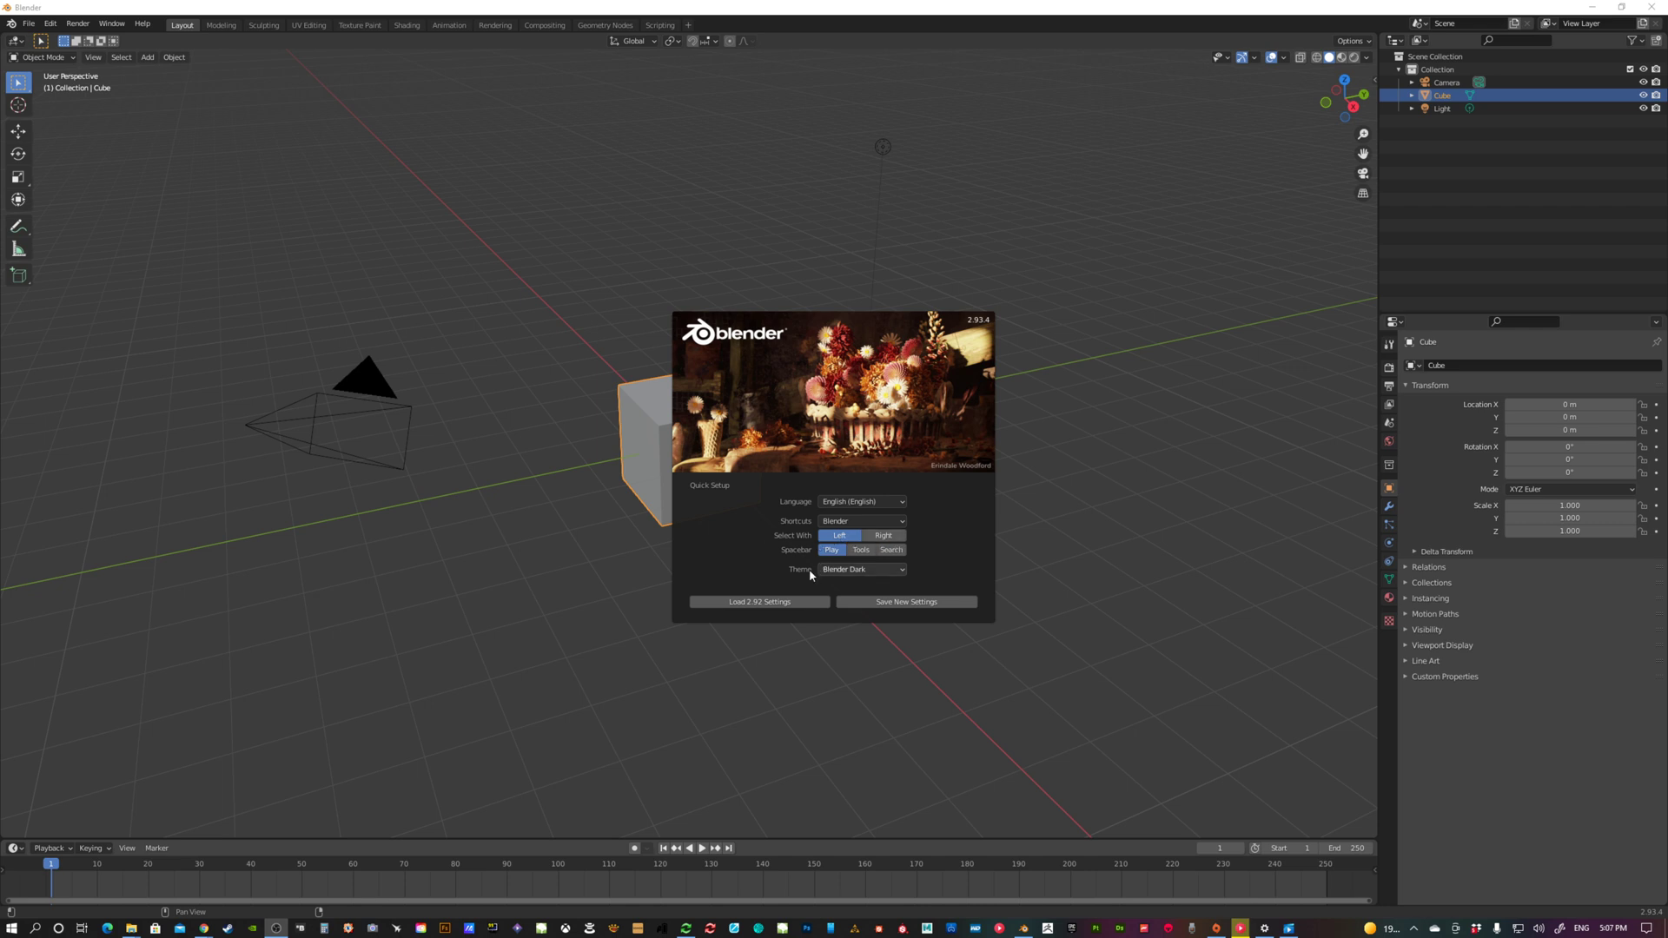
# Step: Try the Deep Grey and Minimal Dark themes in Quick Setup and return to Blender Dark
pyautogui.click(868, 569)
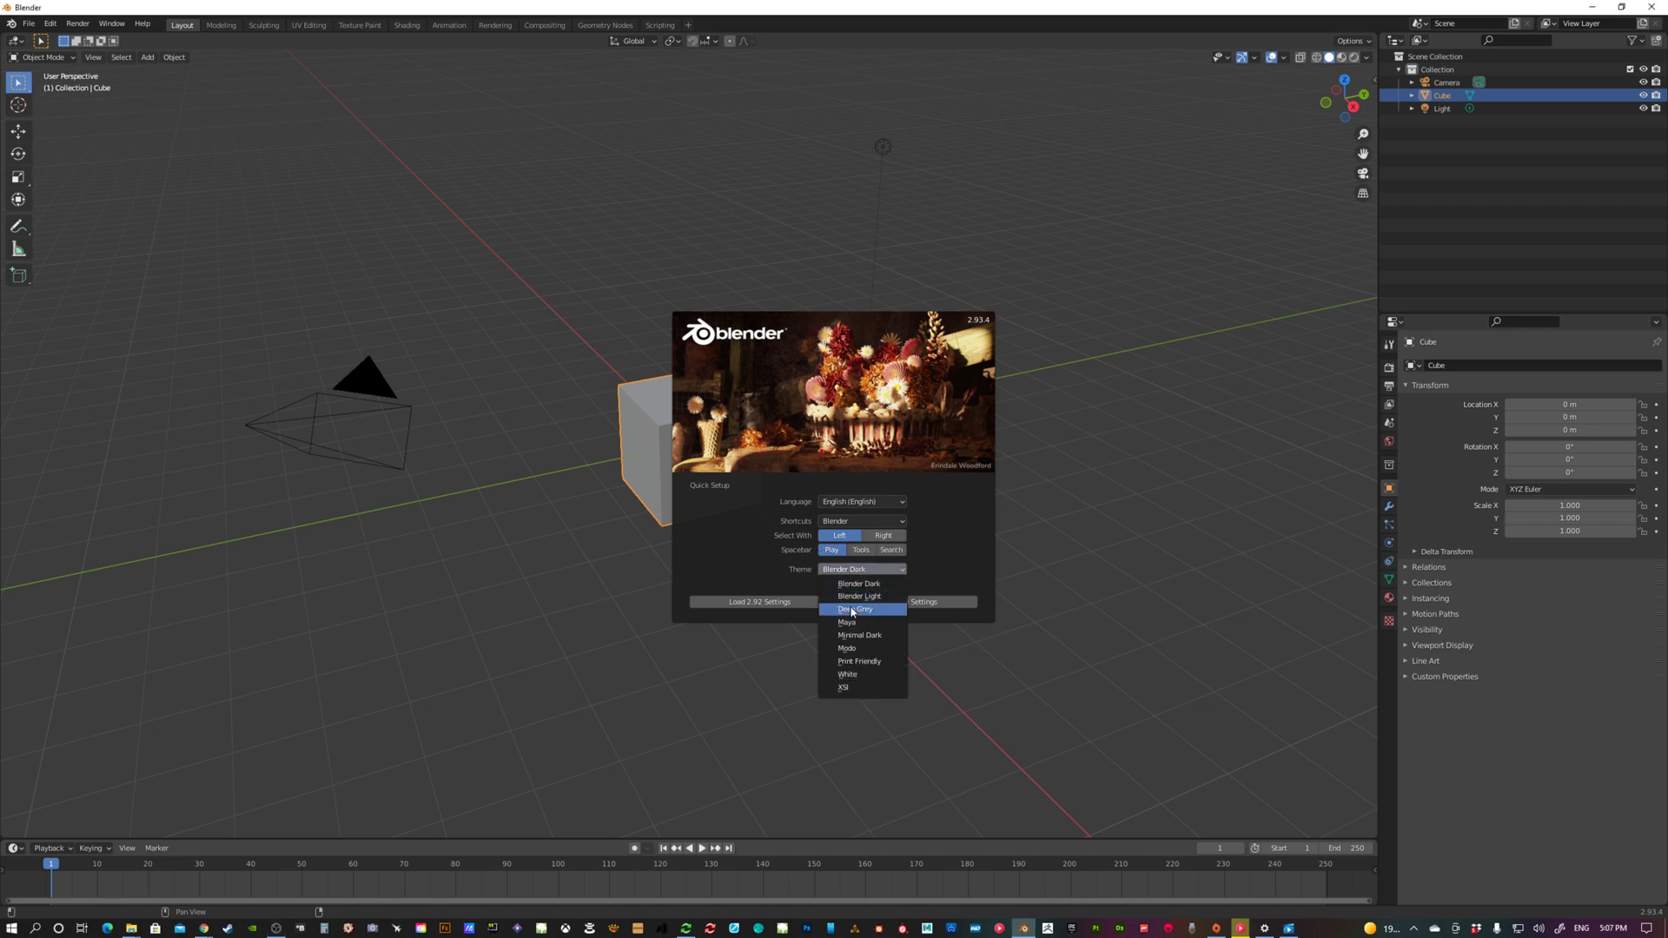
pyautogui.click(854, 602)
pyautogui.click(863, 568)
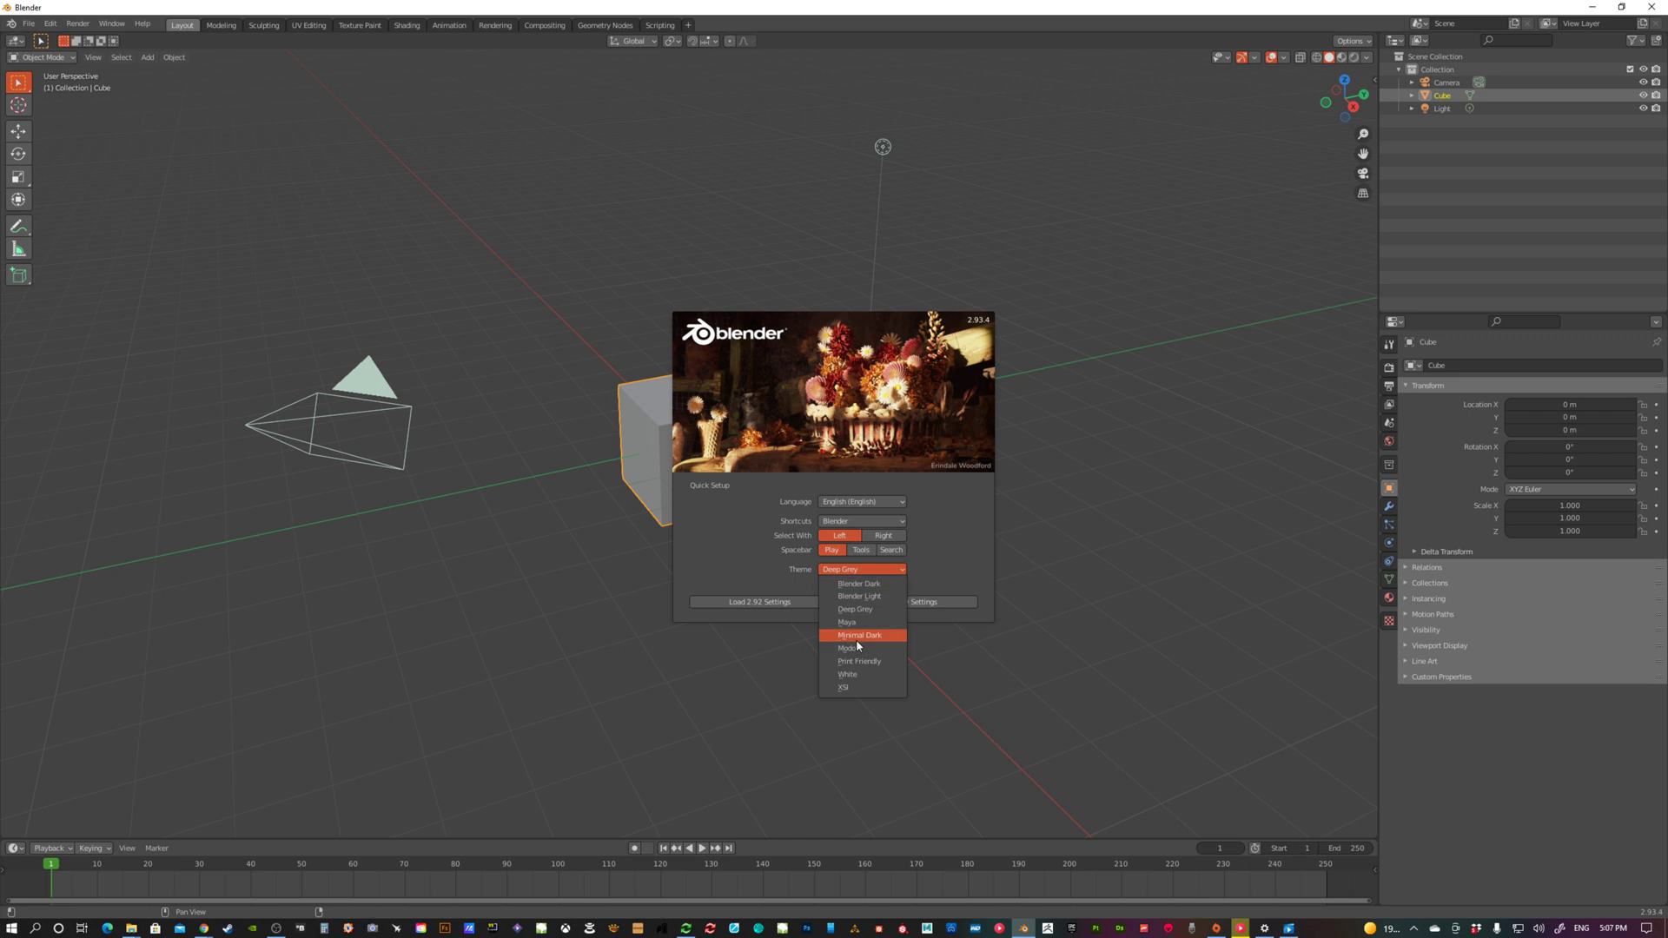
pyautogui.click(857, 638)
pyautogui.click(860, 562)
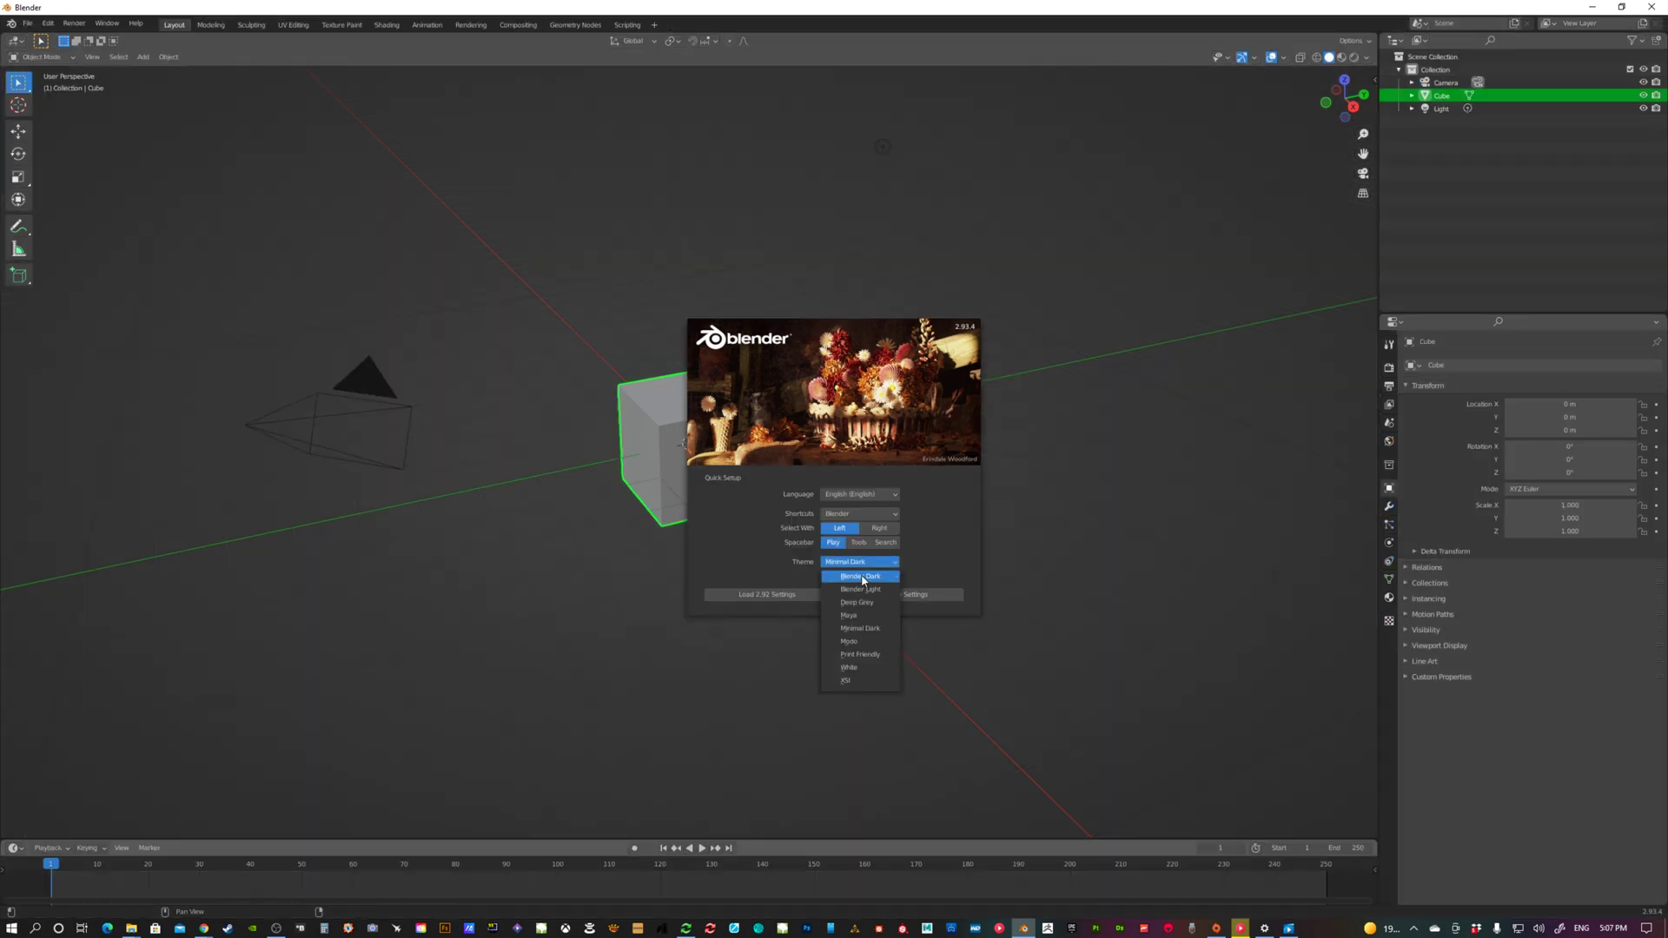
pyautogui.click(854, 578)
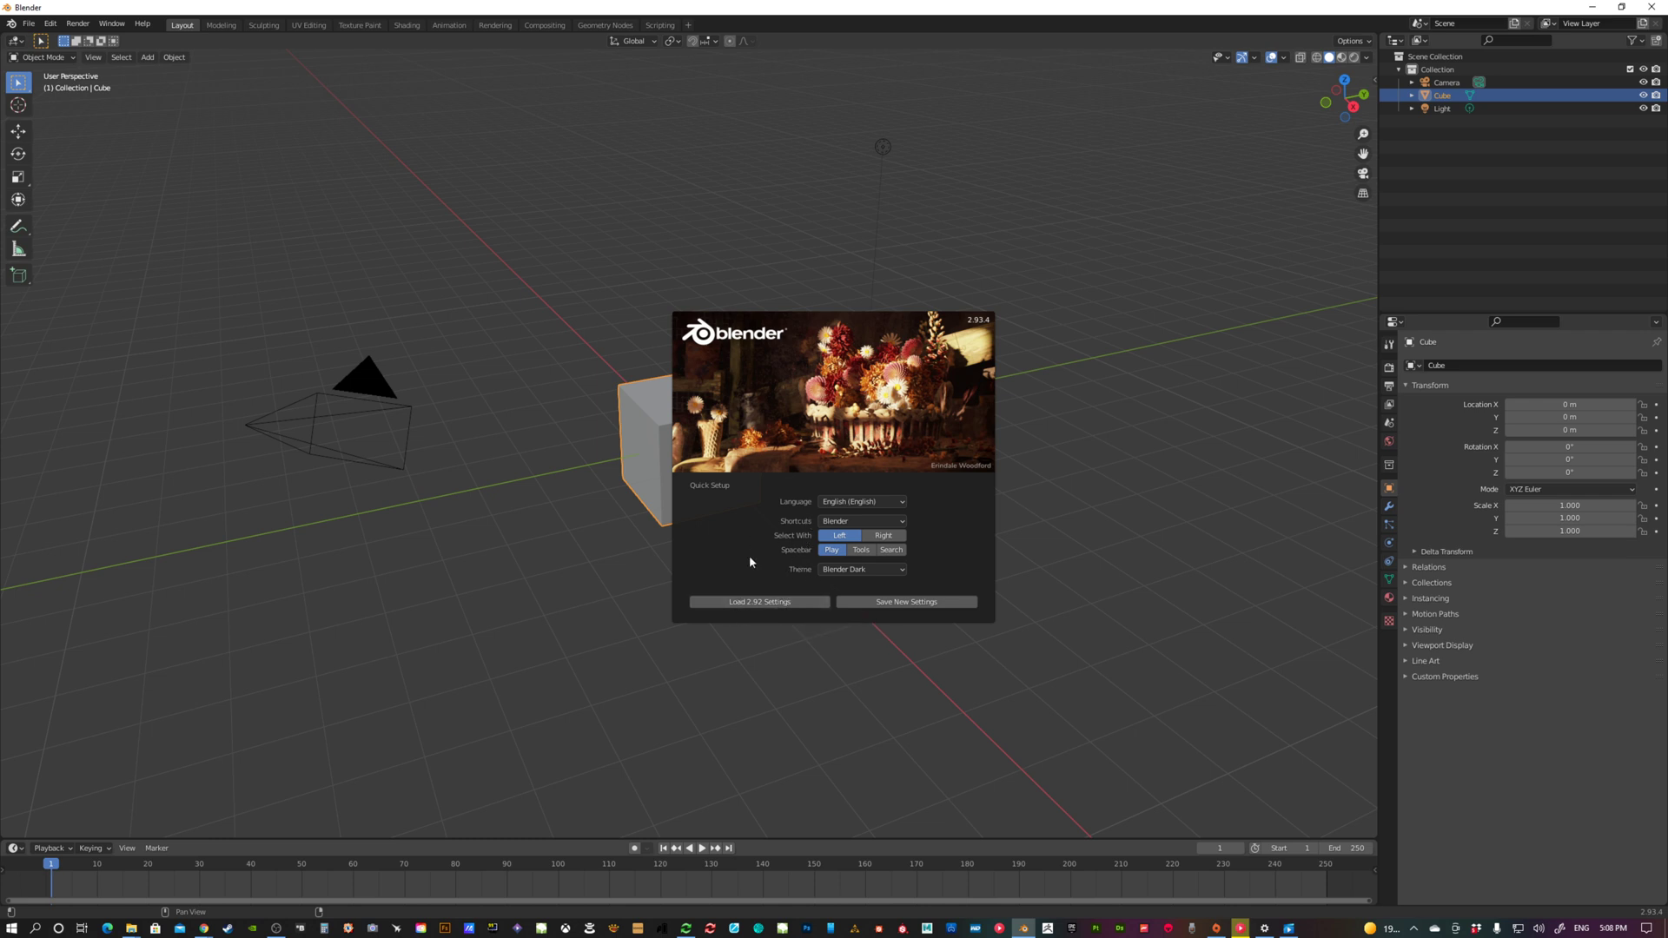
# Step: Dismiss the splash screen, bring it up again and close it to return to the viewport
pyautogui.click(1128, 397)
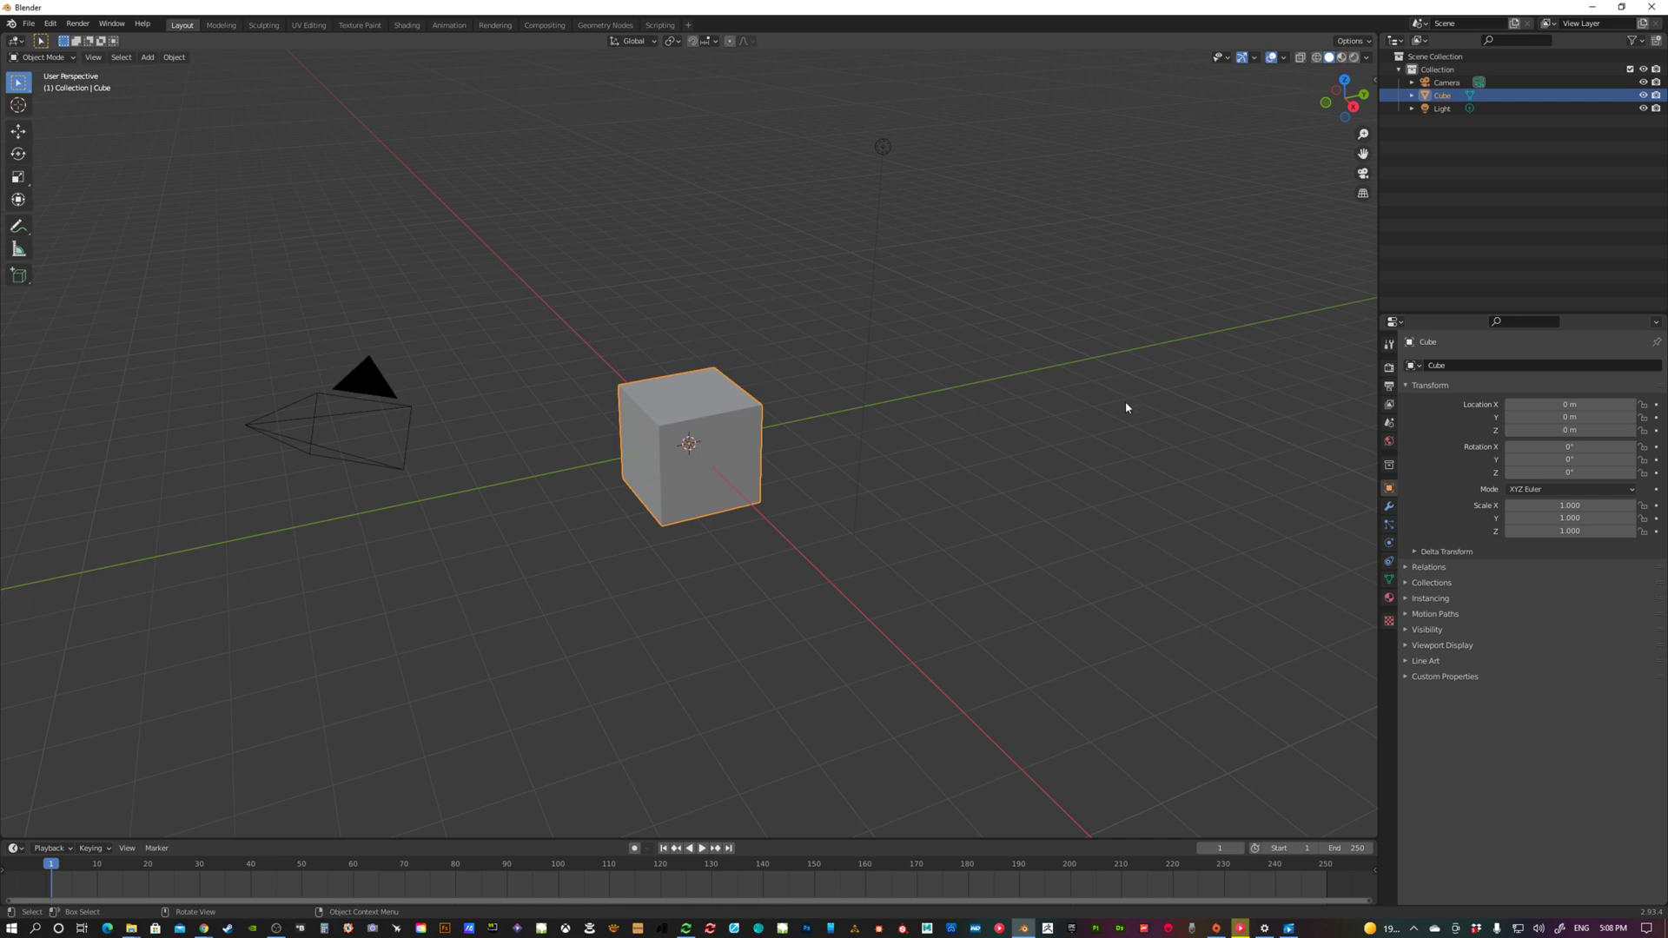
pyautogui.click(11, 24)
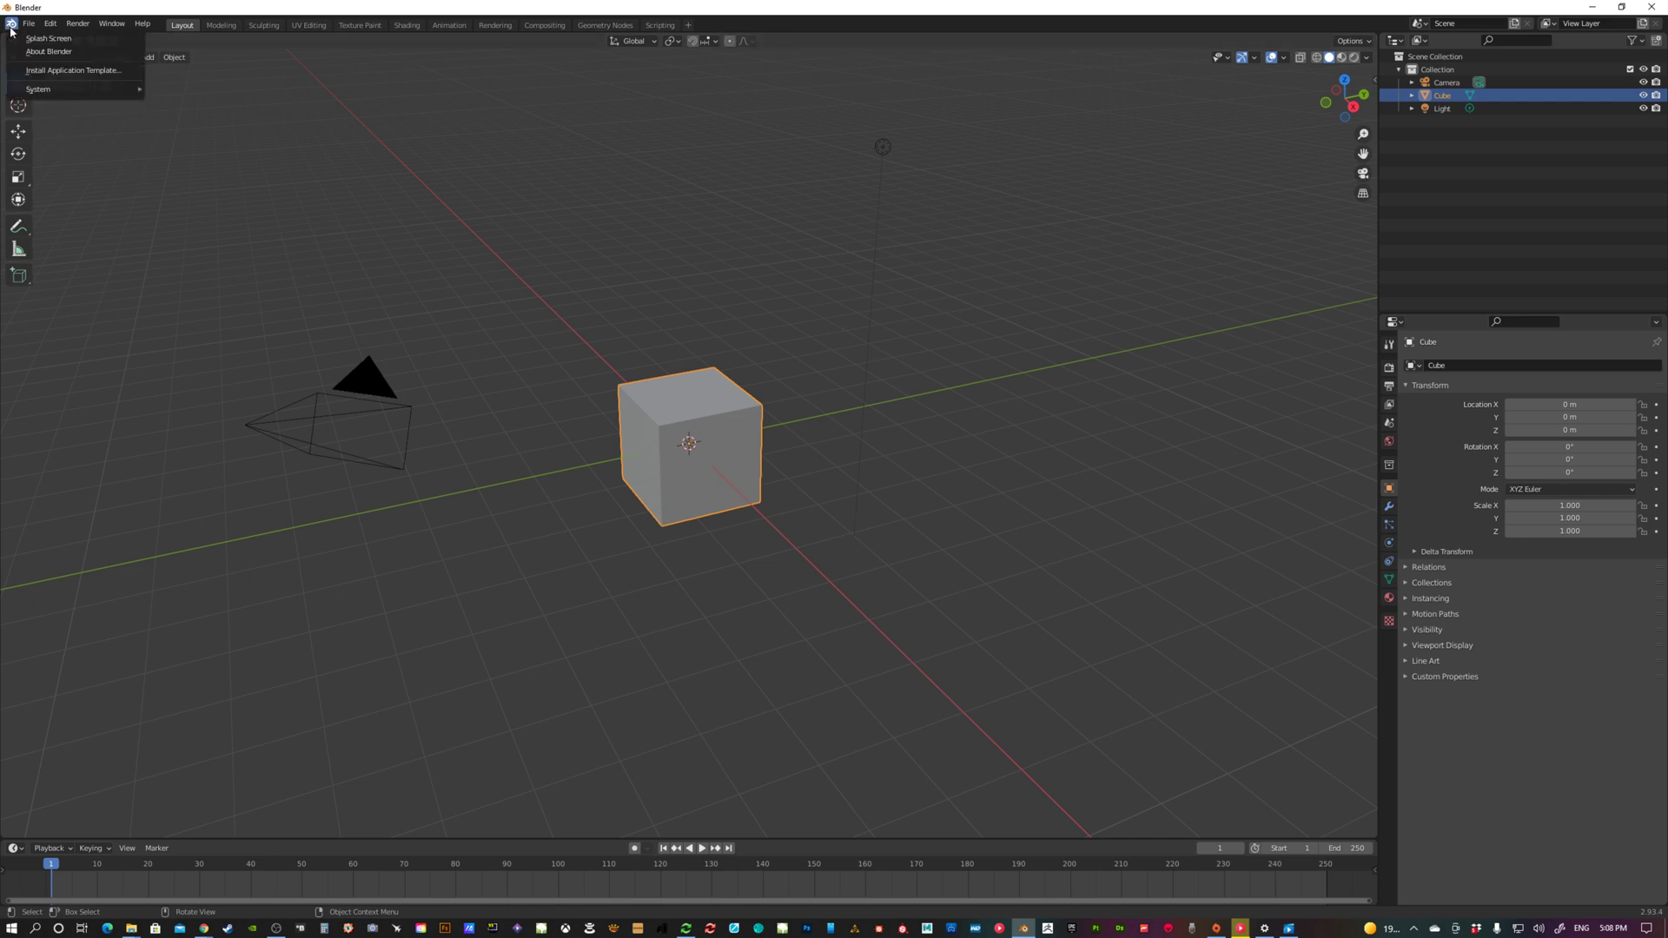
pyautogui.click(41, 39)
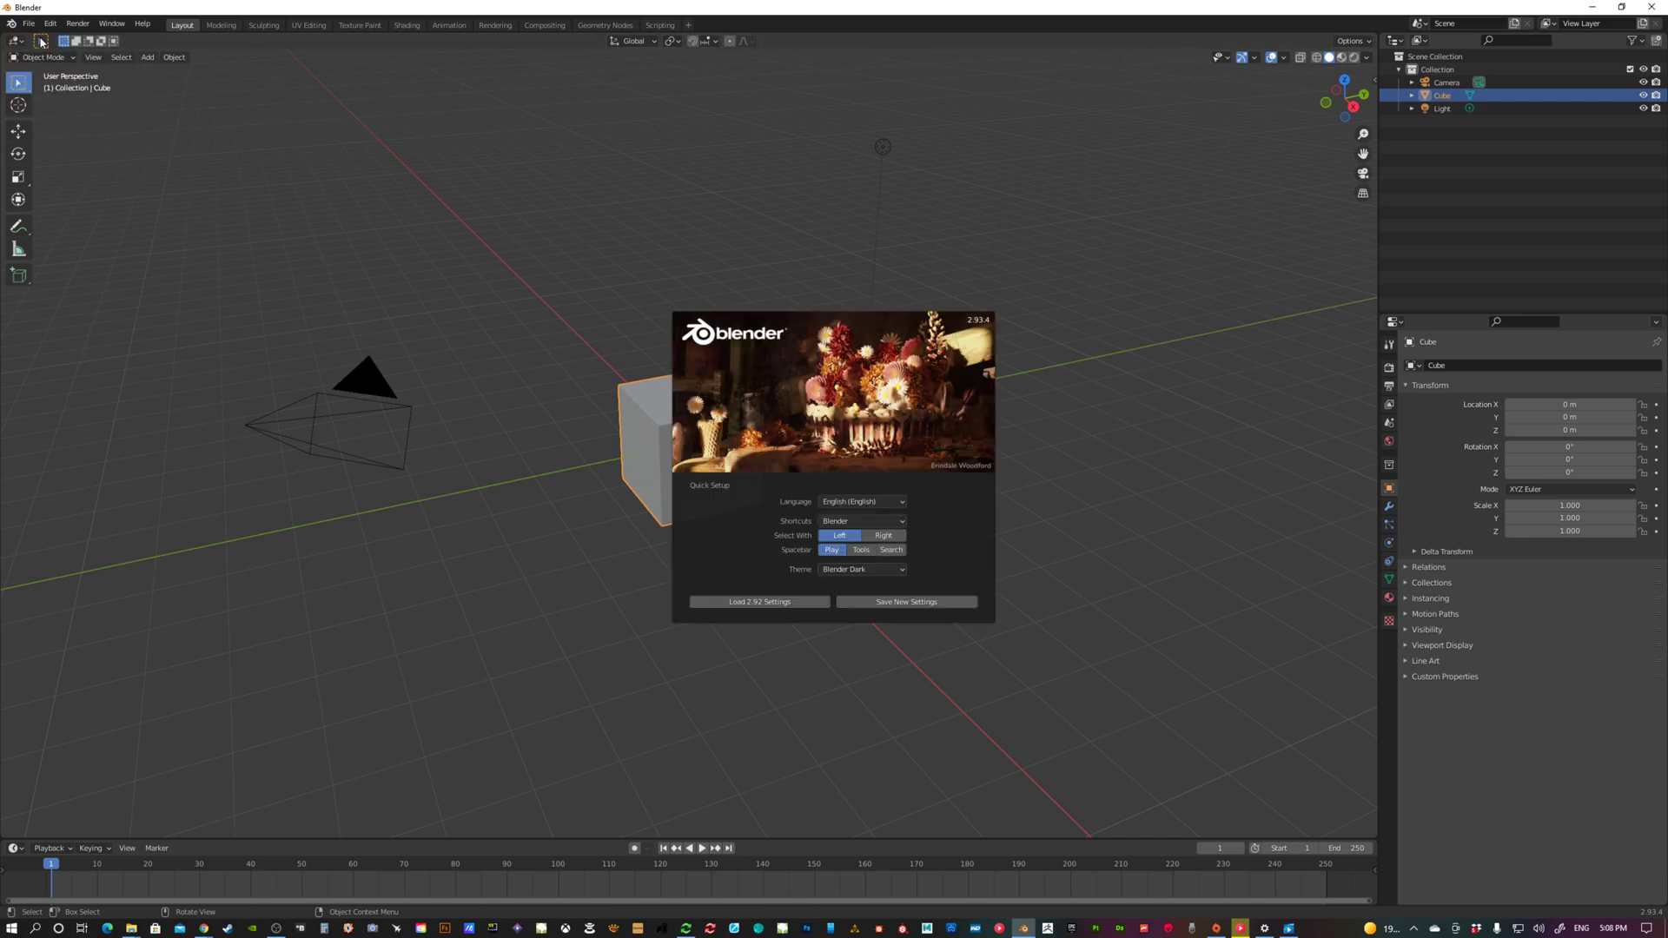
pyautogui.click(557, 275)
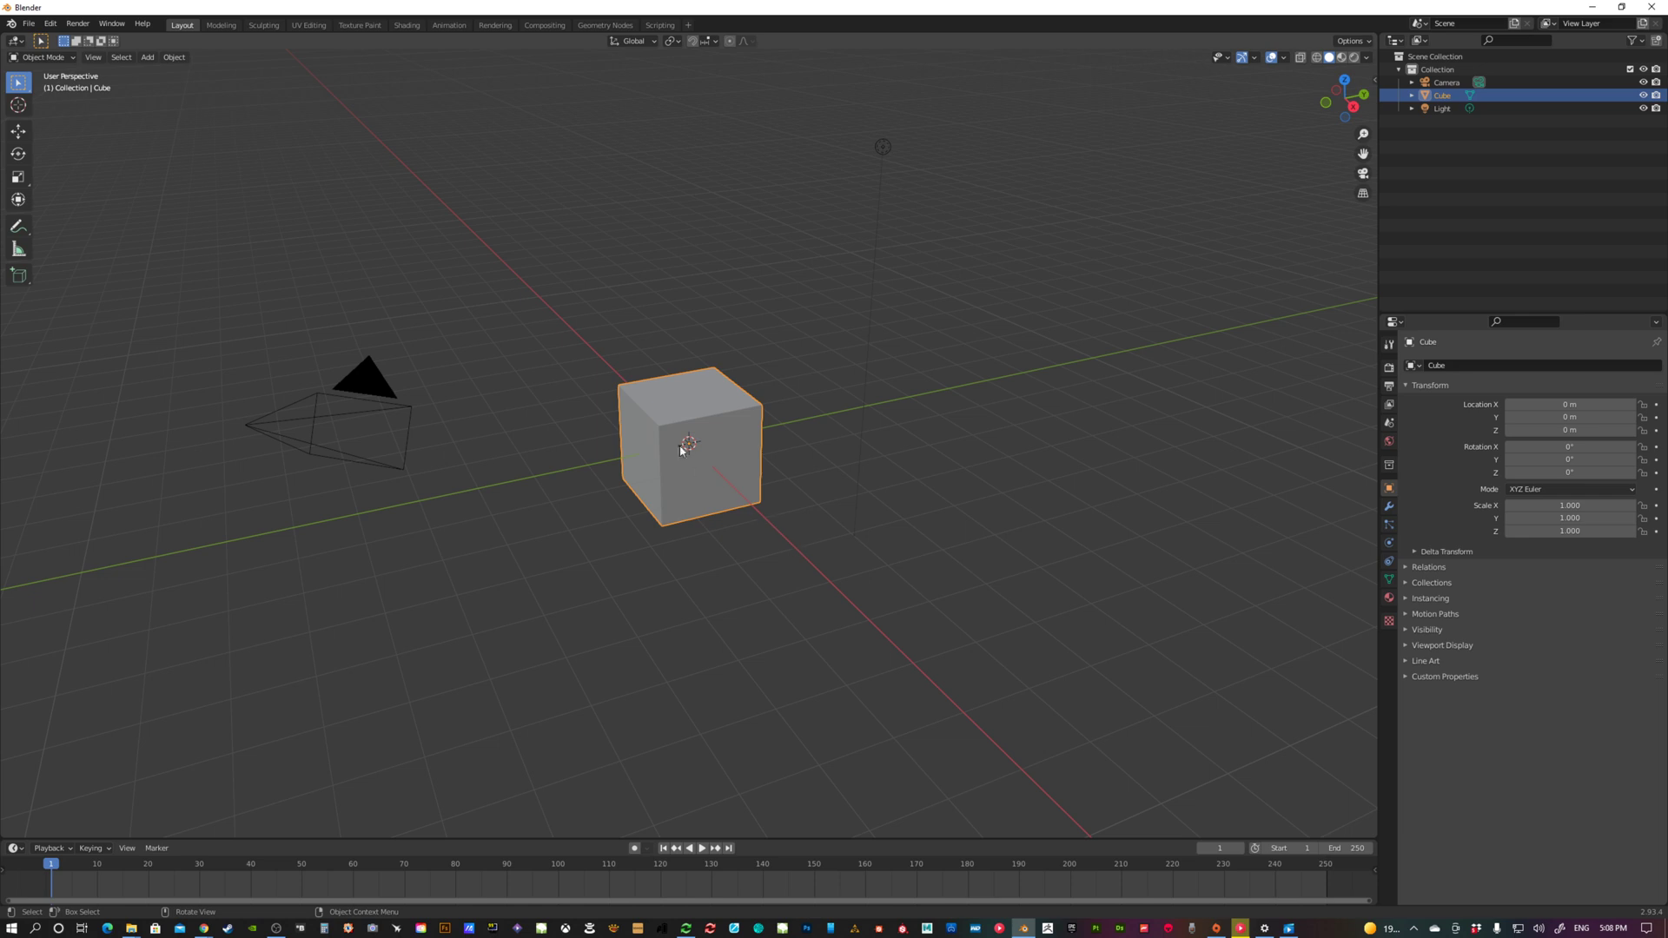
# Step: Look around the default scene and select its light and camera in turn
pyautogui.moveTo(680, 449); pyautogui.dragTo(721, 472, button='middle')
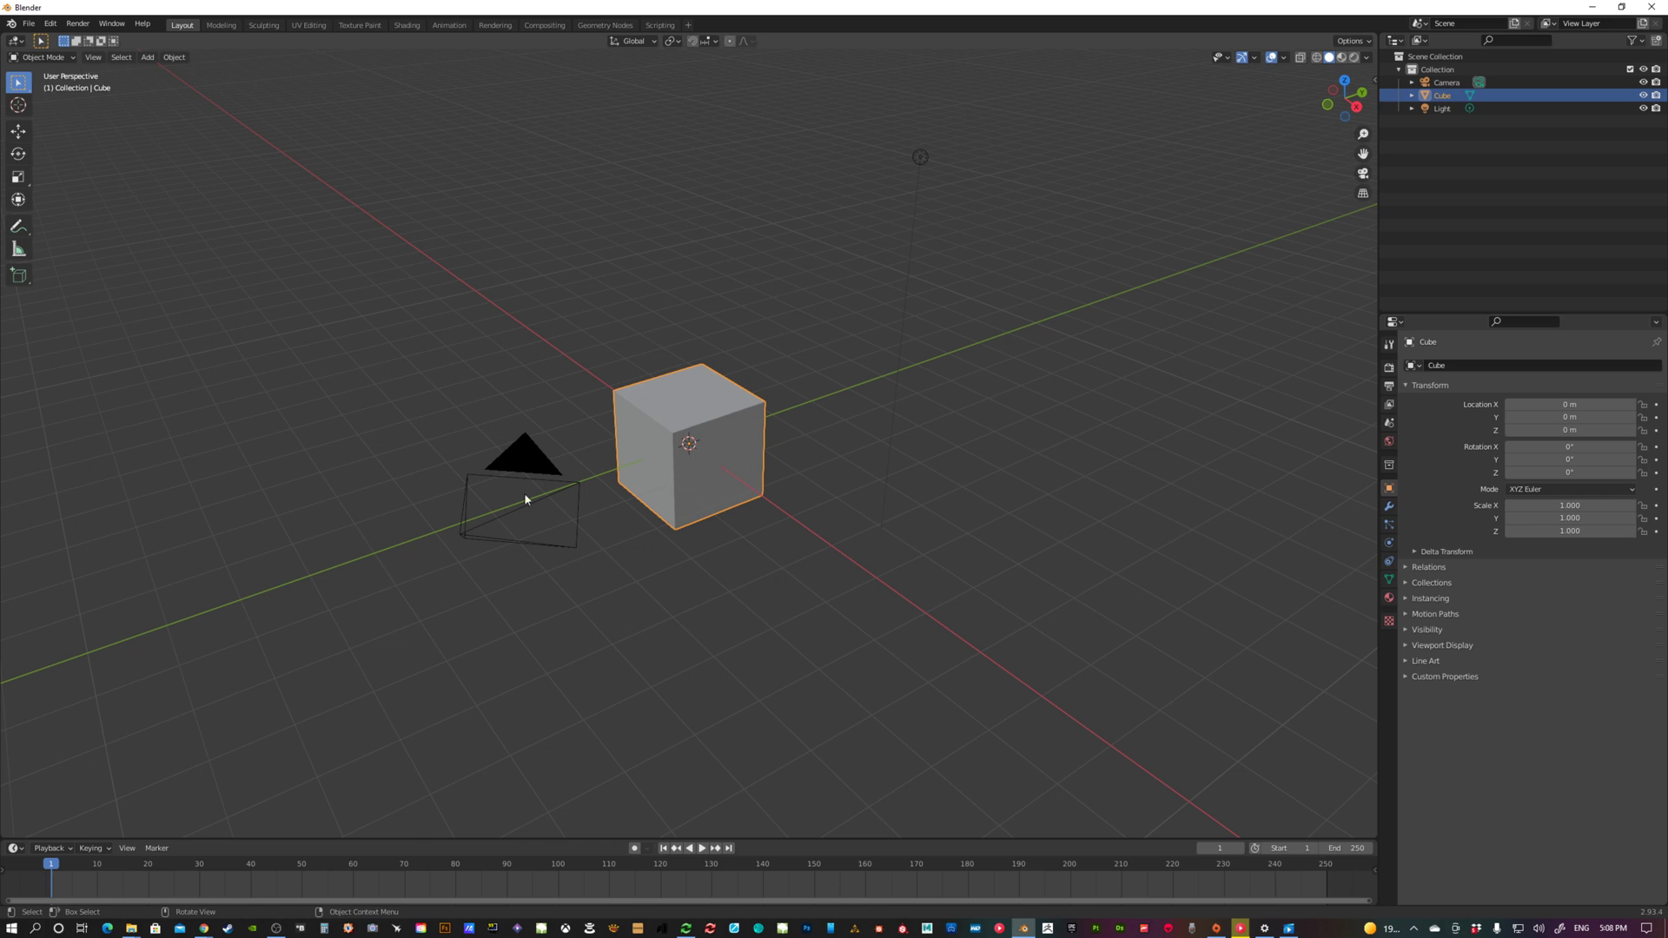
pyautogui.moveTo(625, 470); pyautogui.dragTo(703, 471, button='middle')
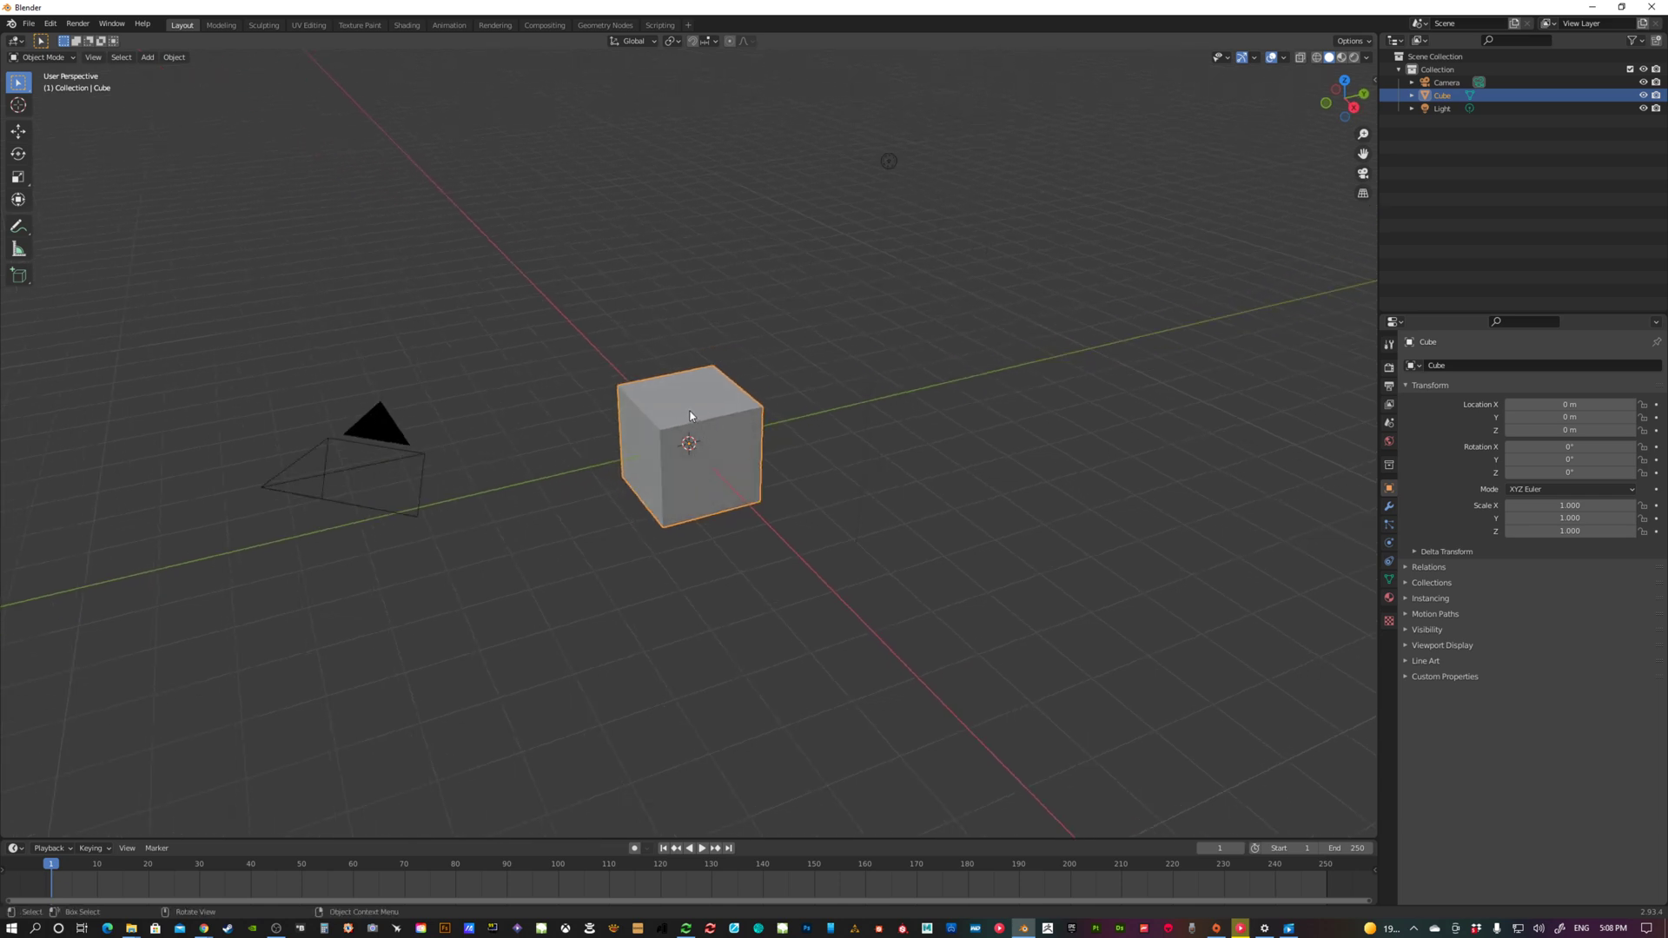
pyautogui.click(889, 161)
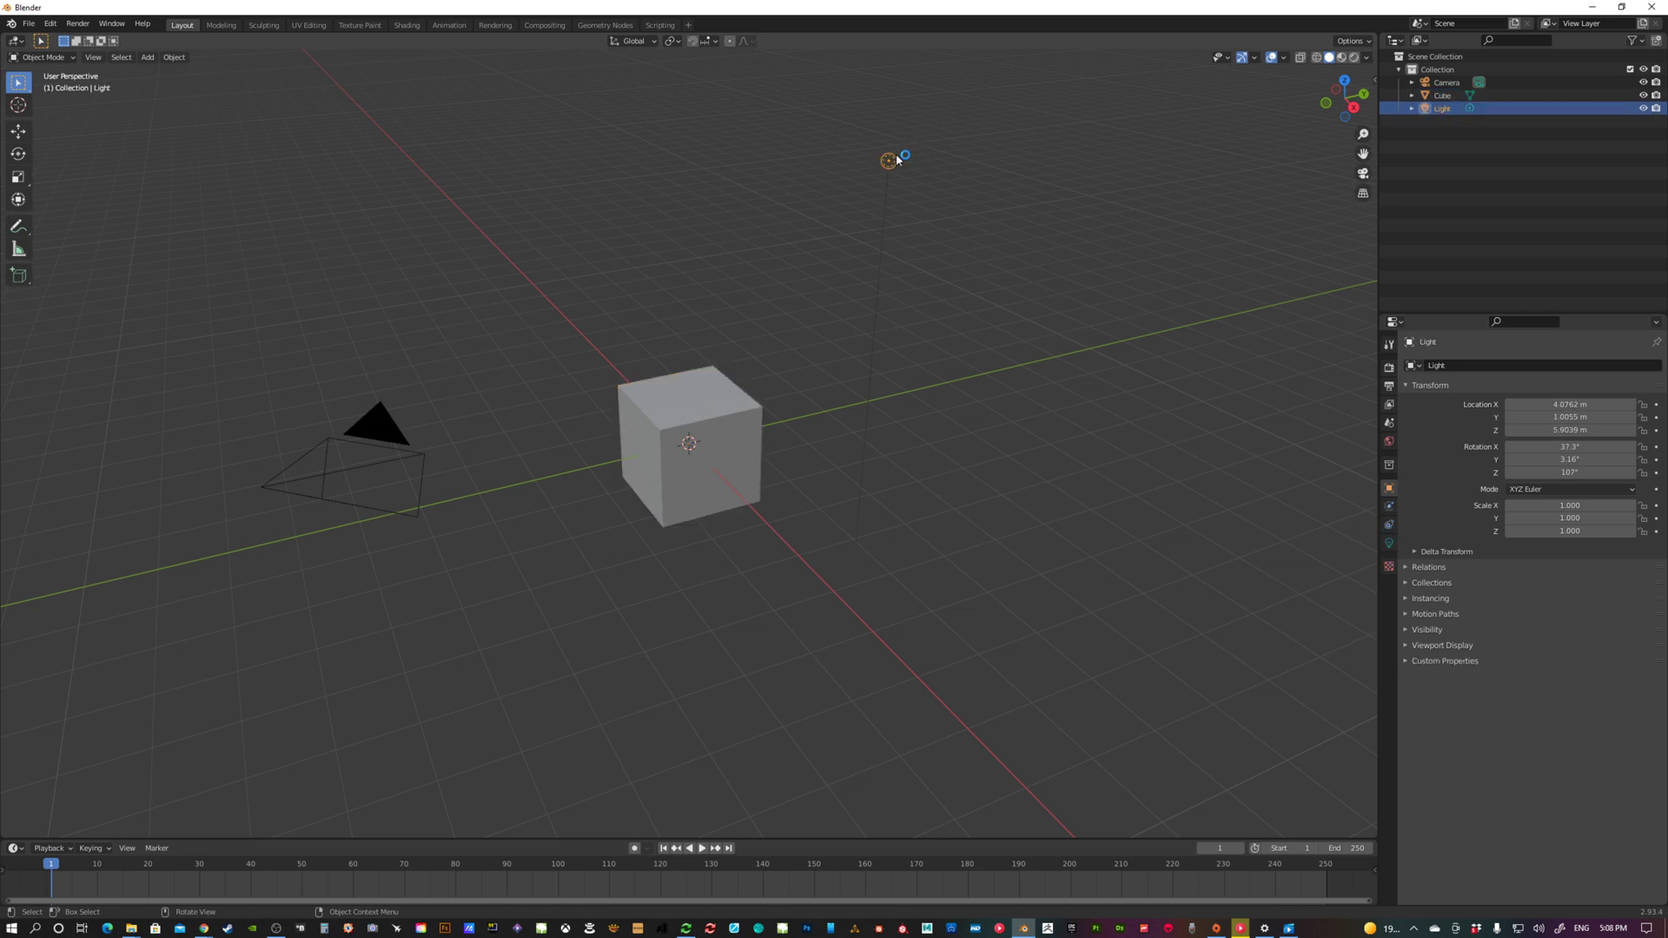
pyautogui.moveTo(842, 127); pyautogui.dragTo(983, 258)
pyautogui.moveTo(293, 323); pyautogui.dragTo(436, 561)
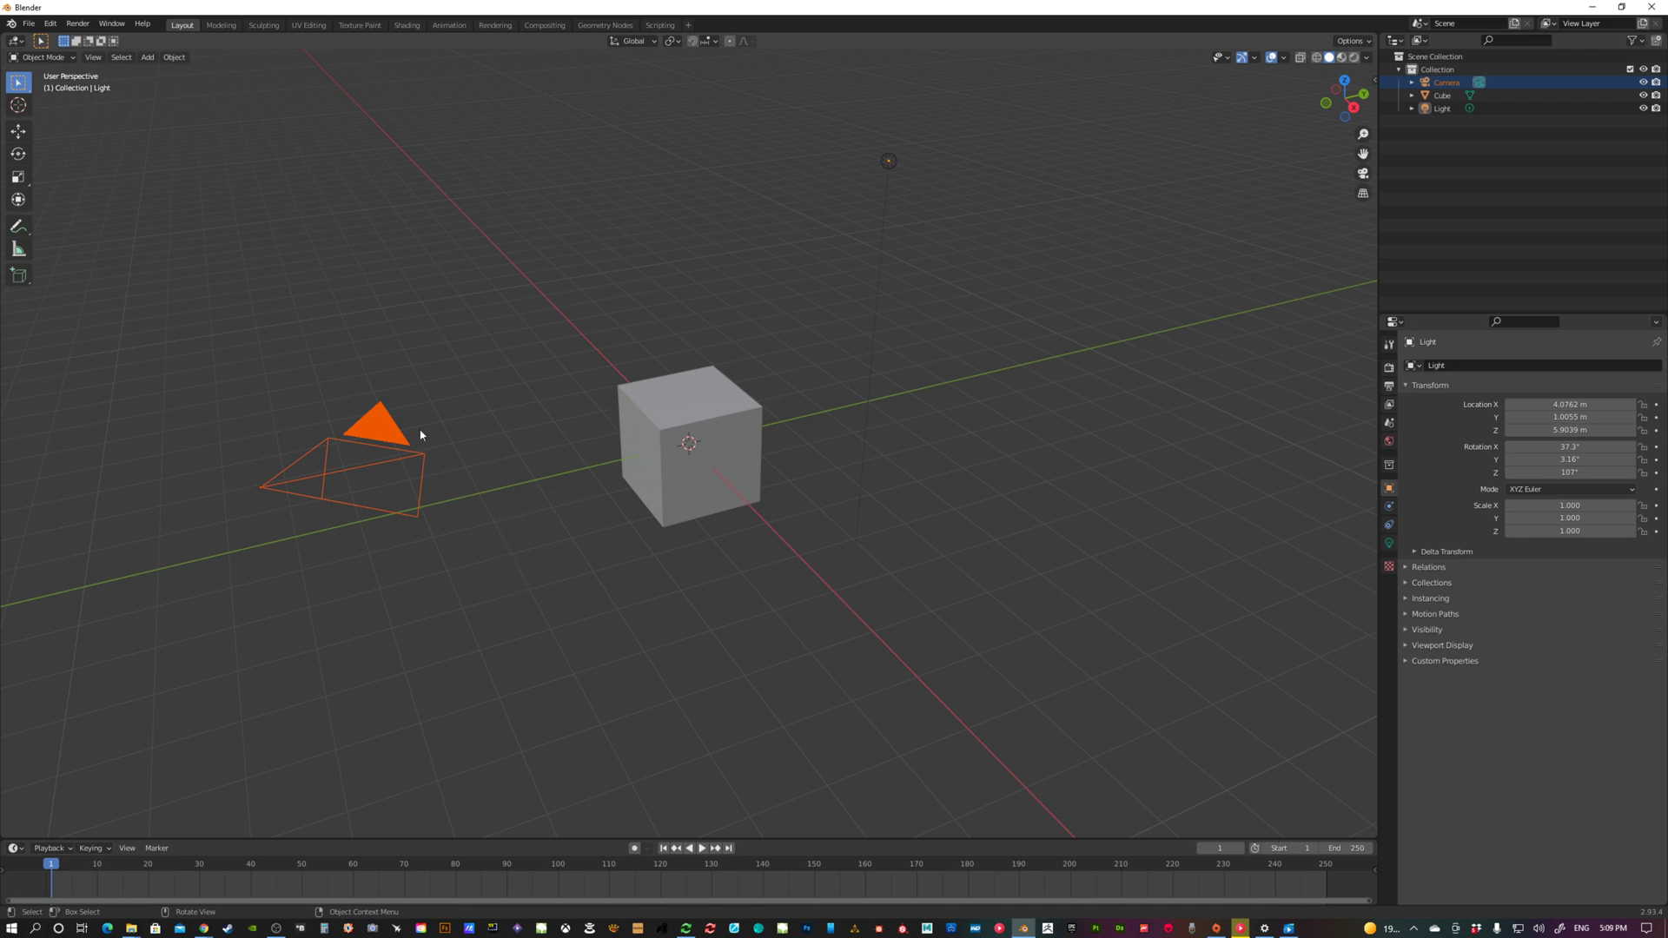
# Step: Open the Preferences window, place it over the viewport and enlarge it
pyautogui.click(51, 24)
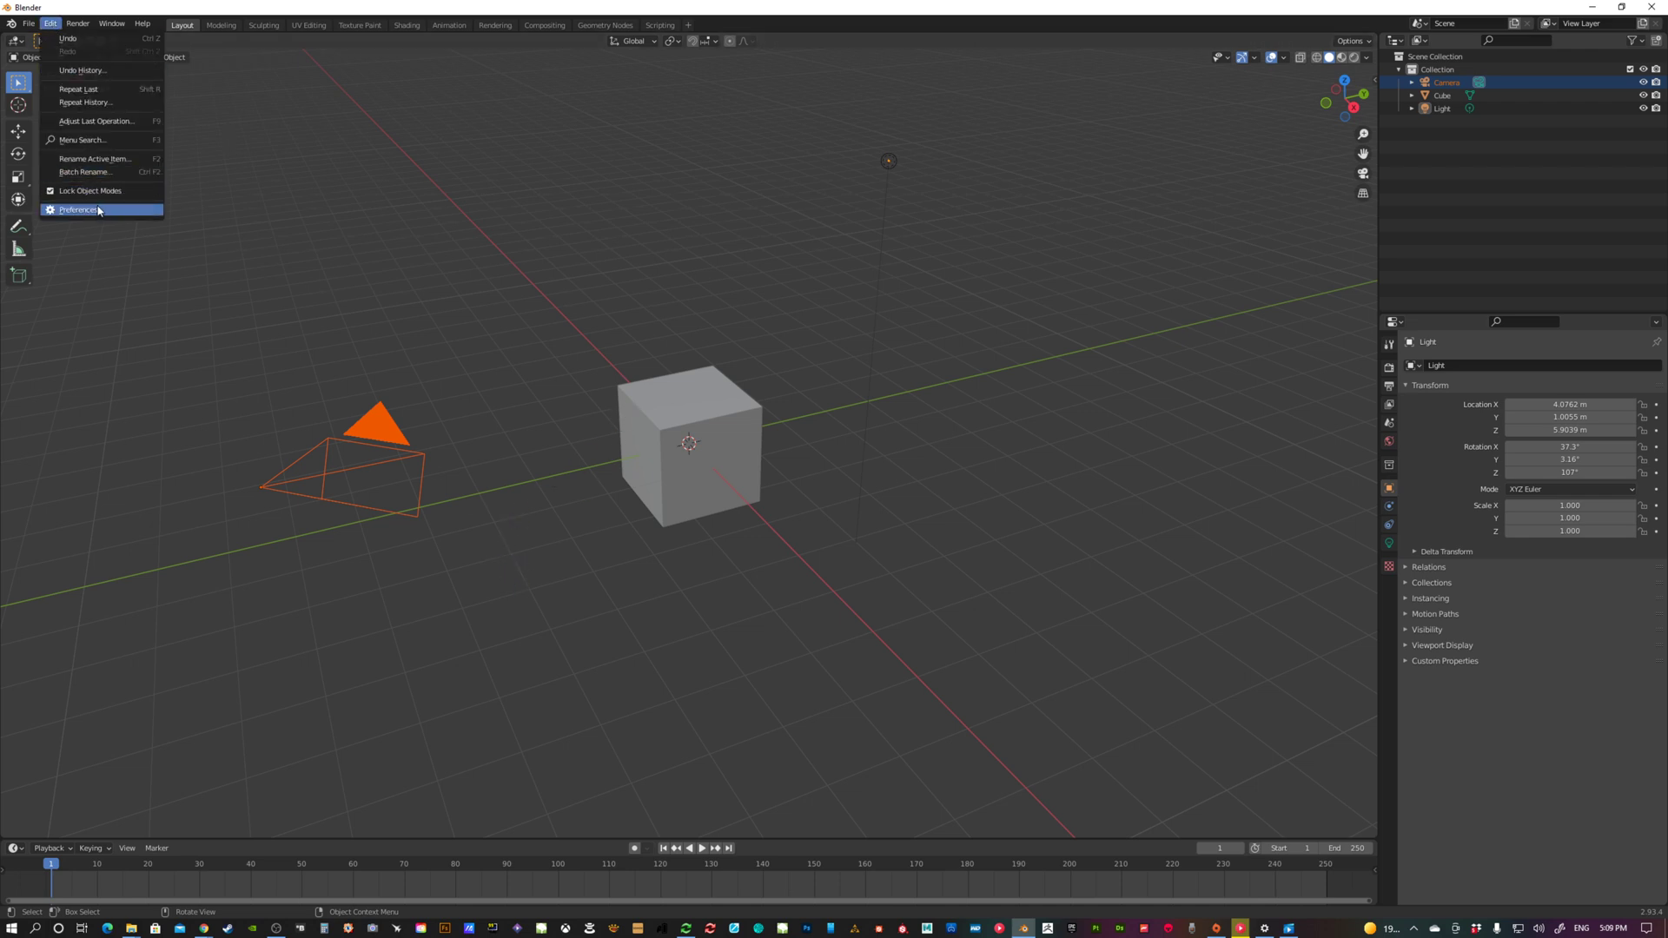
pyautogui.click(50, 23)
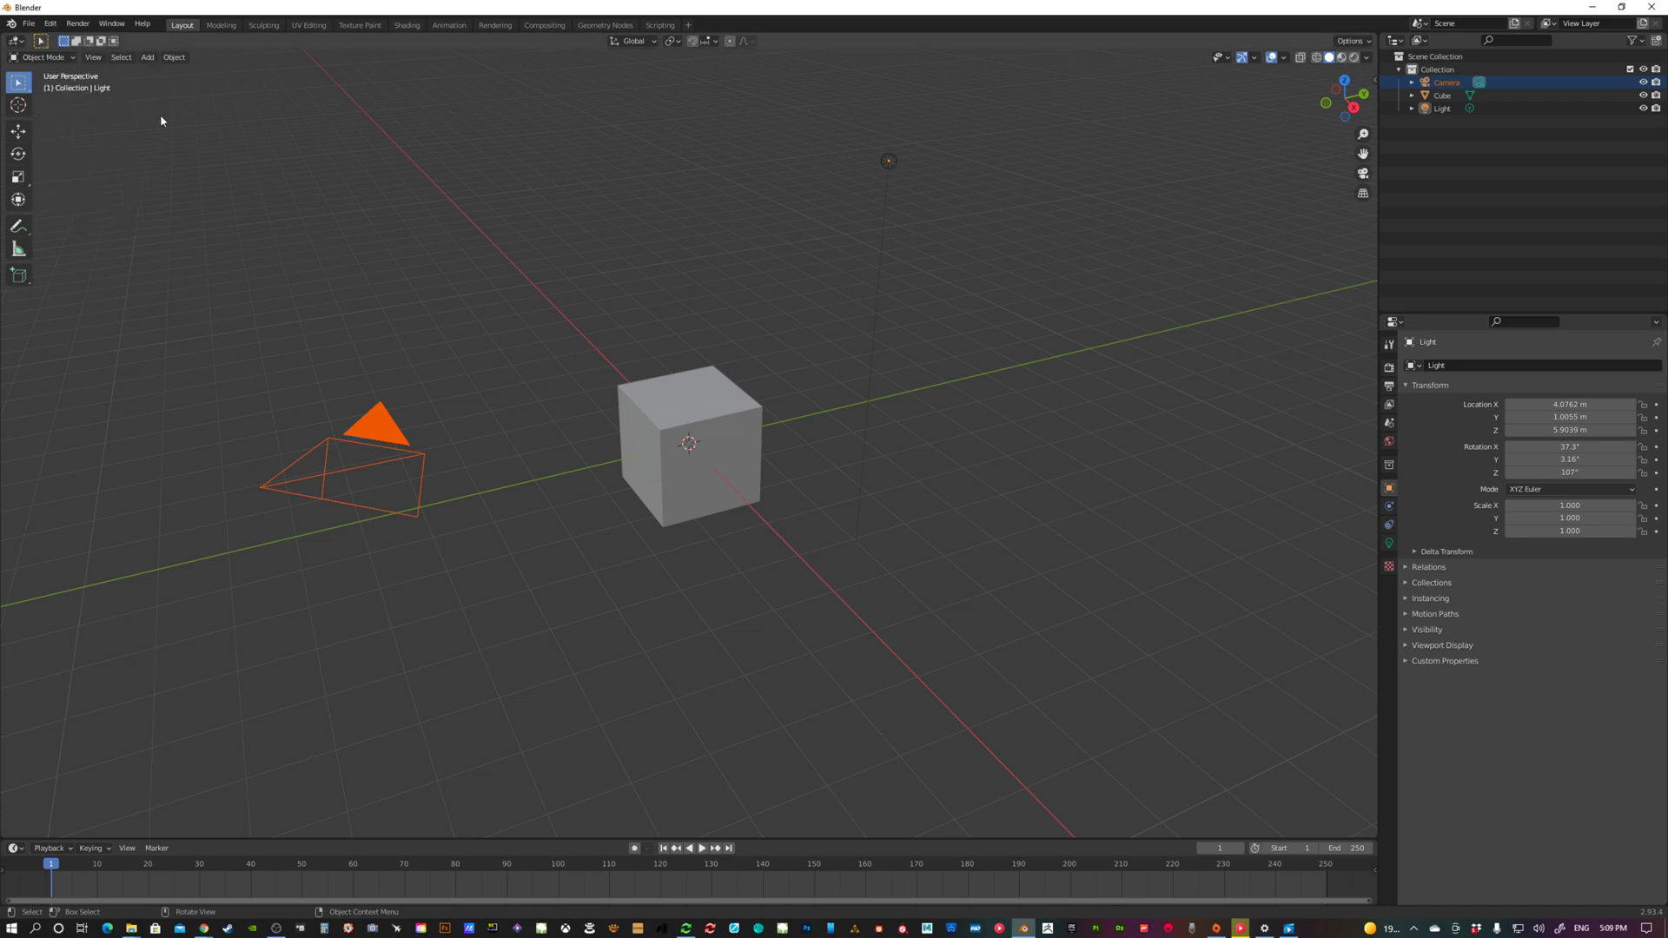
pyautogui.click(51, 24)
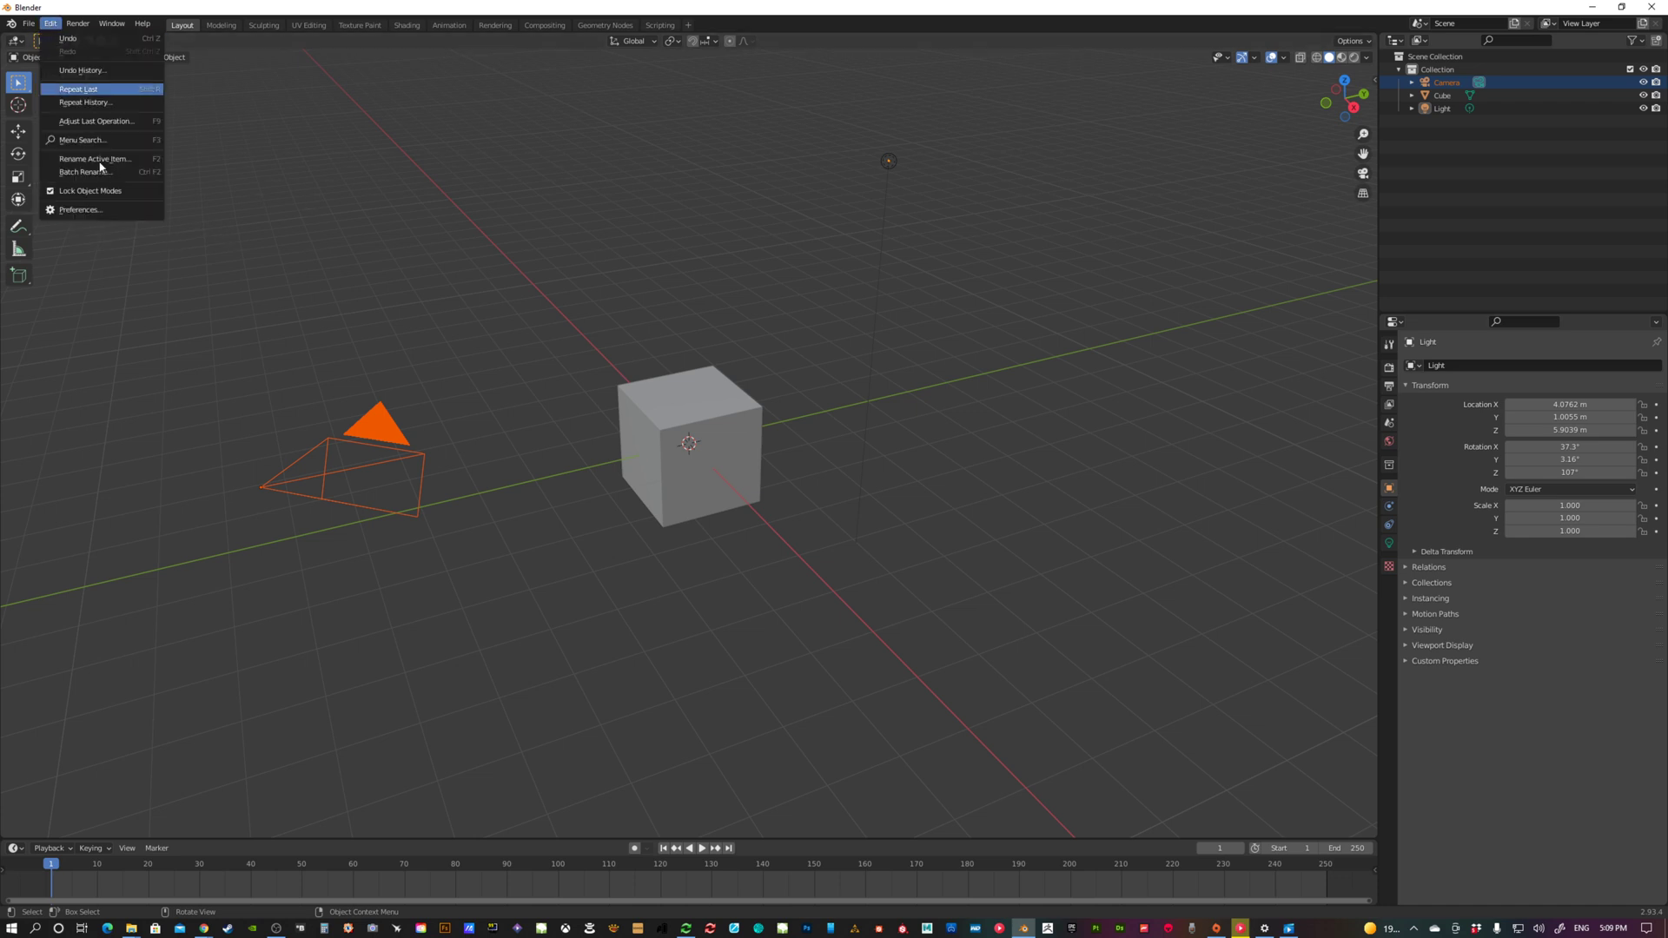
pyautogui.click(76, 211)
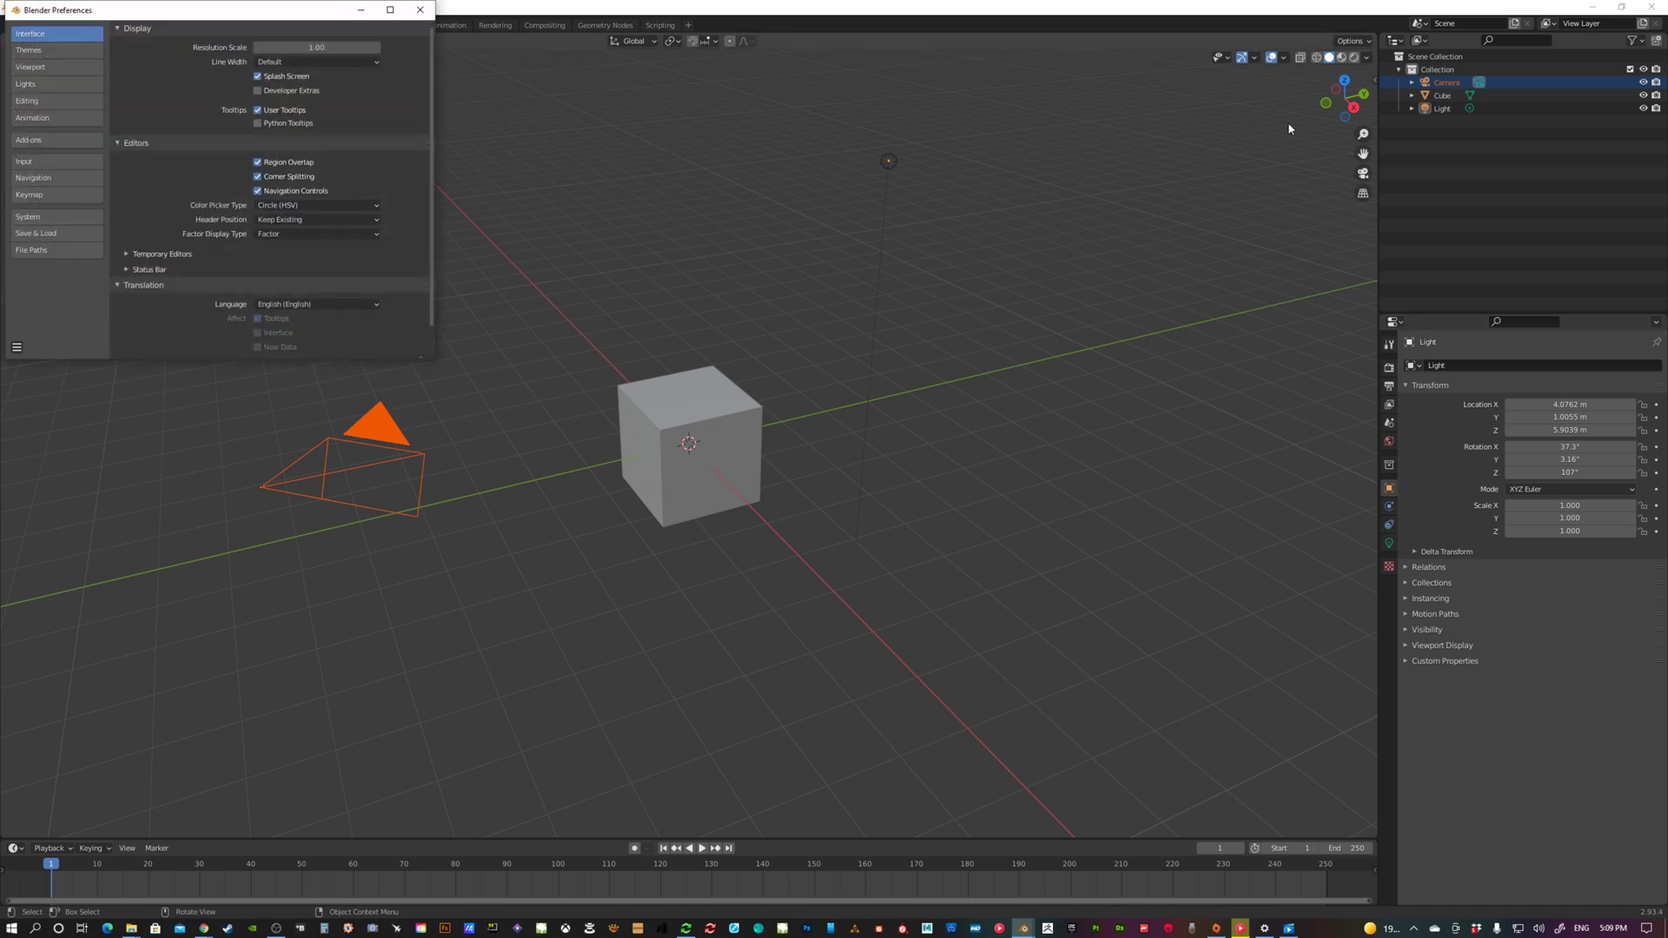
pyautogui.moveTo(294, 13); pyautogui.dragTo(463, 95)
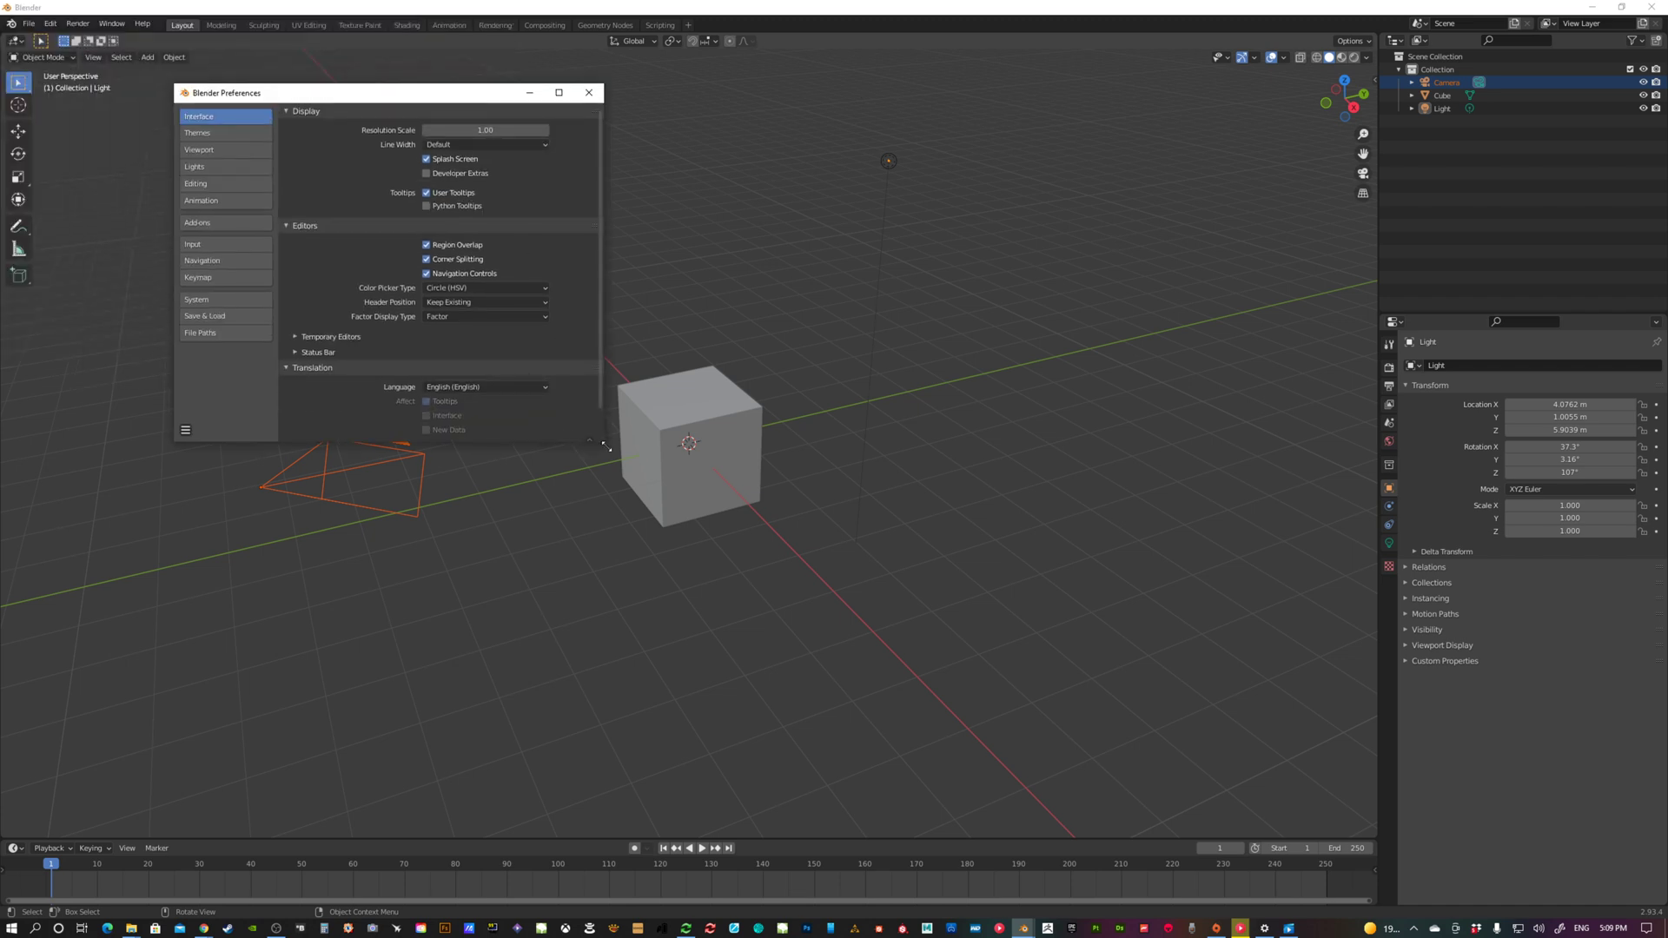
pyautogui.moveTo(605, 445); pyautogui.dragTo(744, 474)
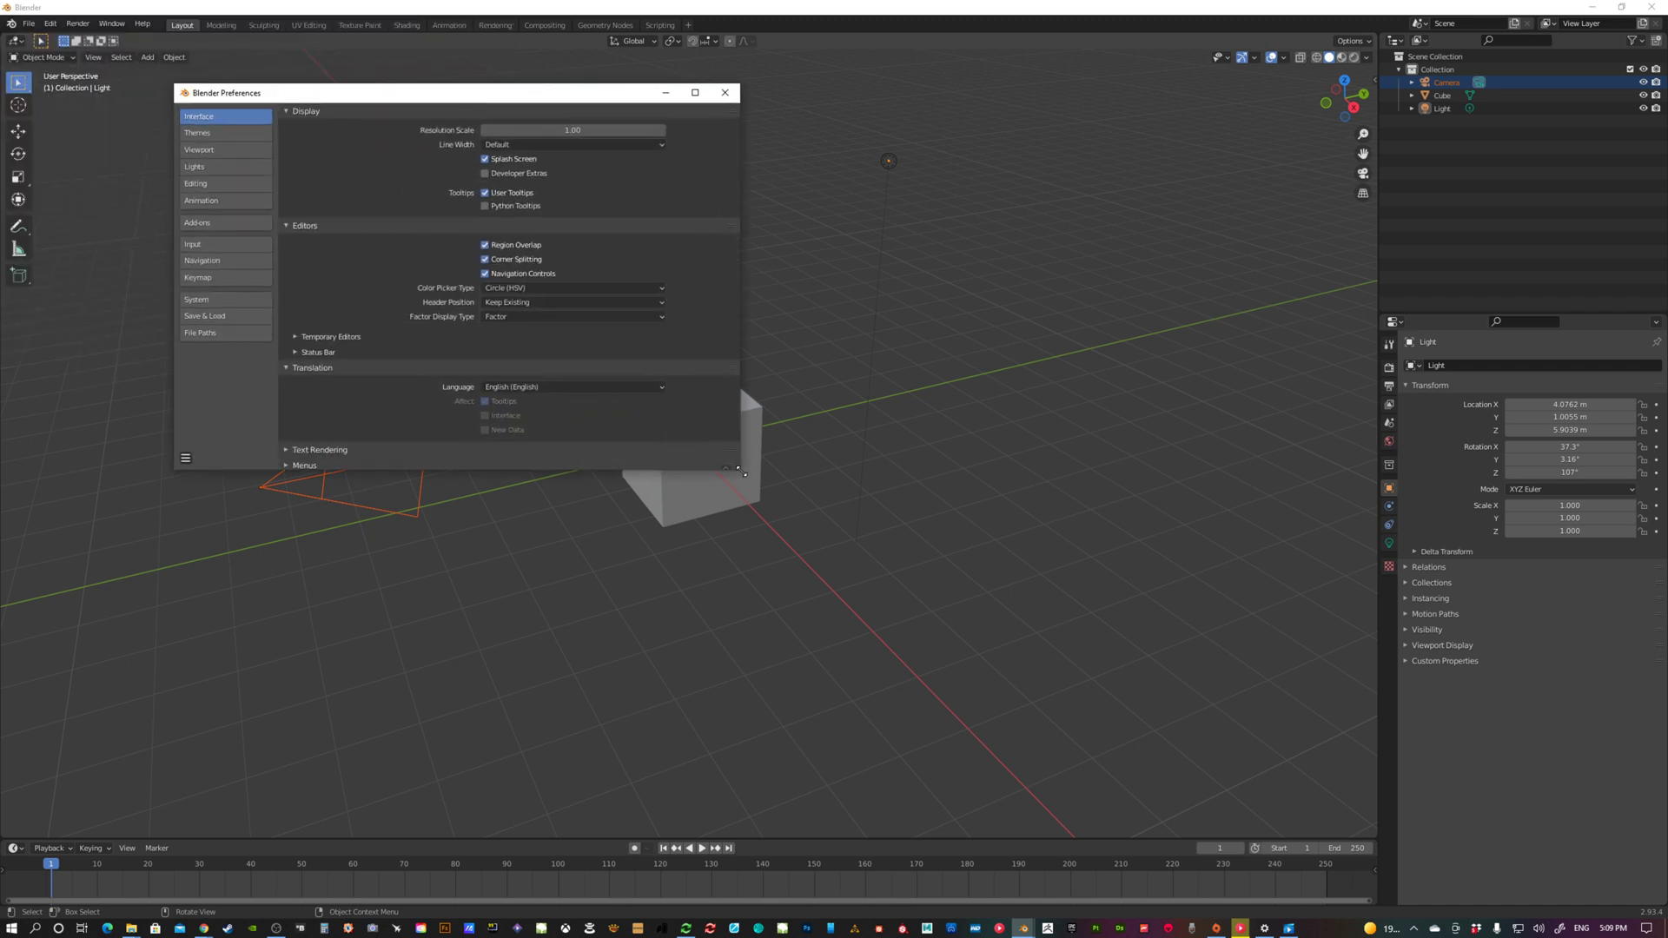
# Step: Search the add-ons for "scree" and enable System: Screencast Keys
pyautogui.click(211, 224)
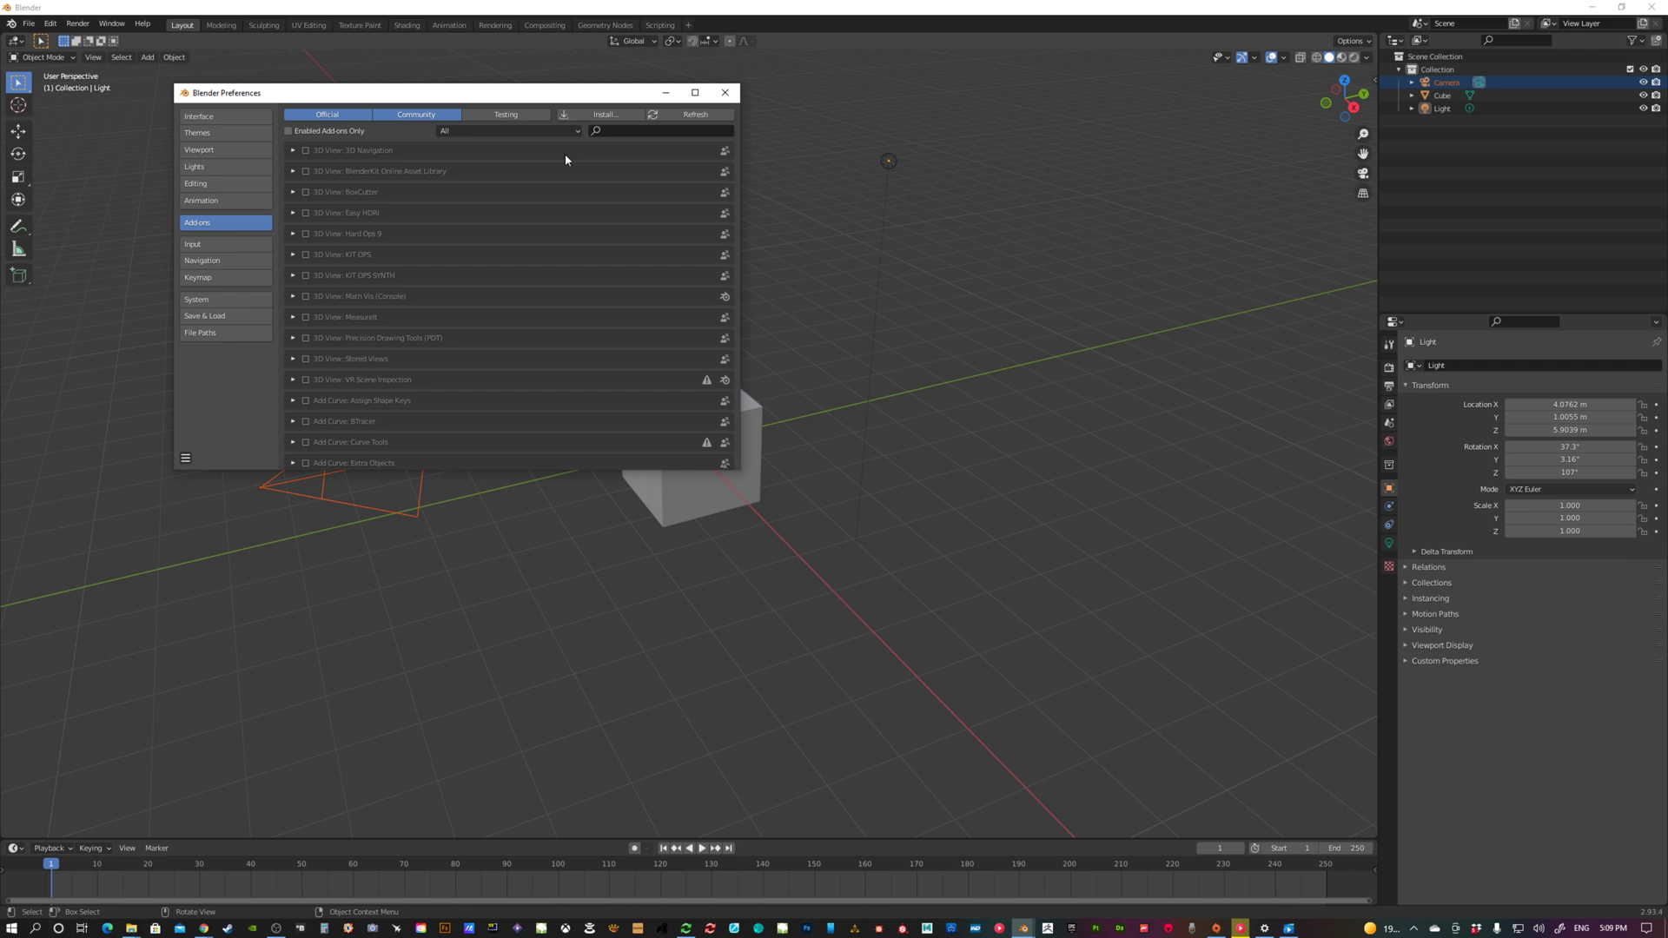
pyautogui.click(670, 132)
pyautogui.write('scree')
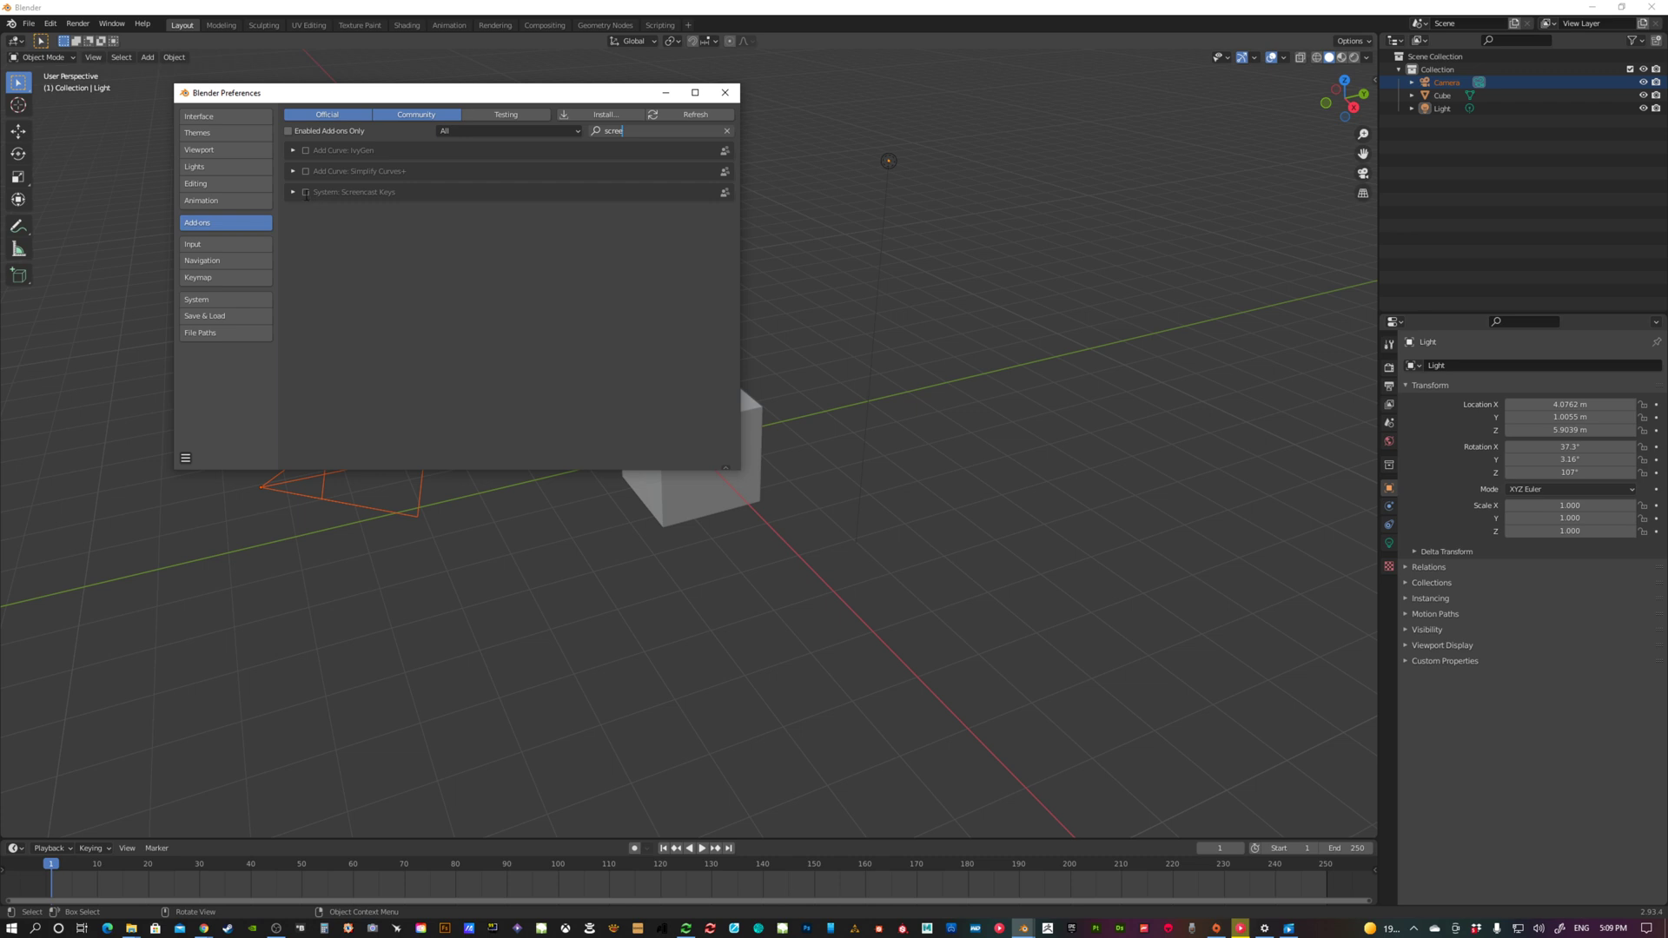
pyautogui.click(307, 196)
pyautogui.click(305, 192)
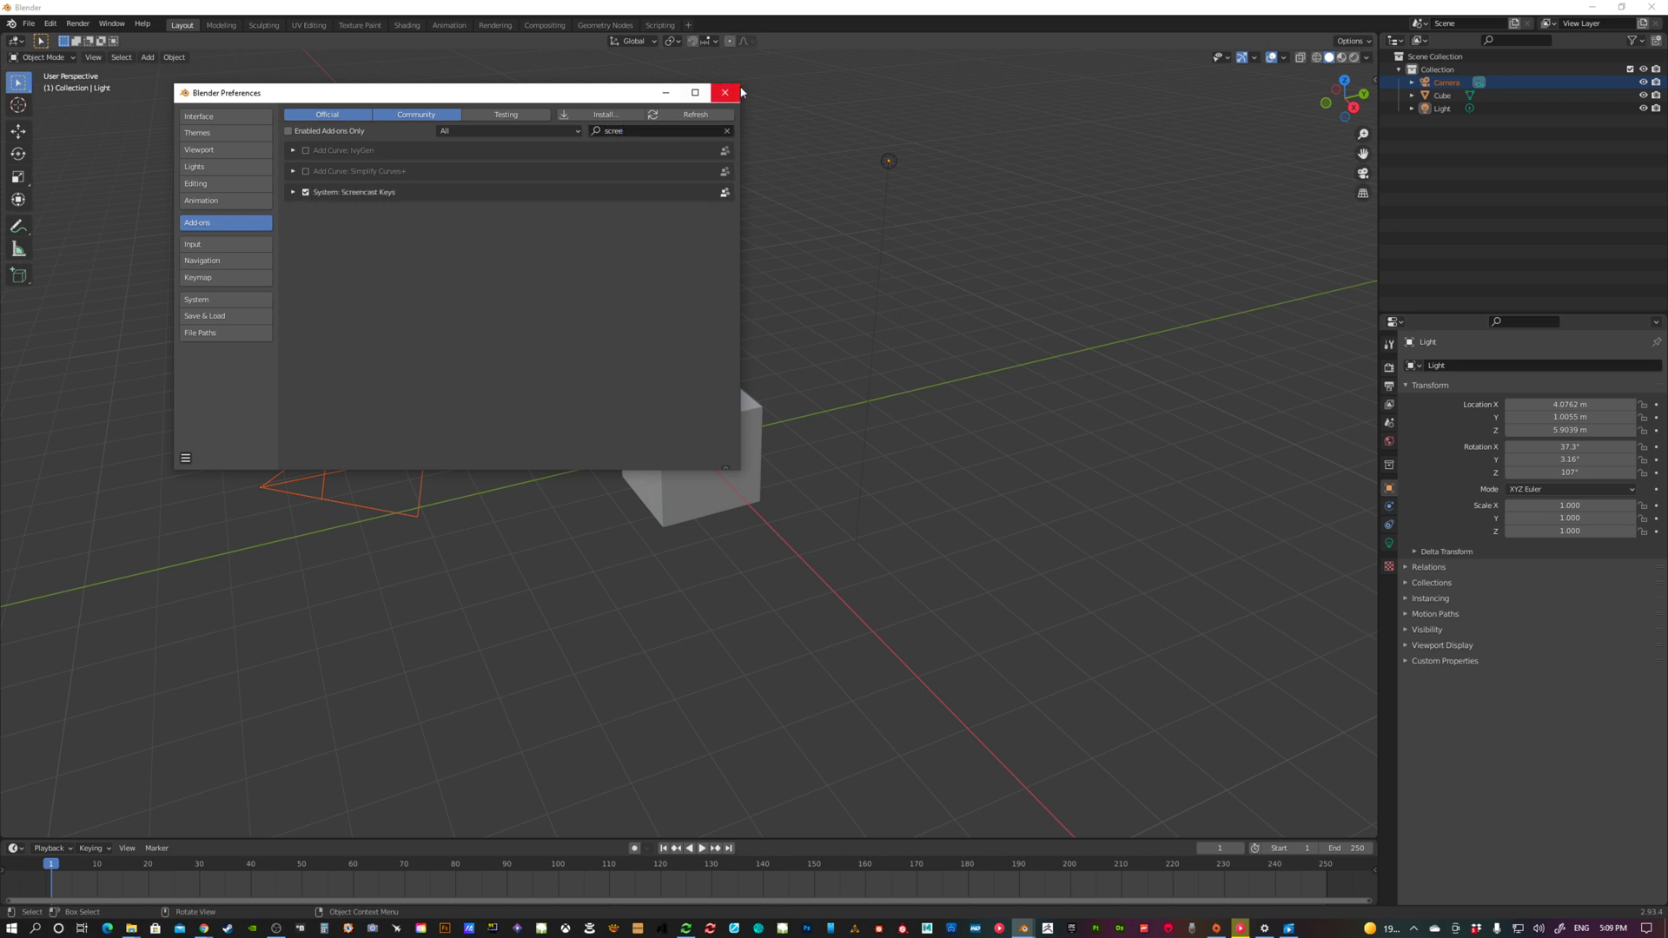
# Step: Turn on Screencast Keys in the viewport sidebar and set its font size to 25
pyautogui.moveTo(597, 103); pyautogui.dragTo(495, 110)
pyautogui.click(655, 175)
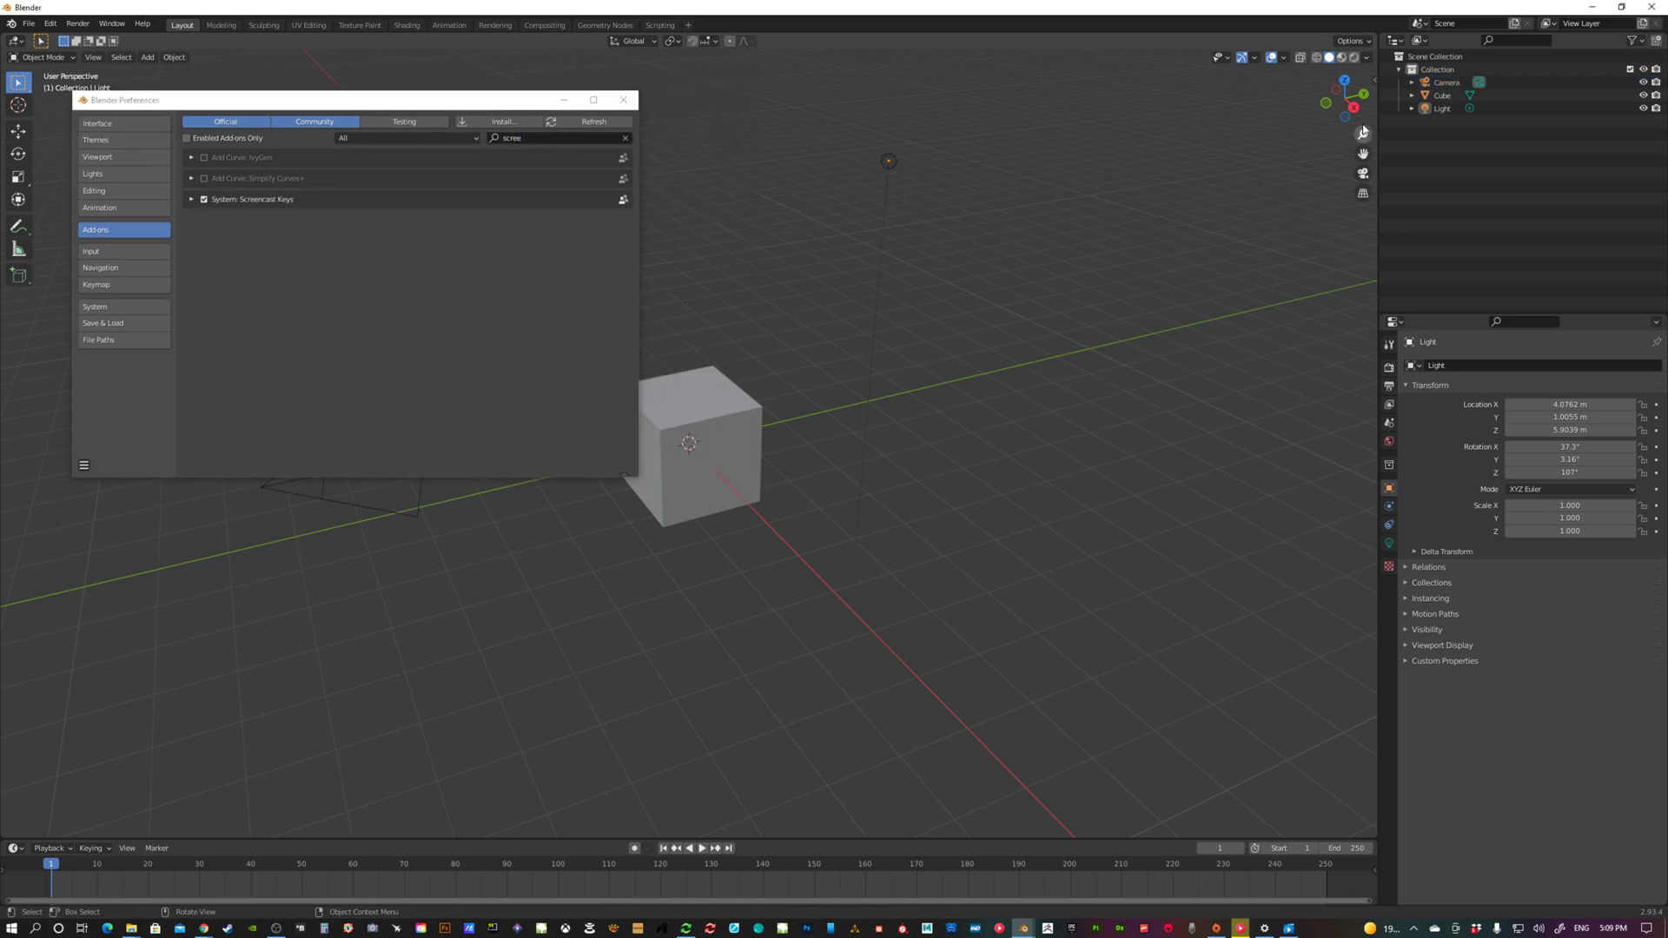
pyautogui.moveTo(1375, 80); pyautogui.dragTo(1236, 82)
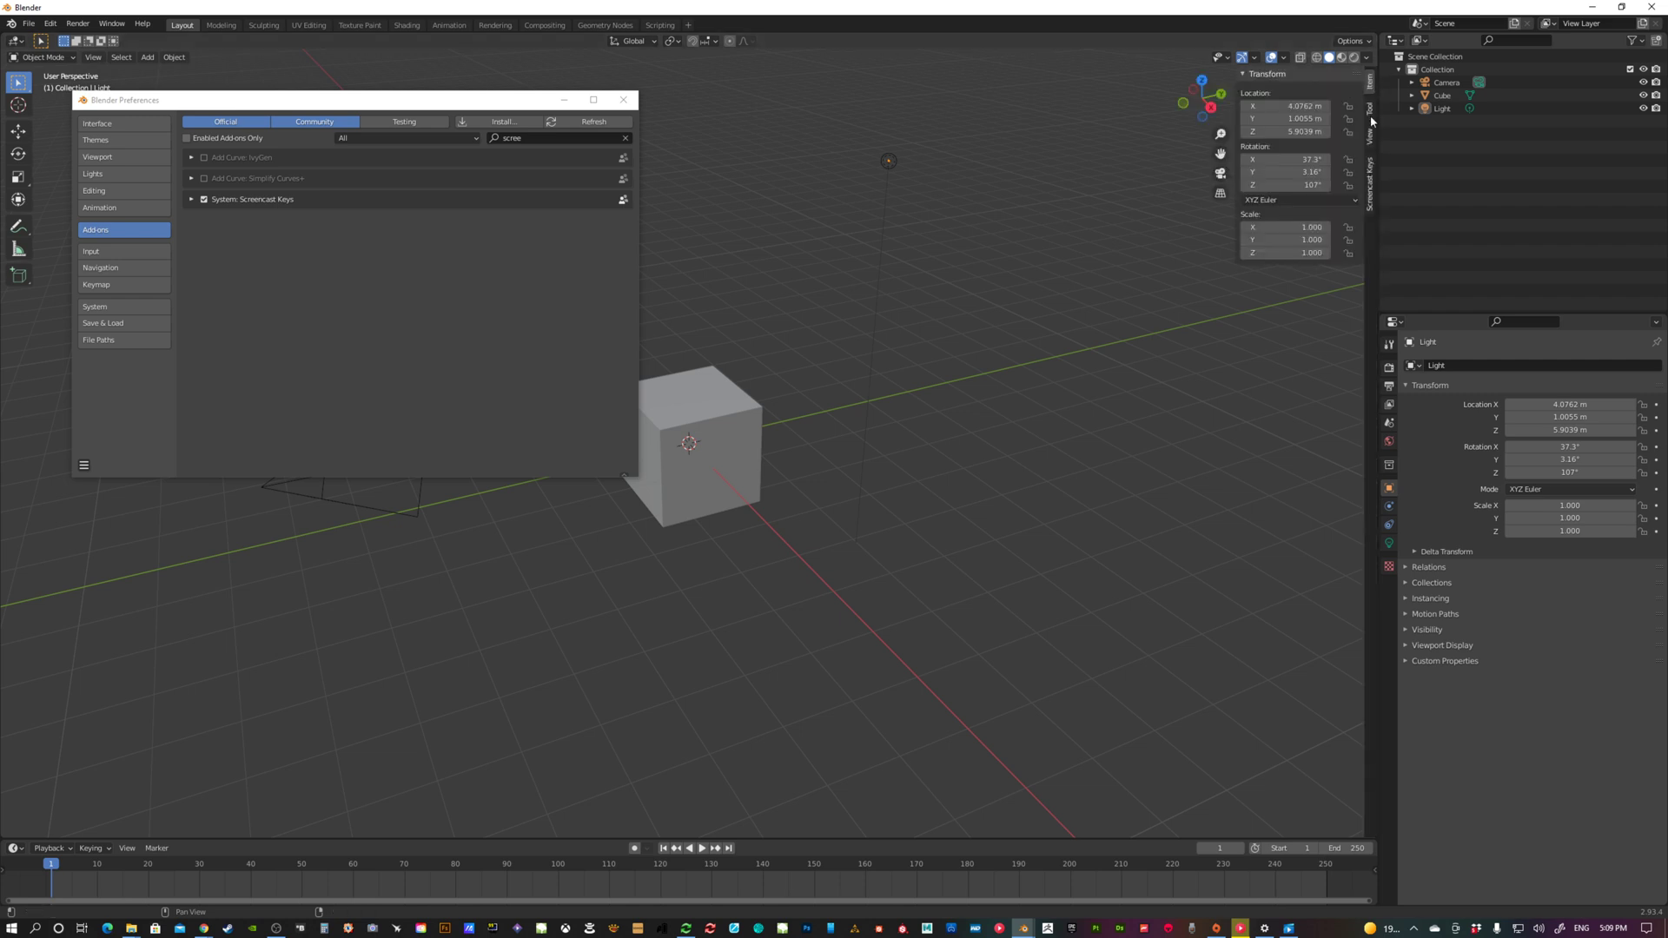
pyautogui.click(1370, 185)
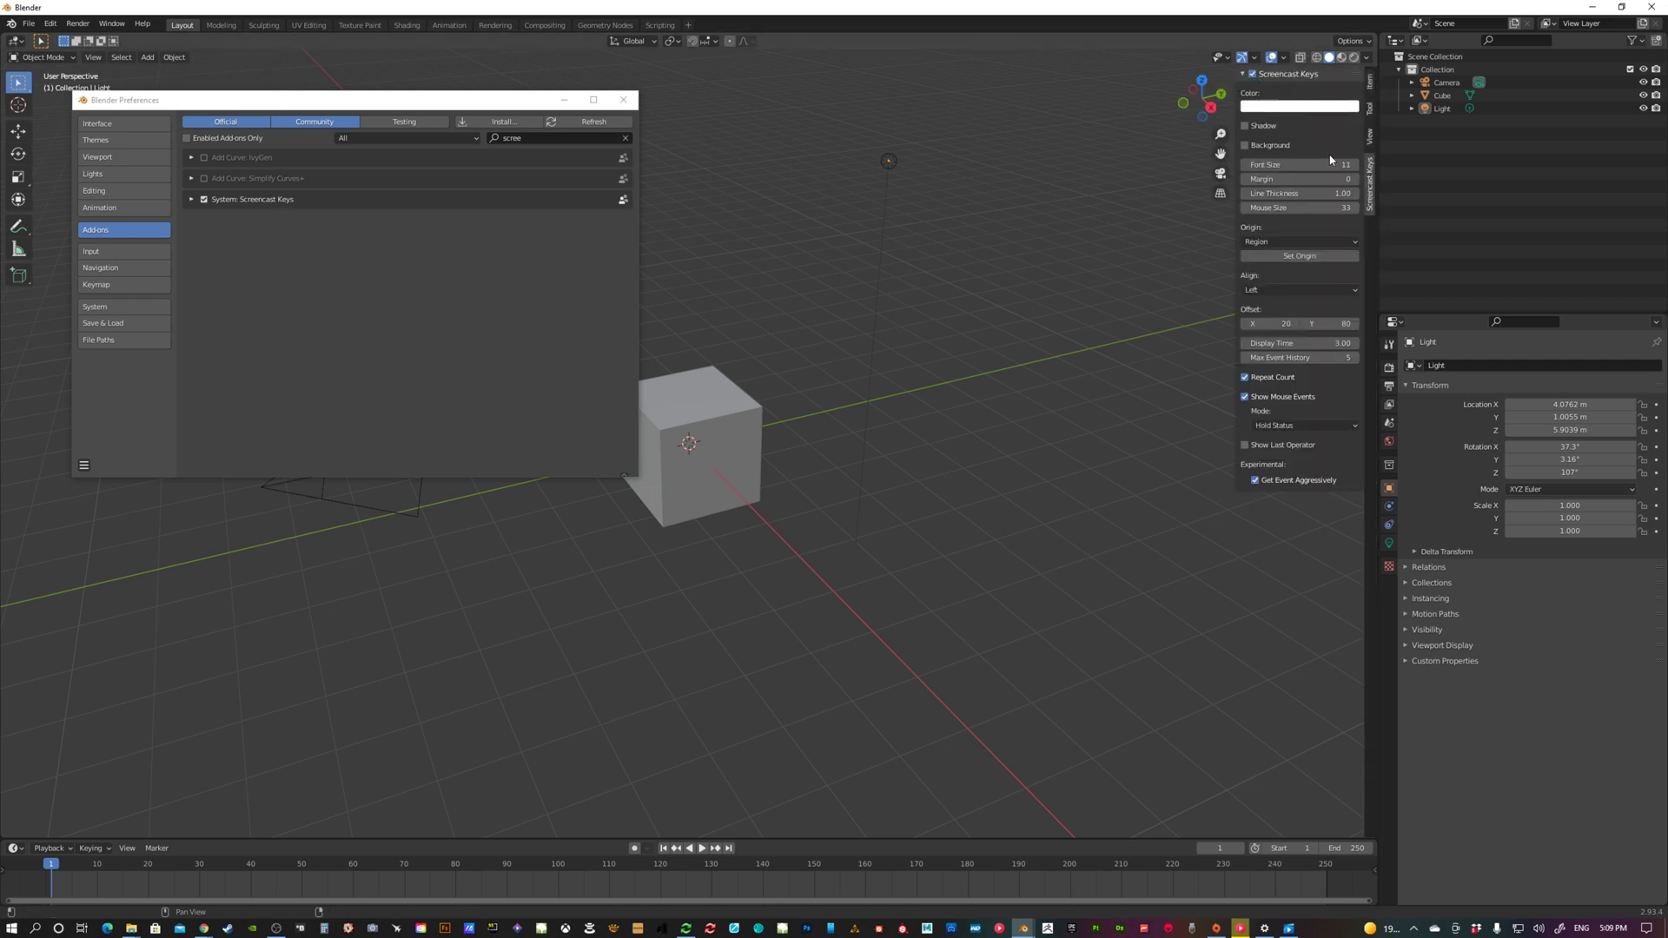
pyautogui.moveTo(1329, 160); pyautogui.dragTo(1332, 162)
# Step: Test the on-screen key display with several keystrokes and a mouse action in the viewport
pyautogui.press('g')
pyautogui.press('s')
pyautogui.press('d')
pyautogui.press('f')
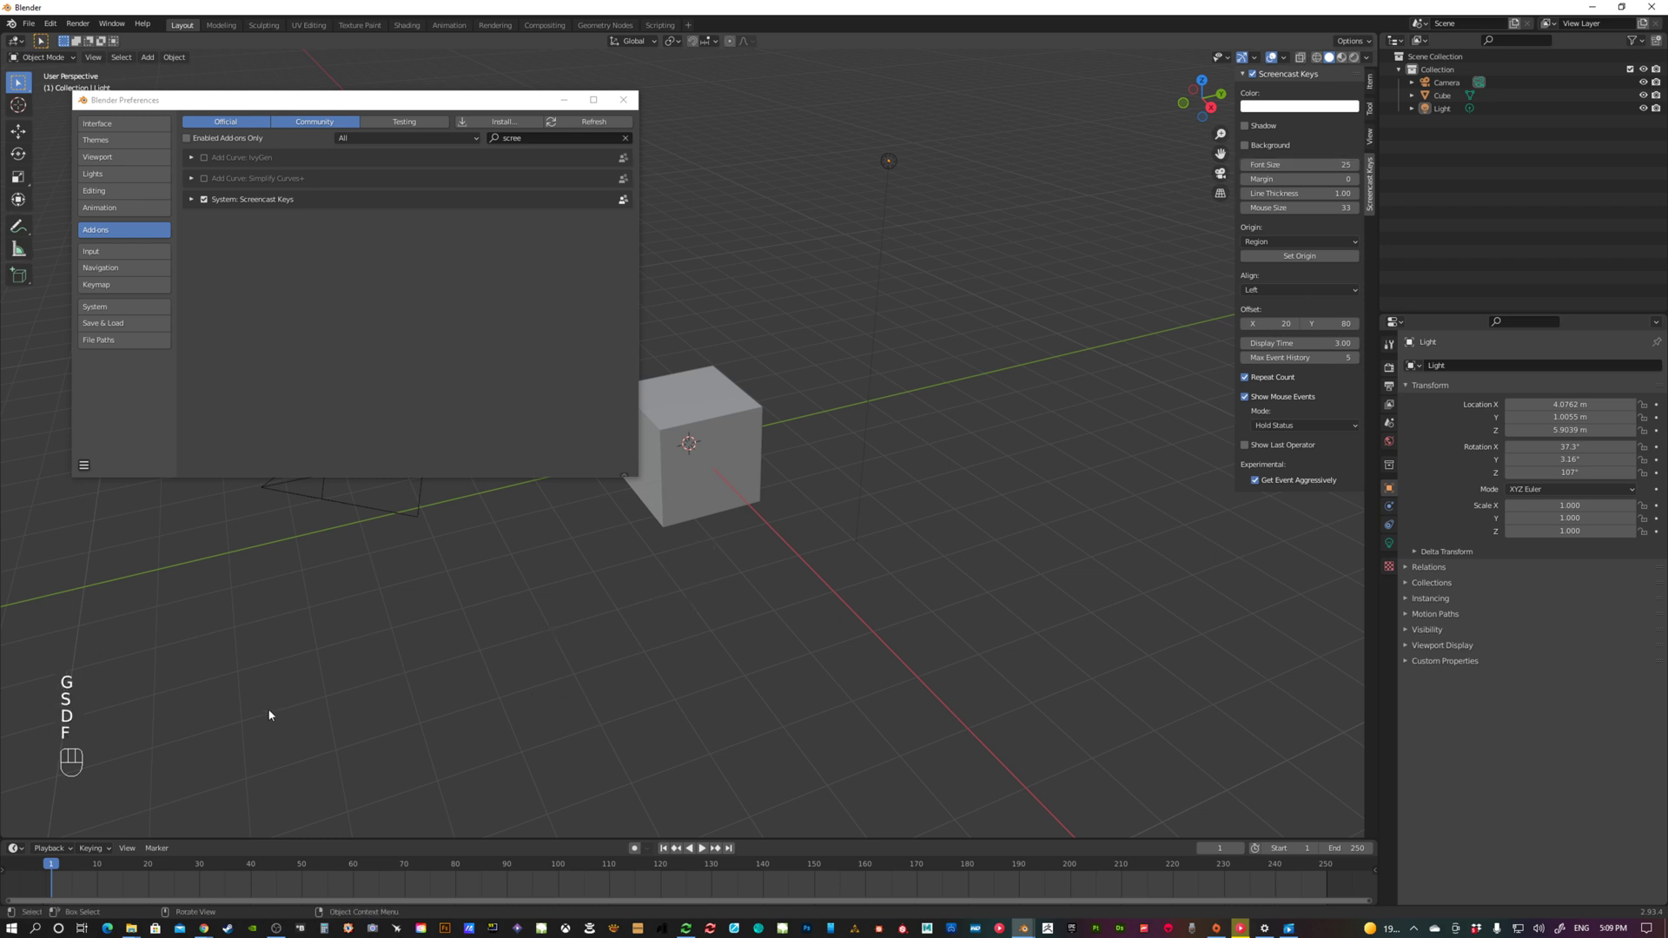
pyautogui.press('w')
pyautogui.press('f')
pyautogui.press('d')
pyautogui.rightClick(670, 625)
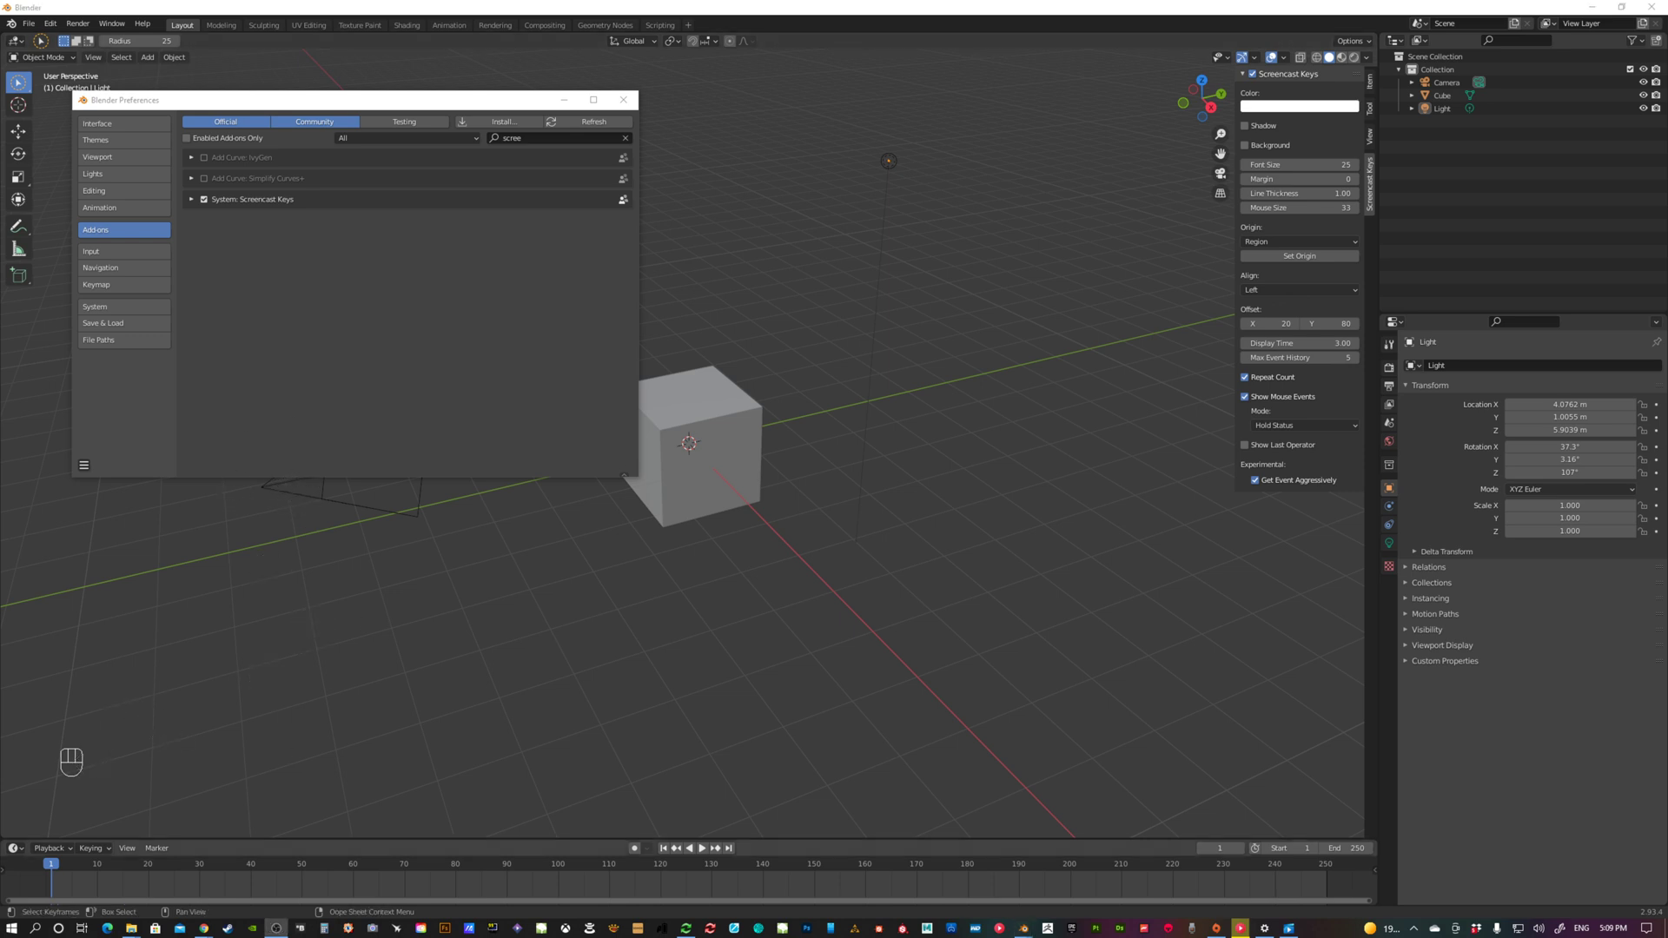
# Step: Bring the Preferences window forward and check its options for saving and auto-saving preferences
pyautogui.moveTo(333, 104)
pyautogui.mouseDown()
pyautogui.moveTo(411, 107)
pyautogui.moveTo(353, 106)
pyautogui.mouseUp()
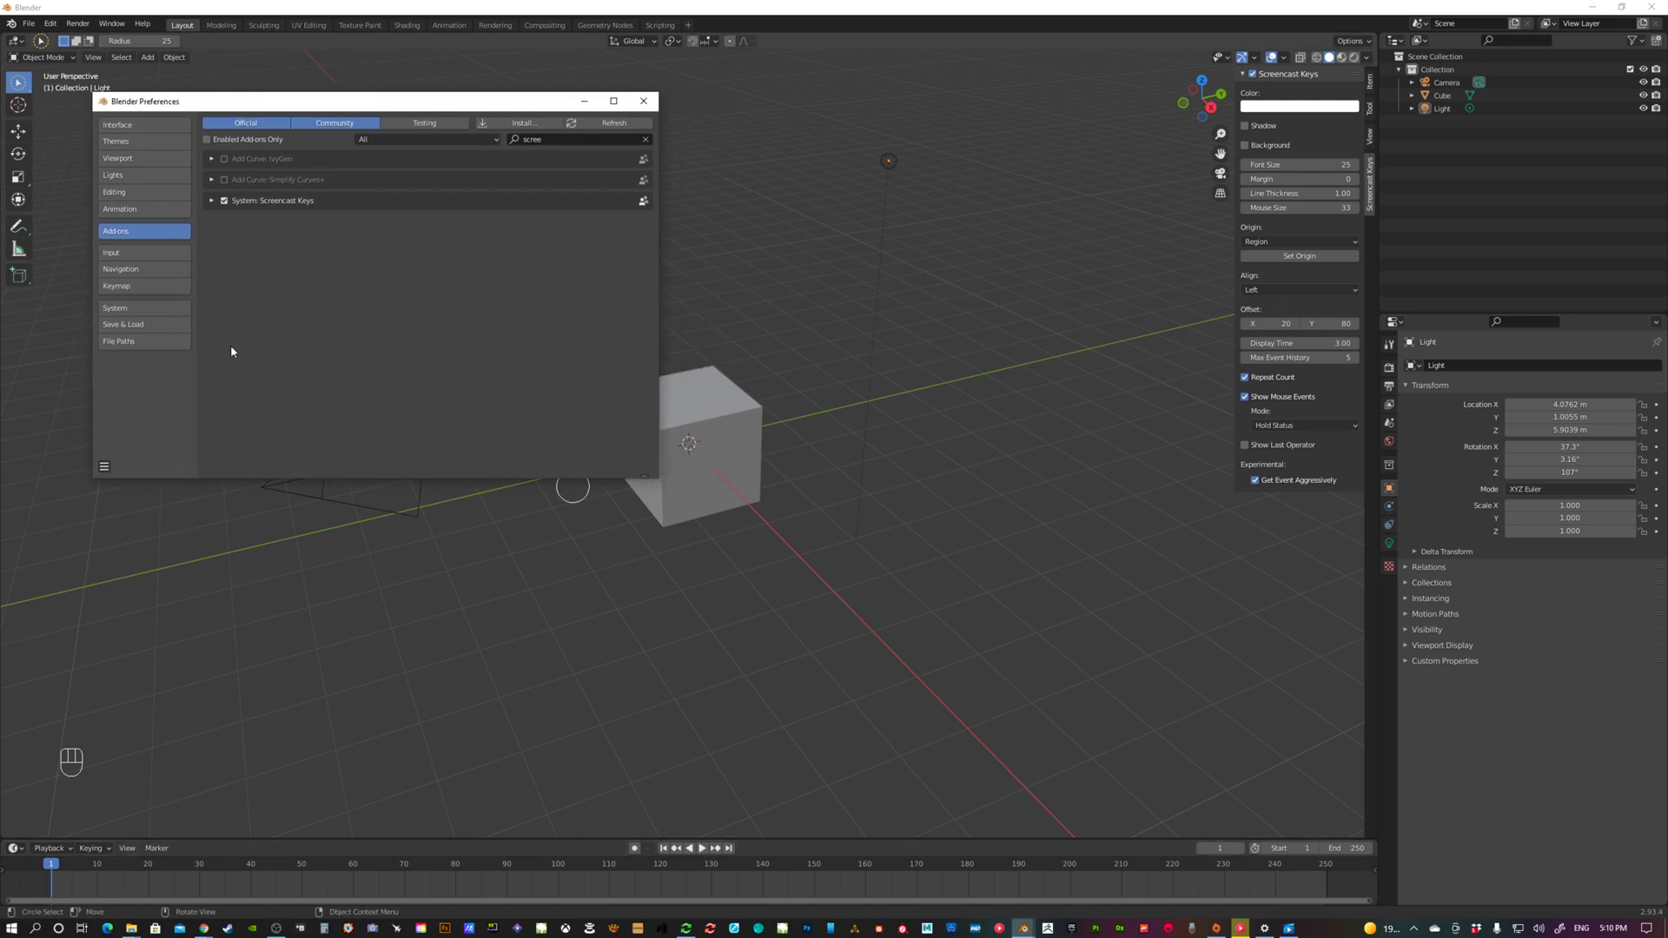
pyautogui.click(105, 468)
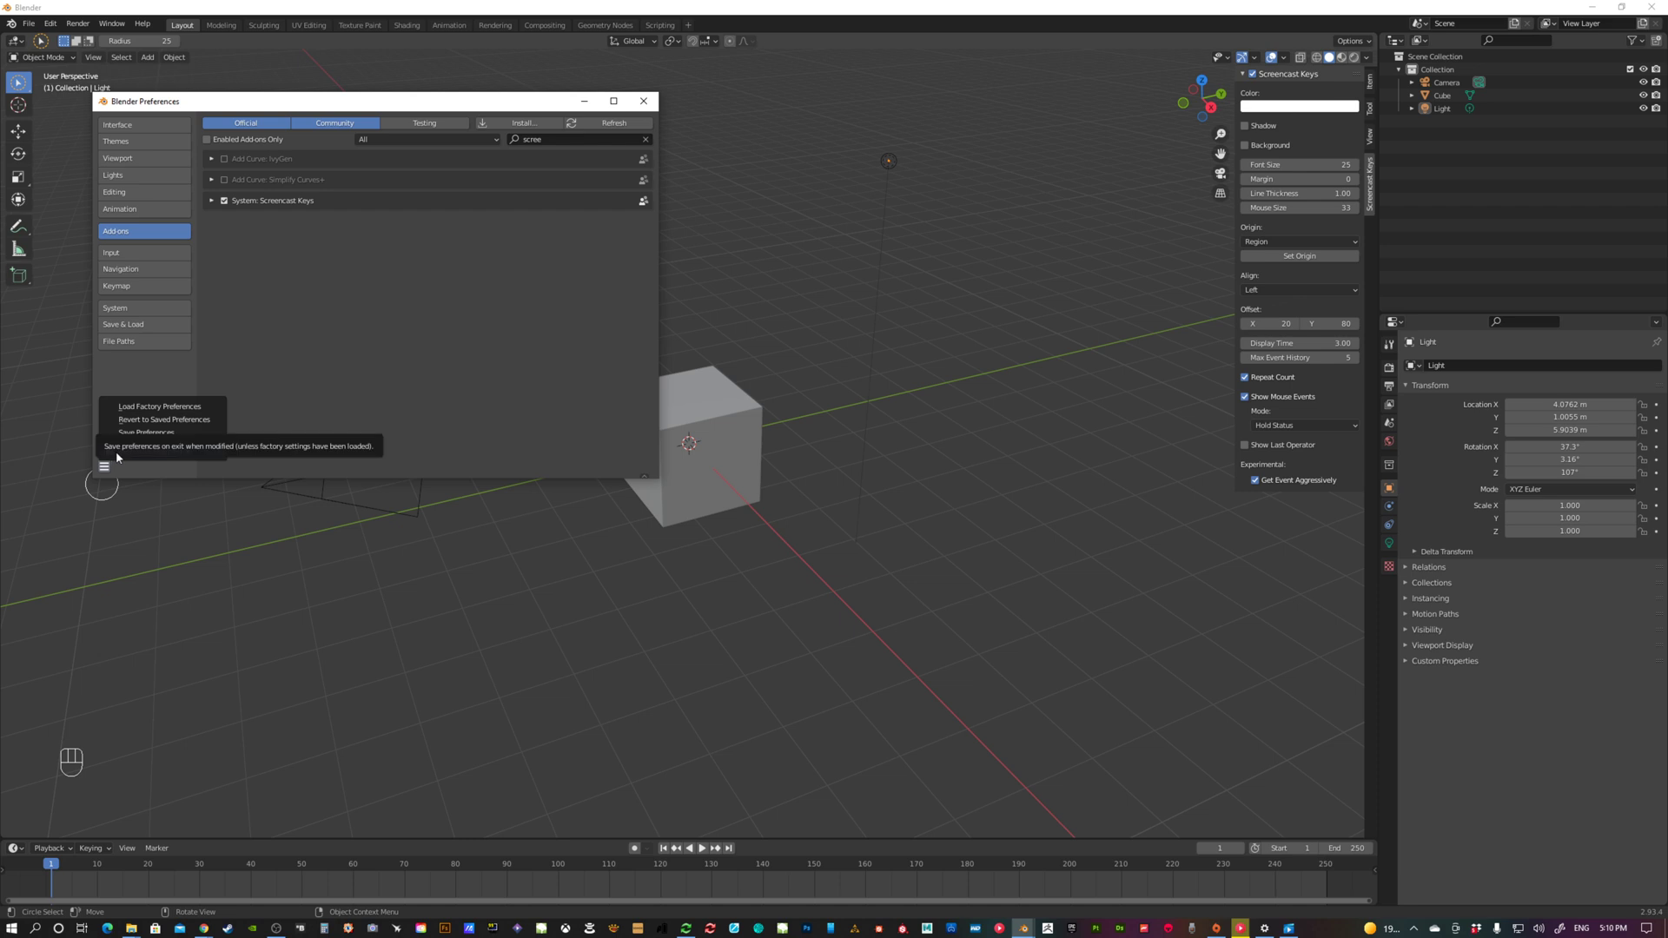
pyautogui.click(105, 468)
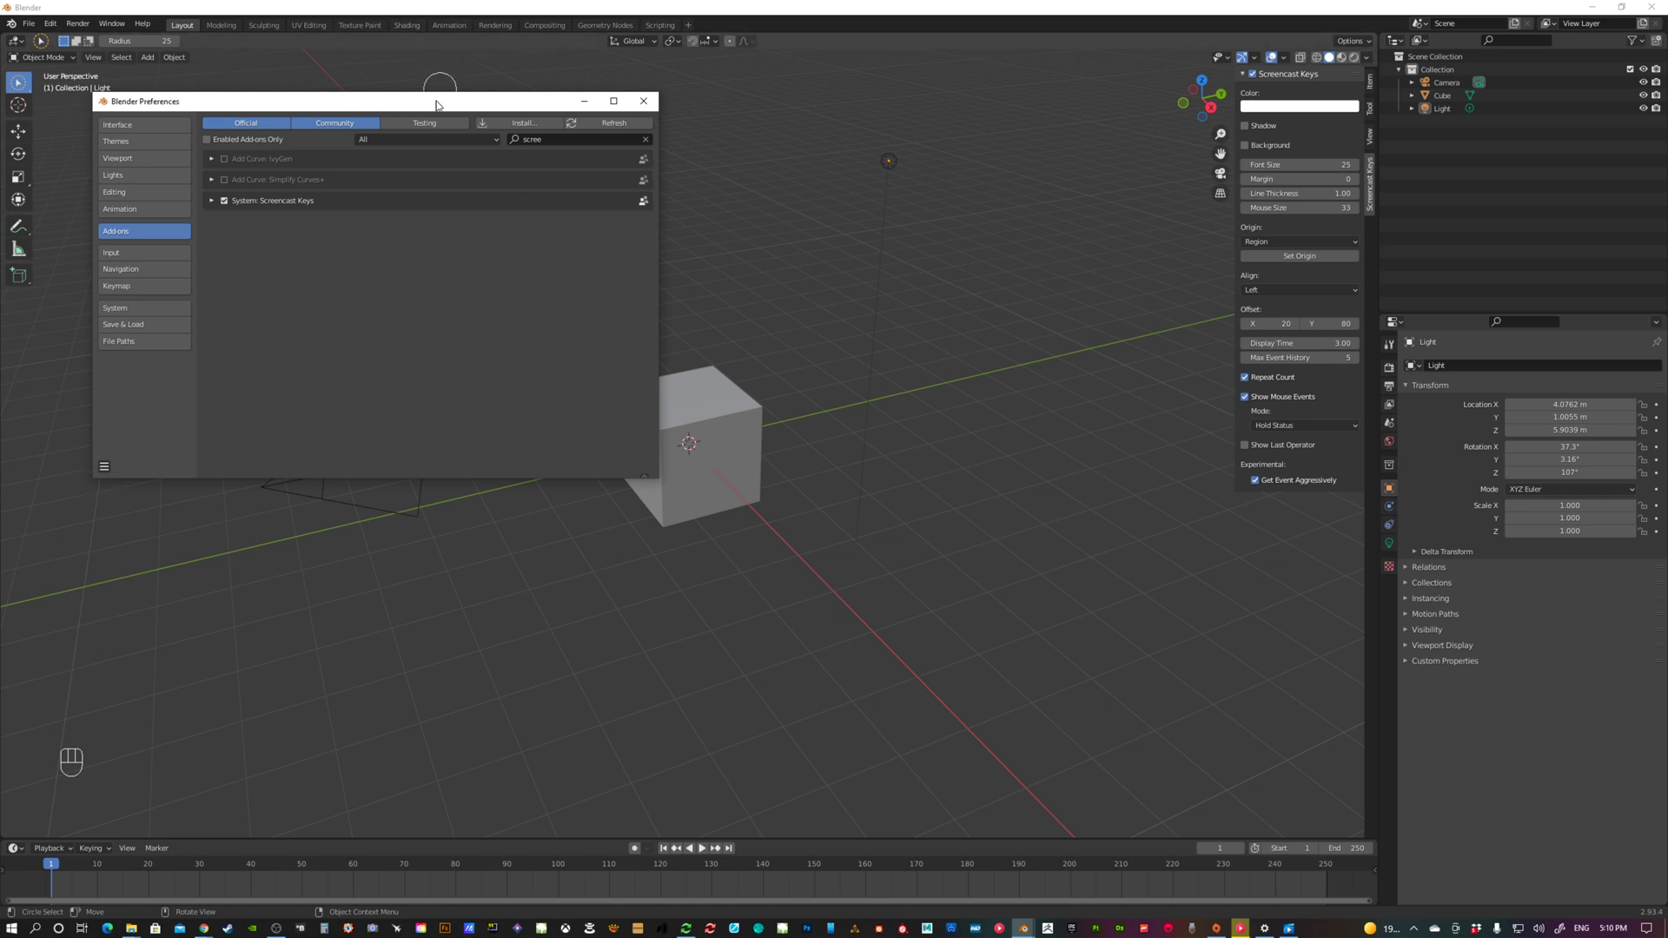
# Step: Switch the active selection tool in the viewport back to Select Box
pyautogui.moveTo(18, 83)
pyautogui.mouseDown()
pyautogui.moveTo(39, 91)
pyautogui.moveTo(49, 171)
pyautogui.moveTo(52, 113)
pyautogui.mouseUp()
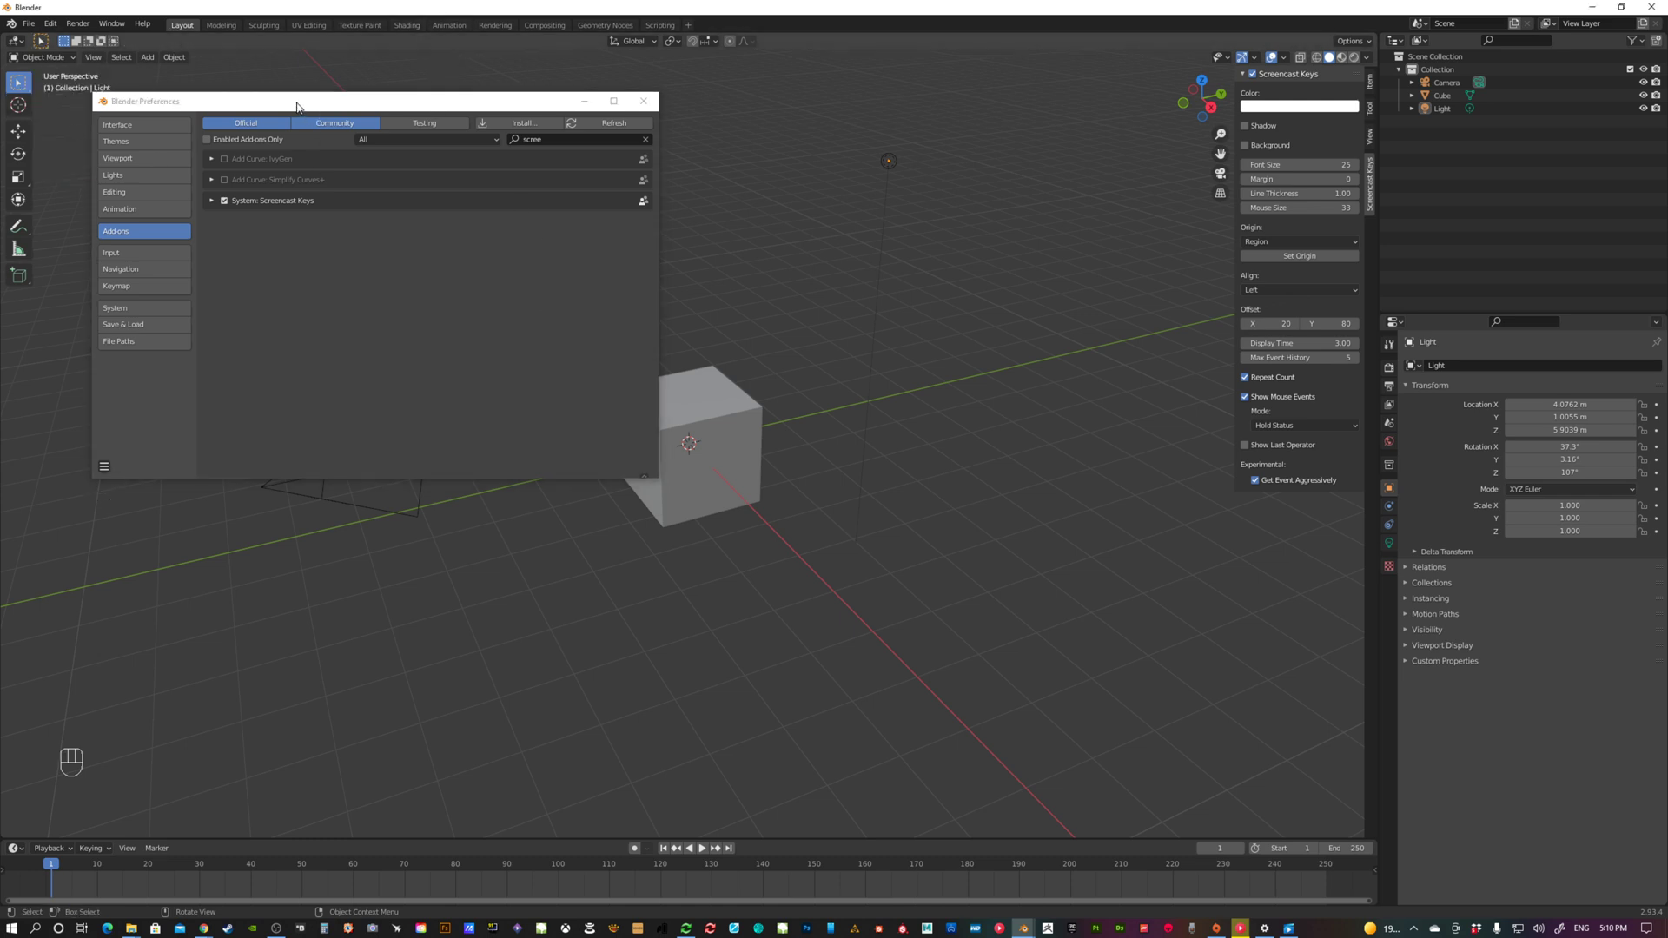
# Step: Disable the Splash Screen option in the Interface preferences
pyautogui.moveTo(298, 106); pyautogui.dragTo(301, 141)
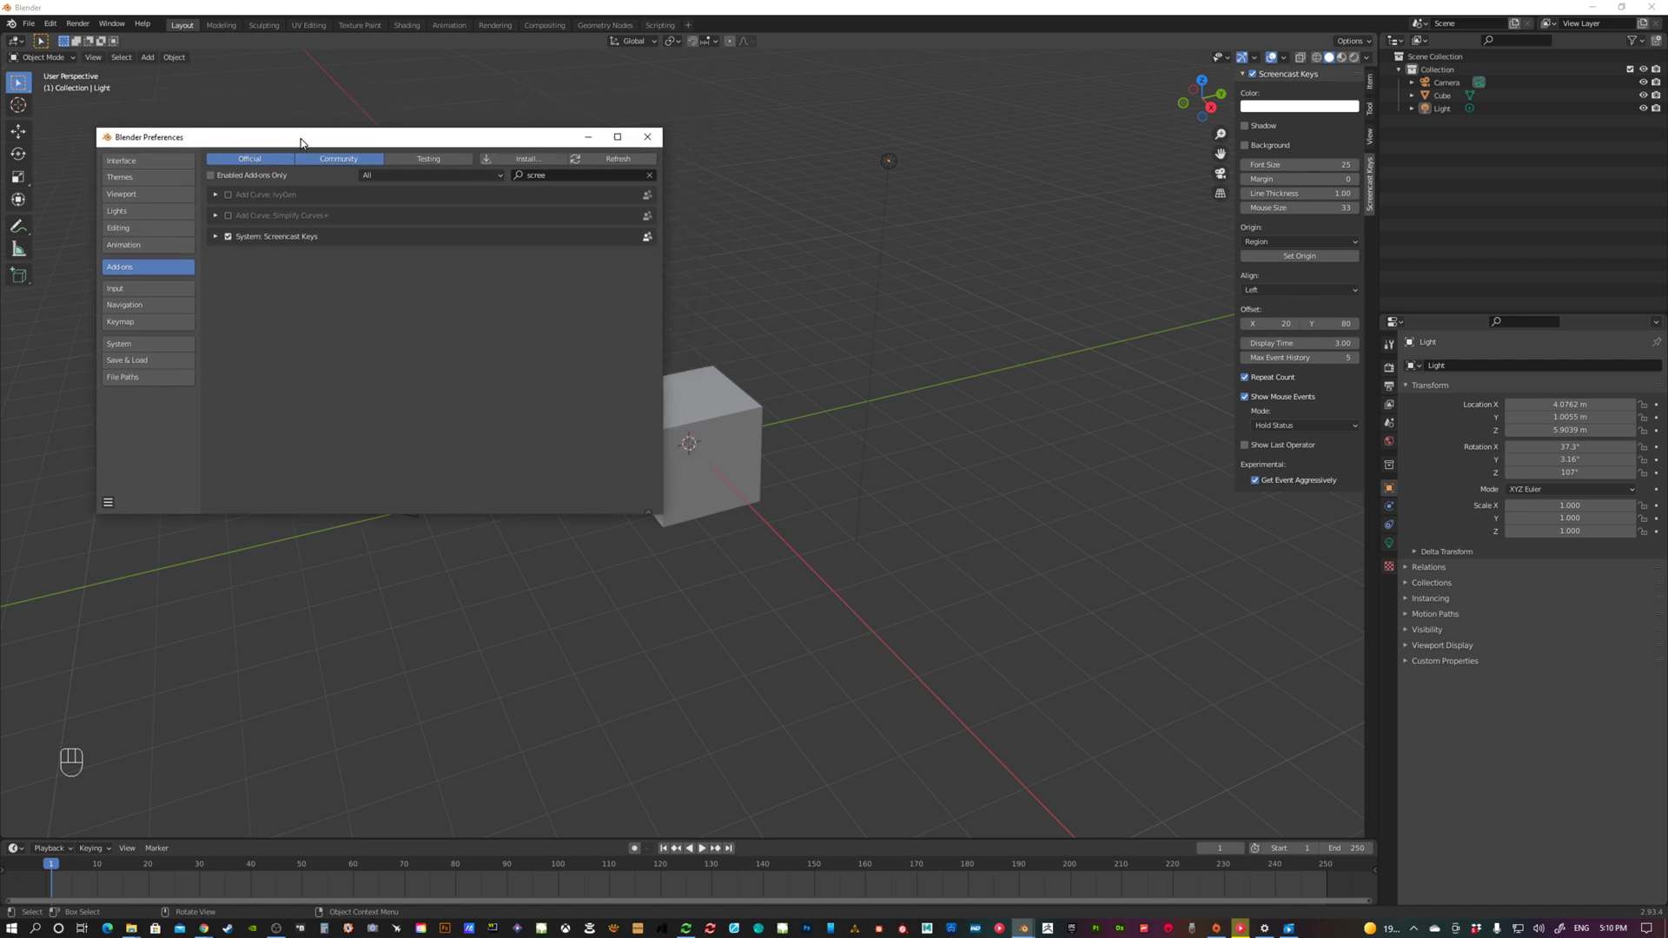
pyautogui.click(128, 162)
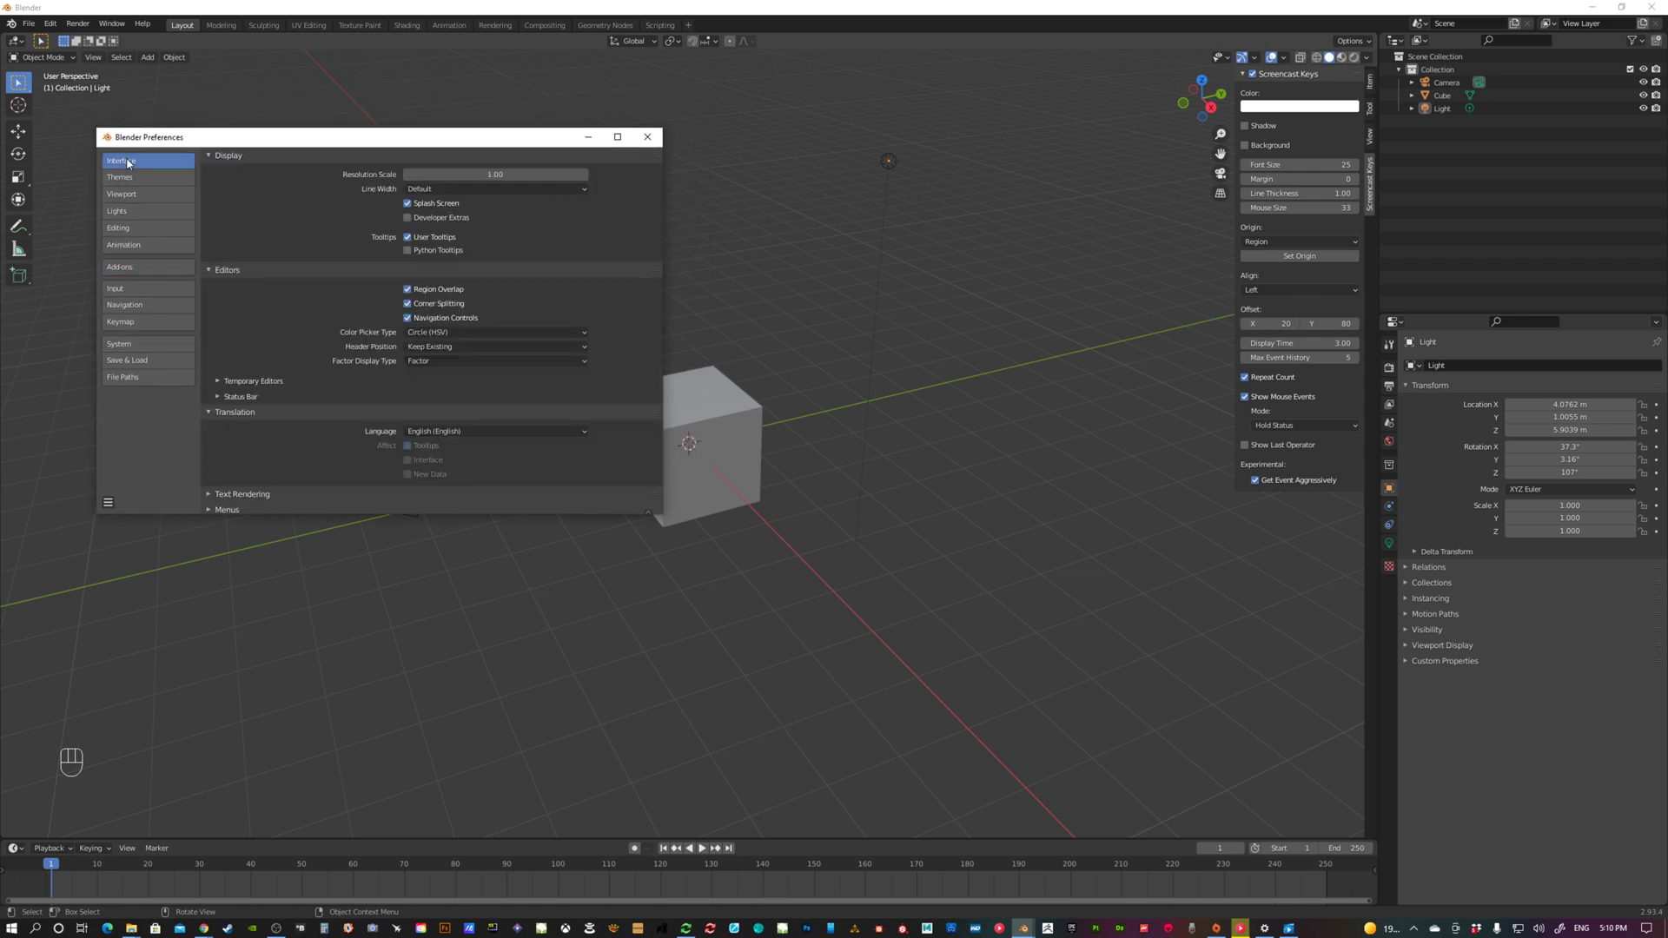
pyautogui.click(408, 204)
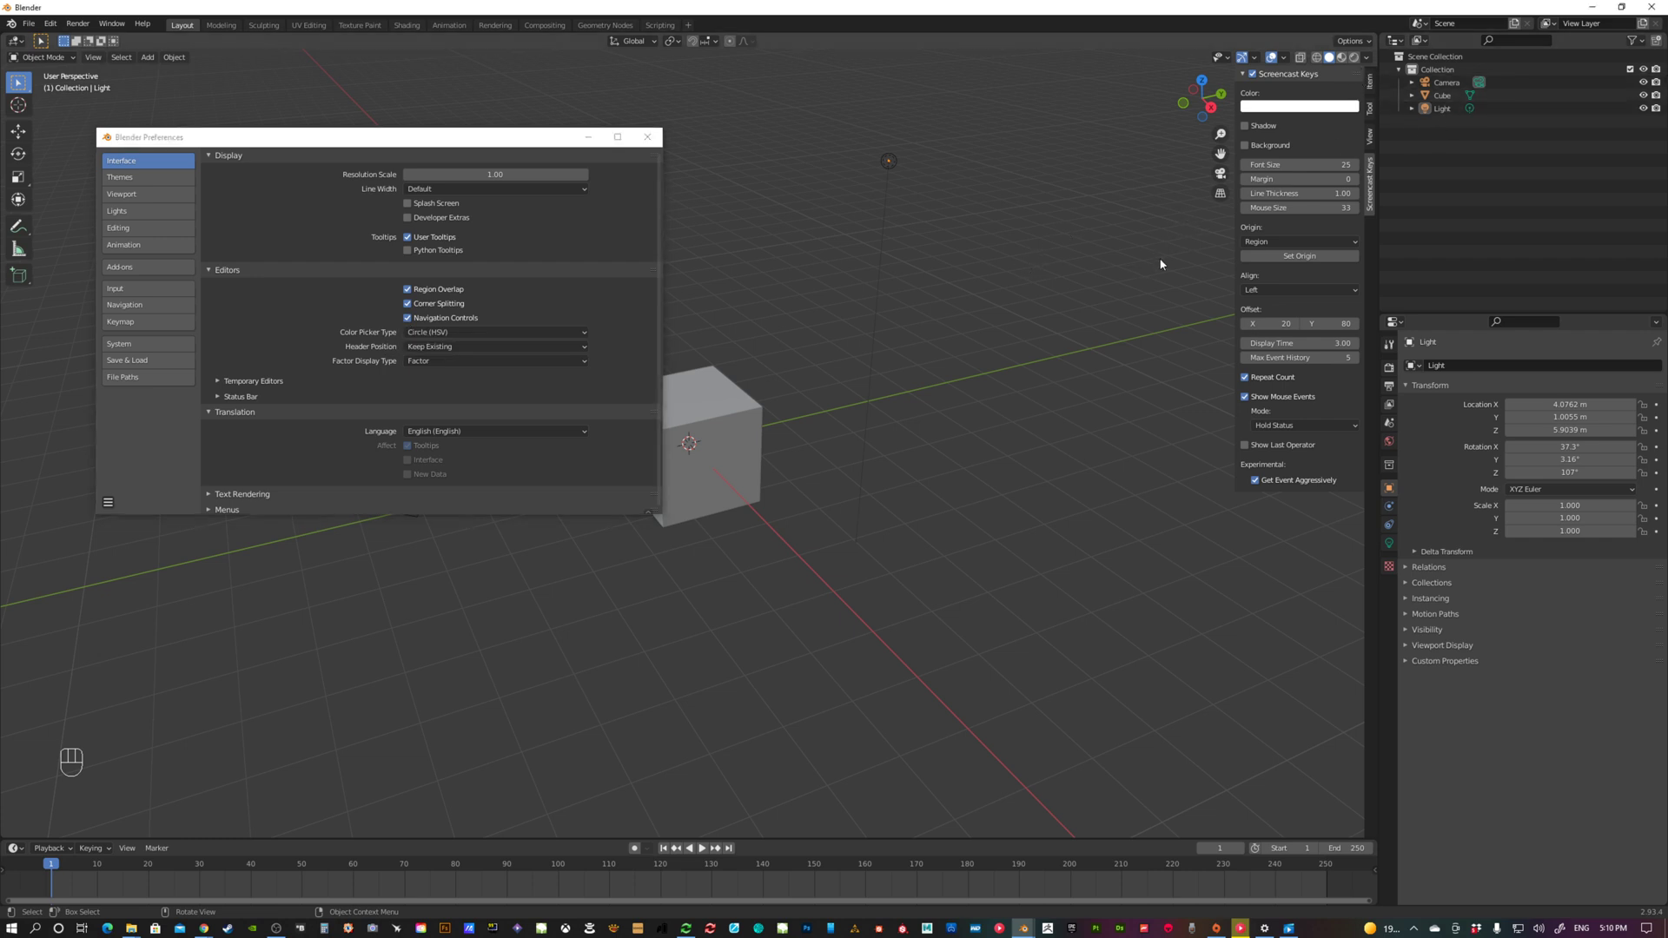
# Step: Hide the viewport sidebar and disable Navigation Controls in the Interface preferences
pyautogui.press('n')
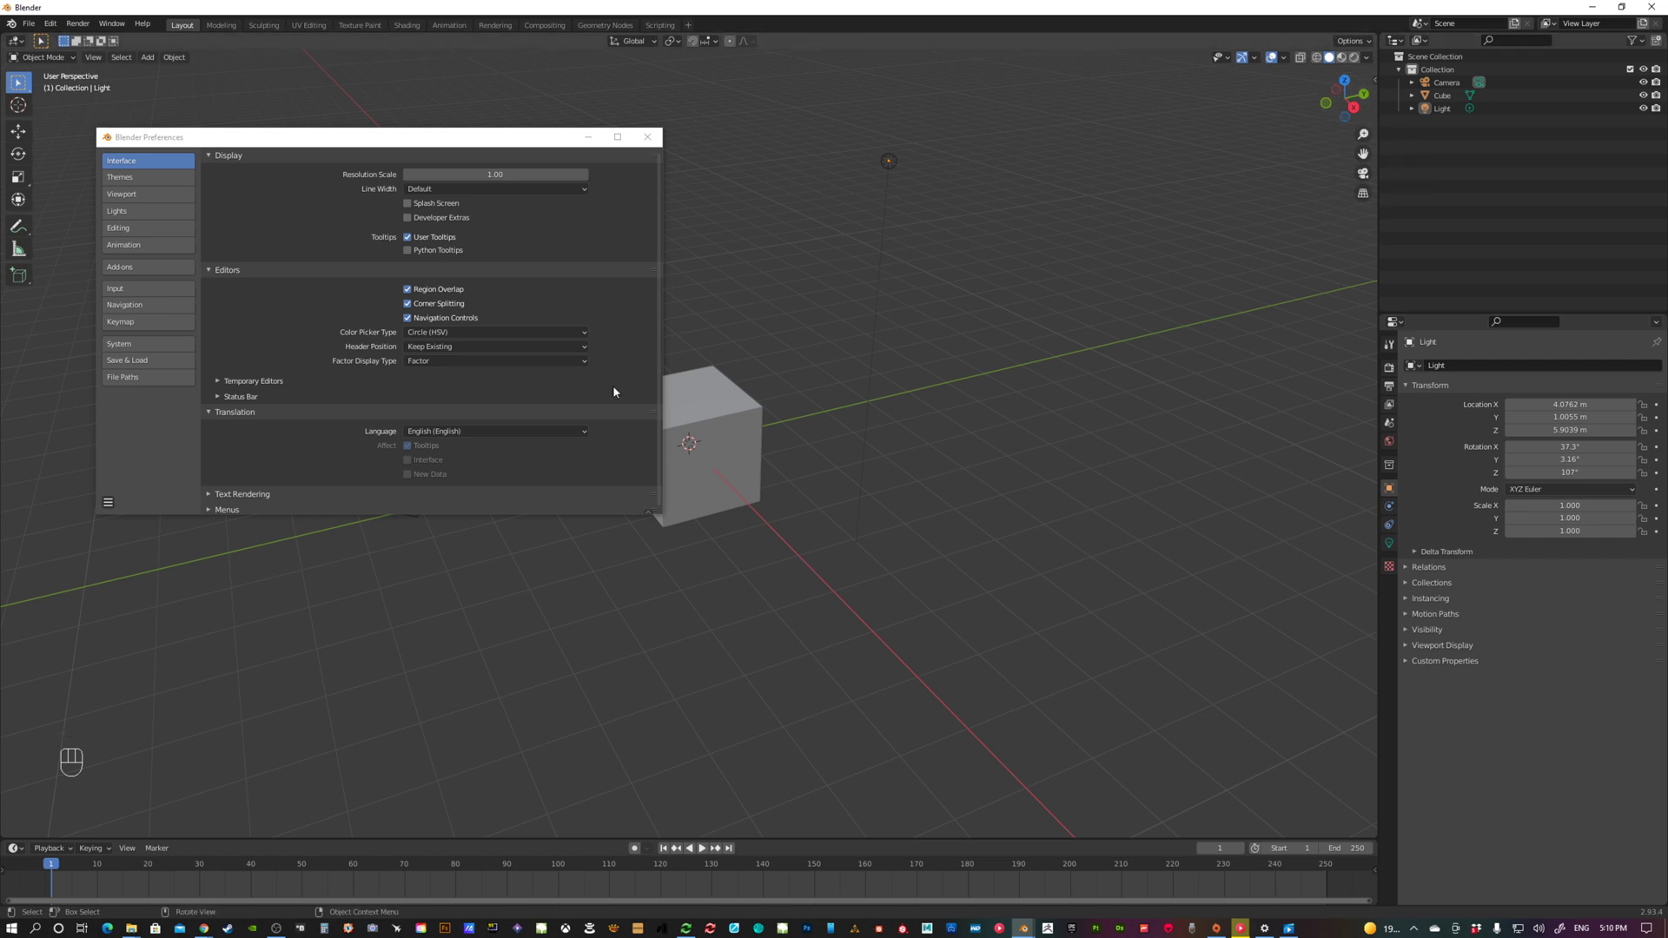
pyautogui.click(407, 318)
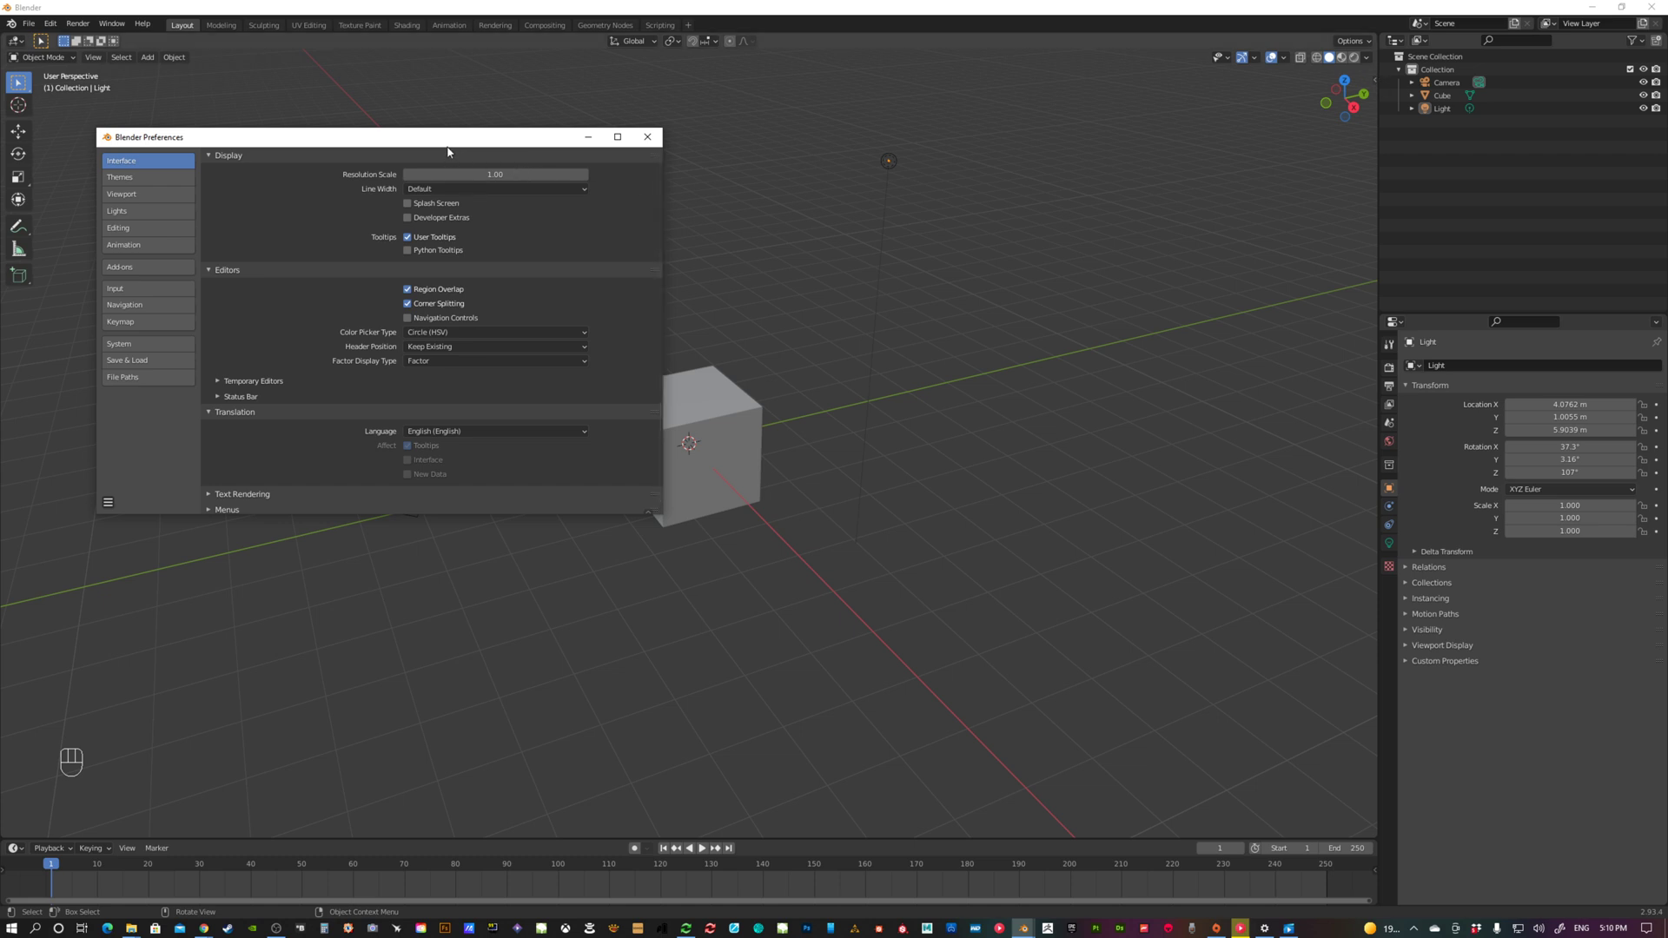
# Step: Search the add-ons for "node" in Preferences and enable the Node Wrangler add-on
pyautogui.moveTo(451, 139); pyautogui.dragTo(451, 134)
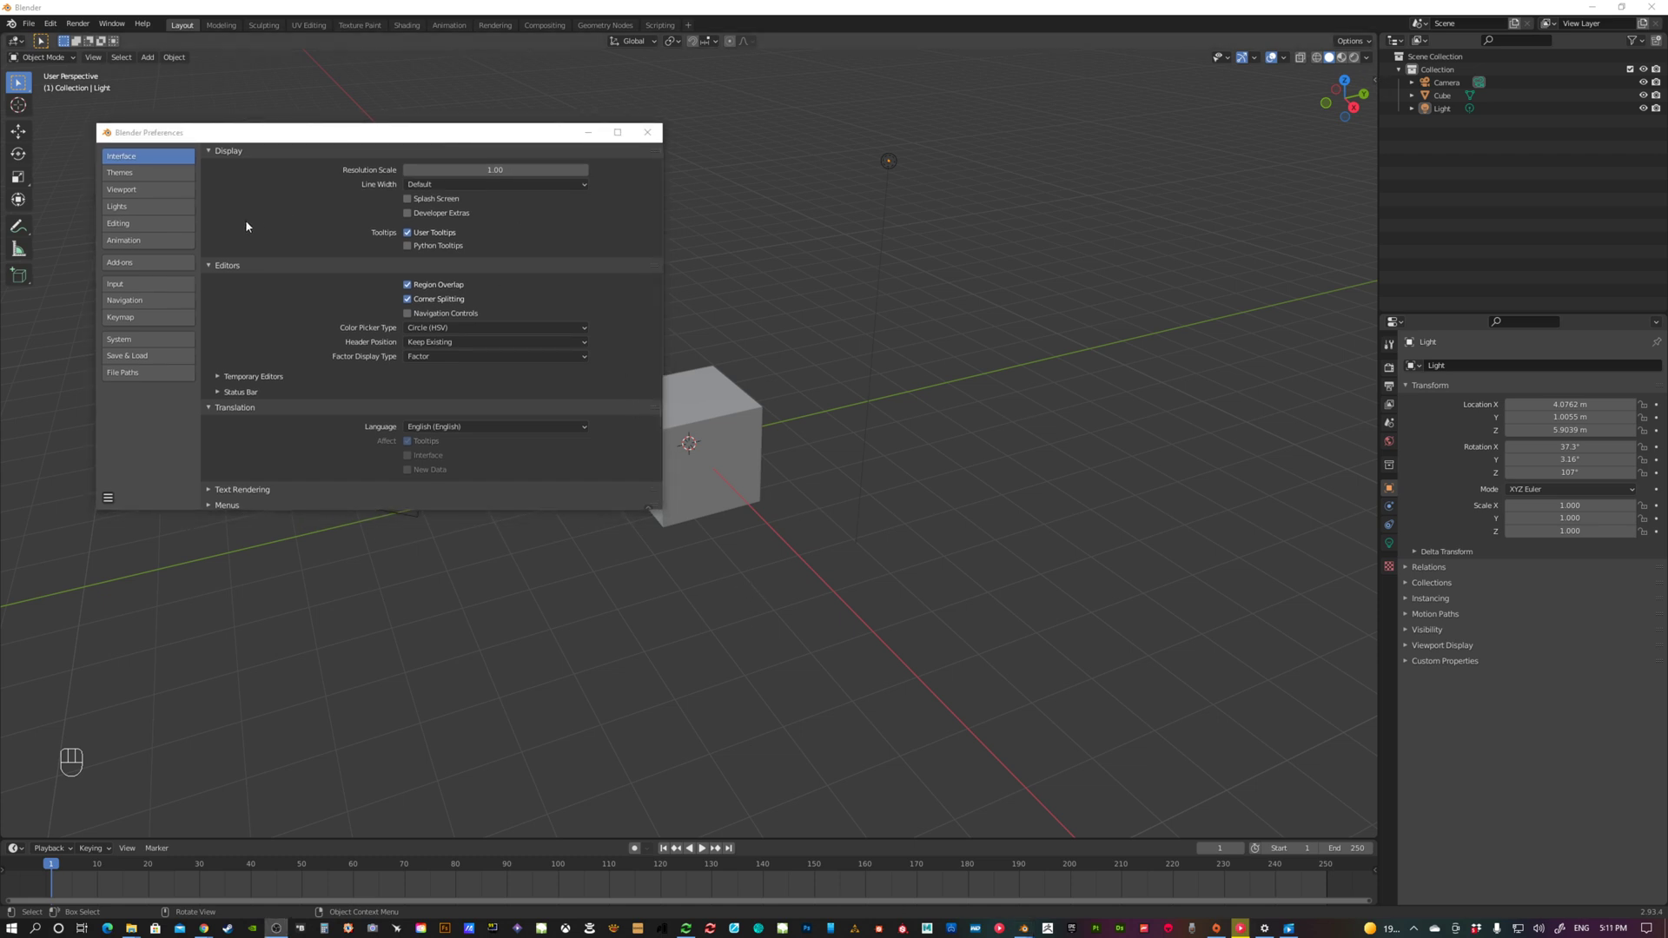
pyautogui.click(148, 261)
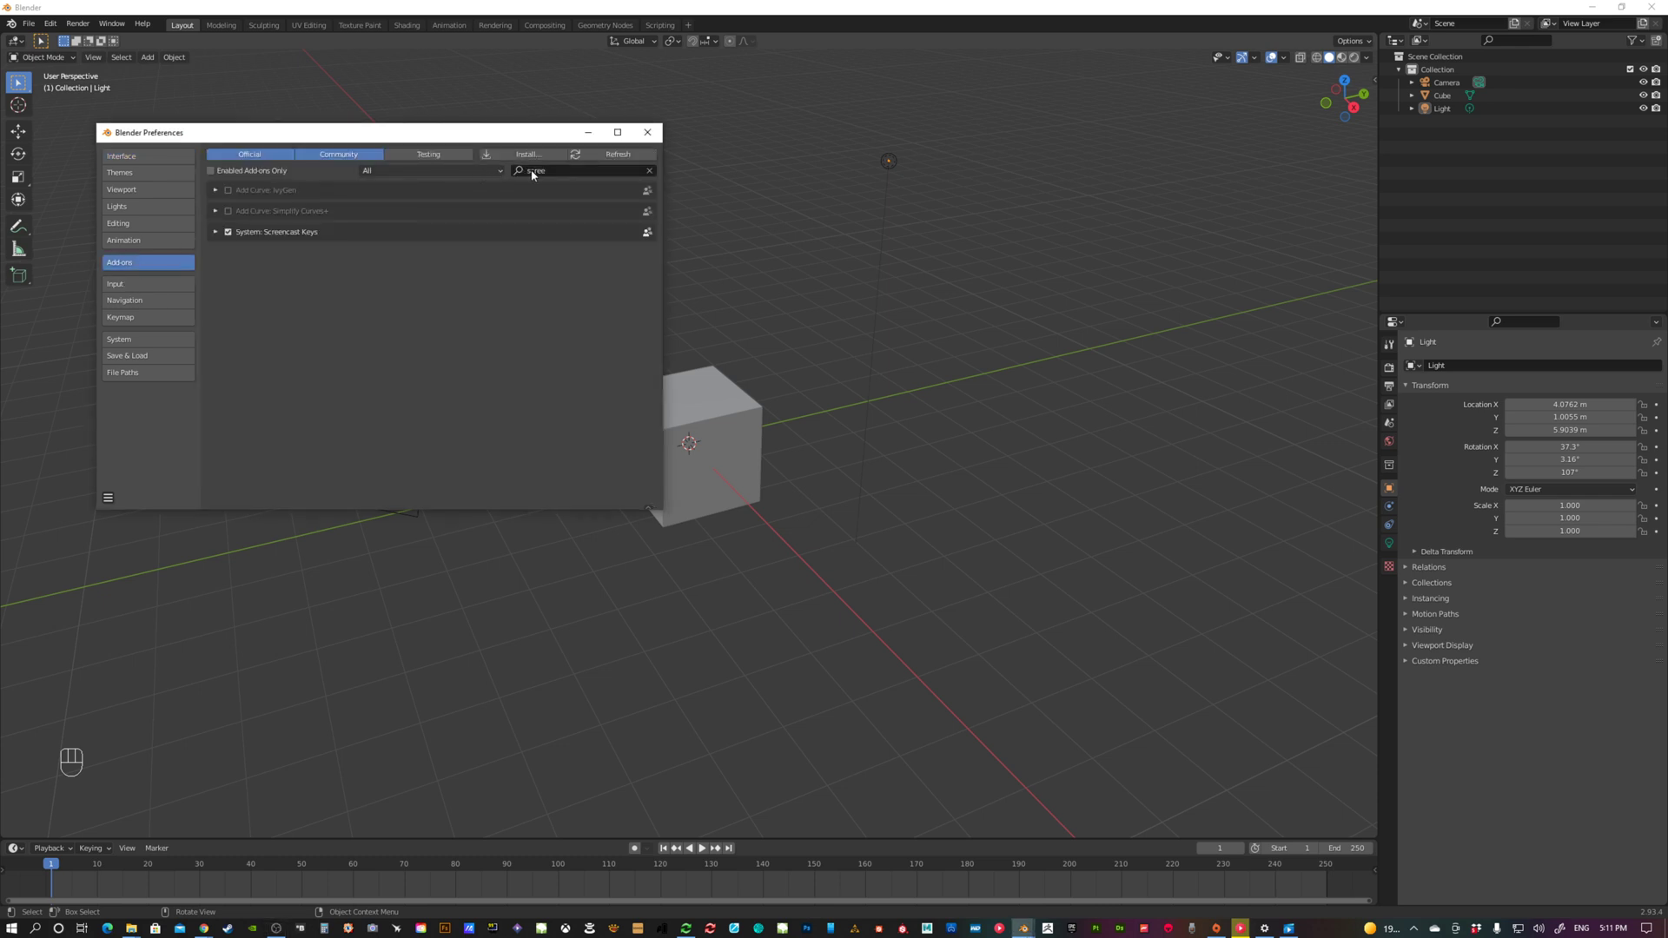
pyautogui.click(650, 170)
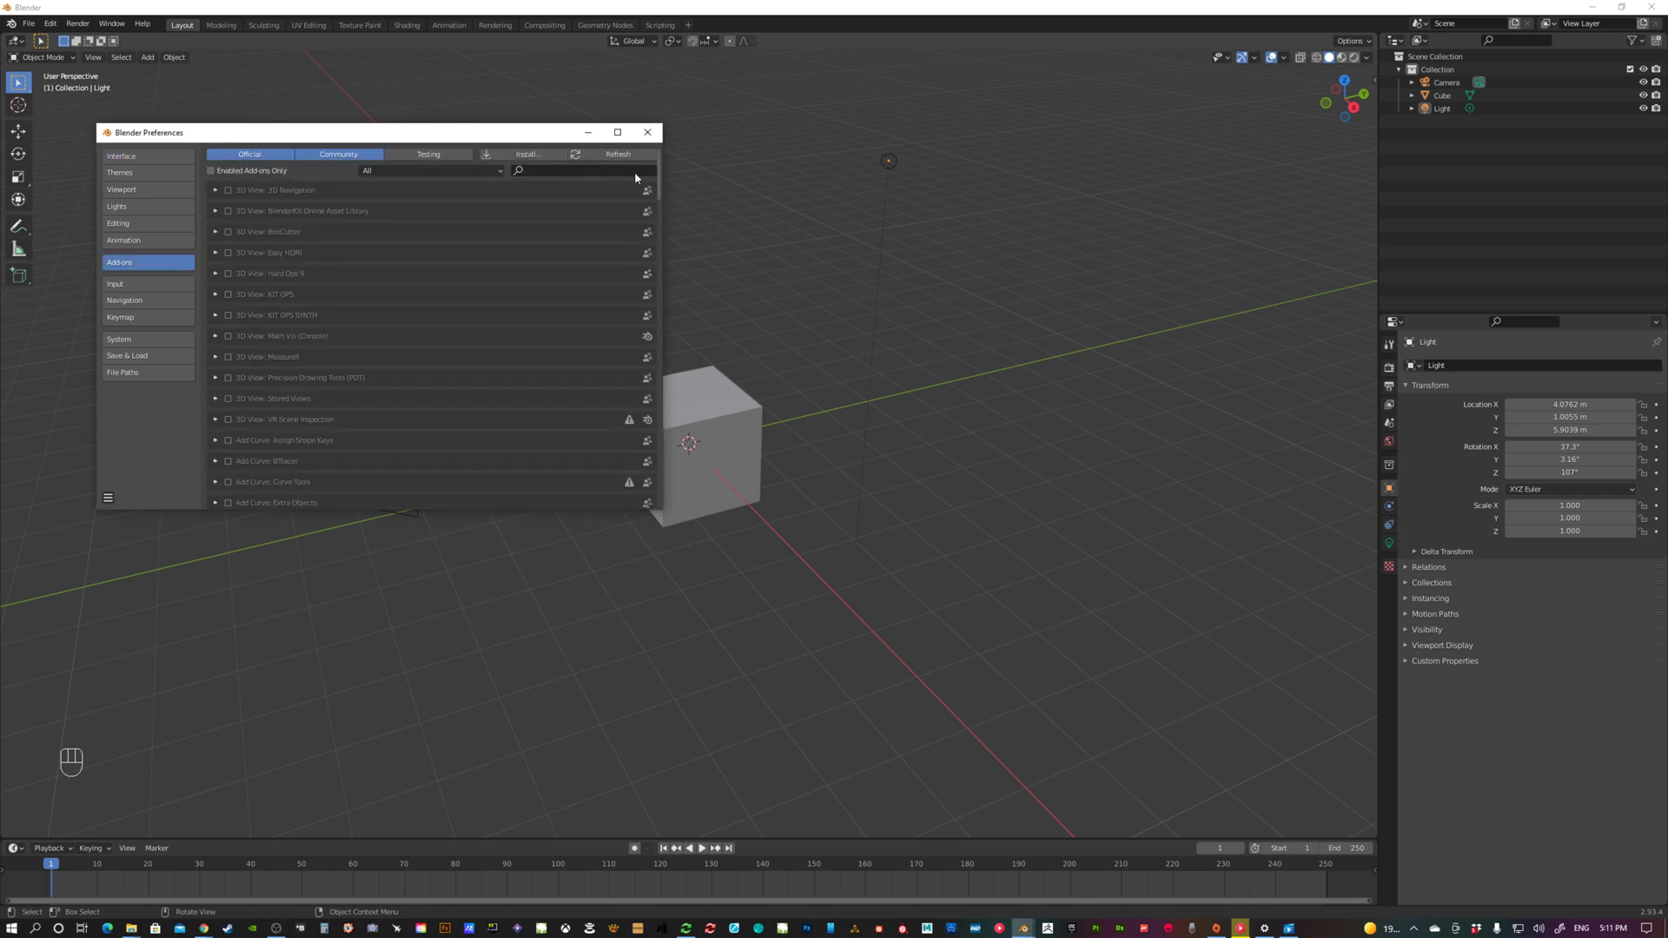
pyautogui.click(568, 171)
pyautogui.write('node')
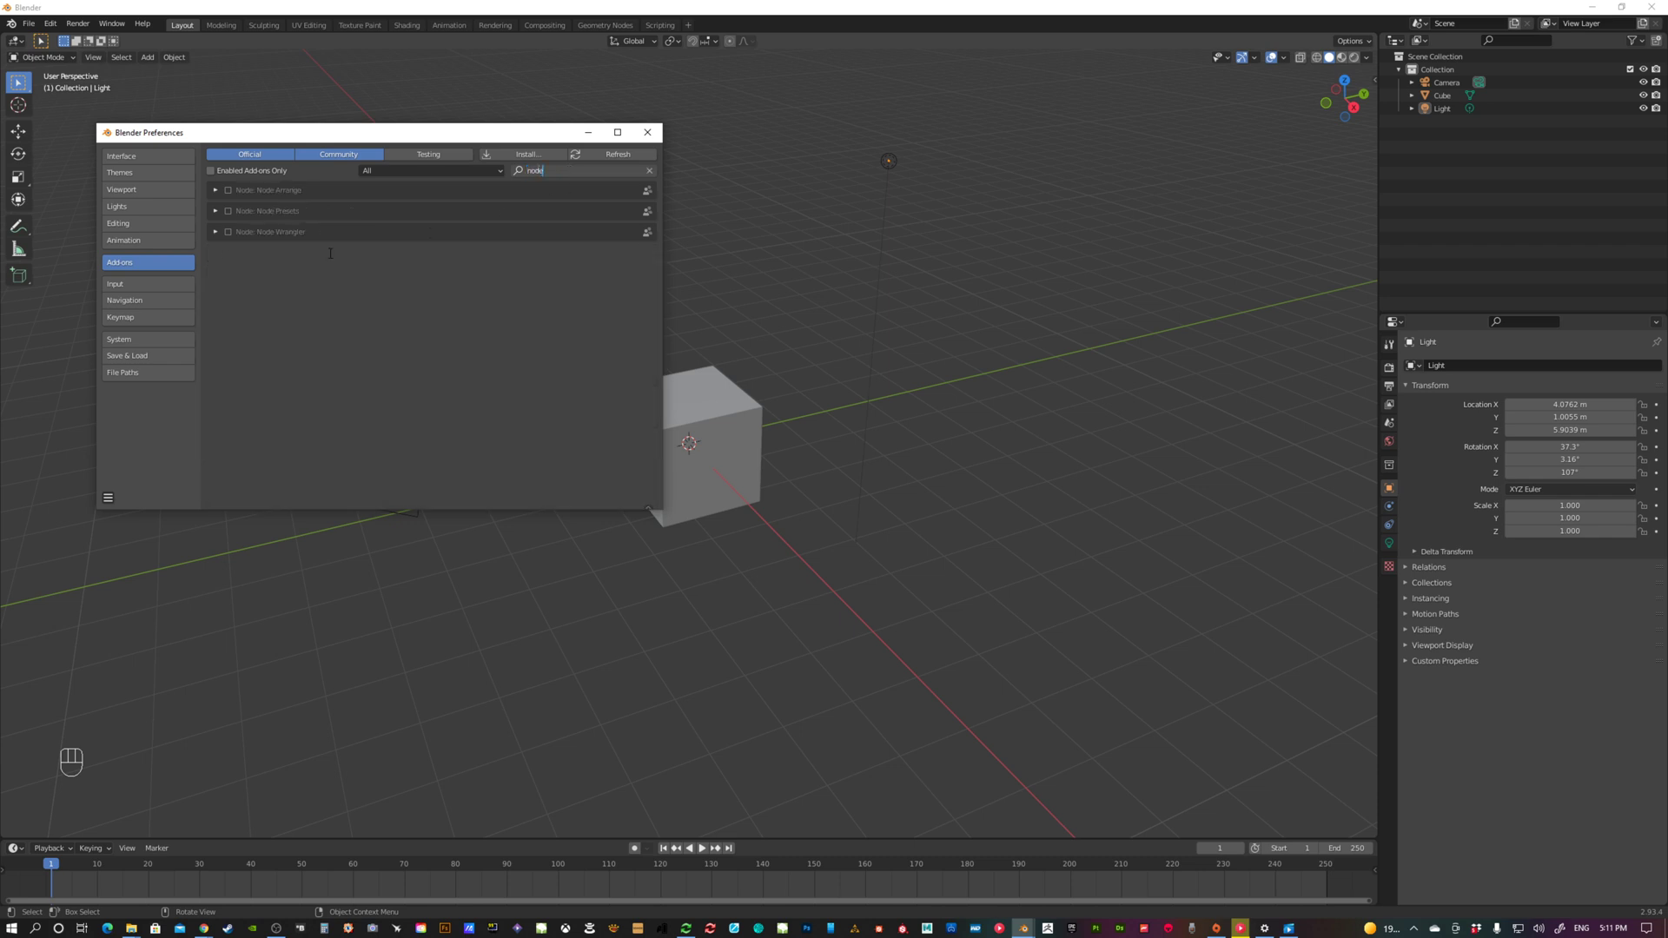
pyautogui.press('Return')
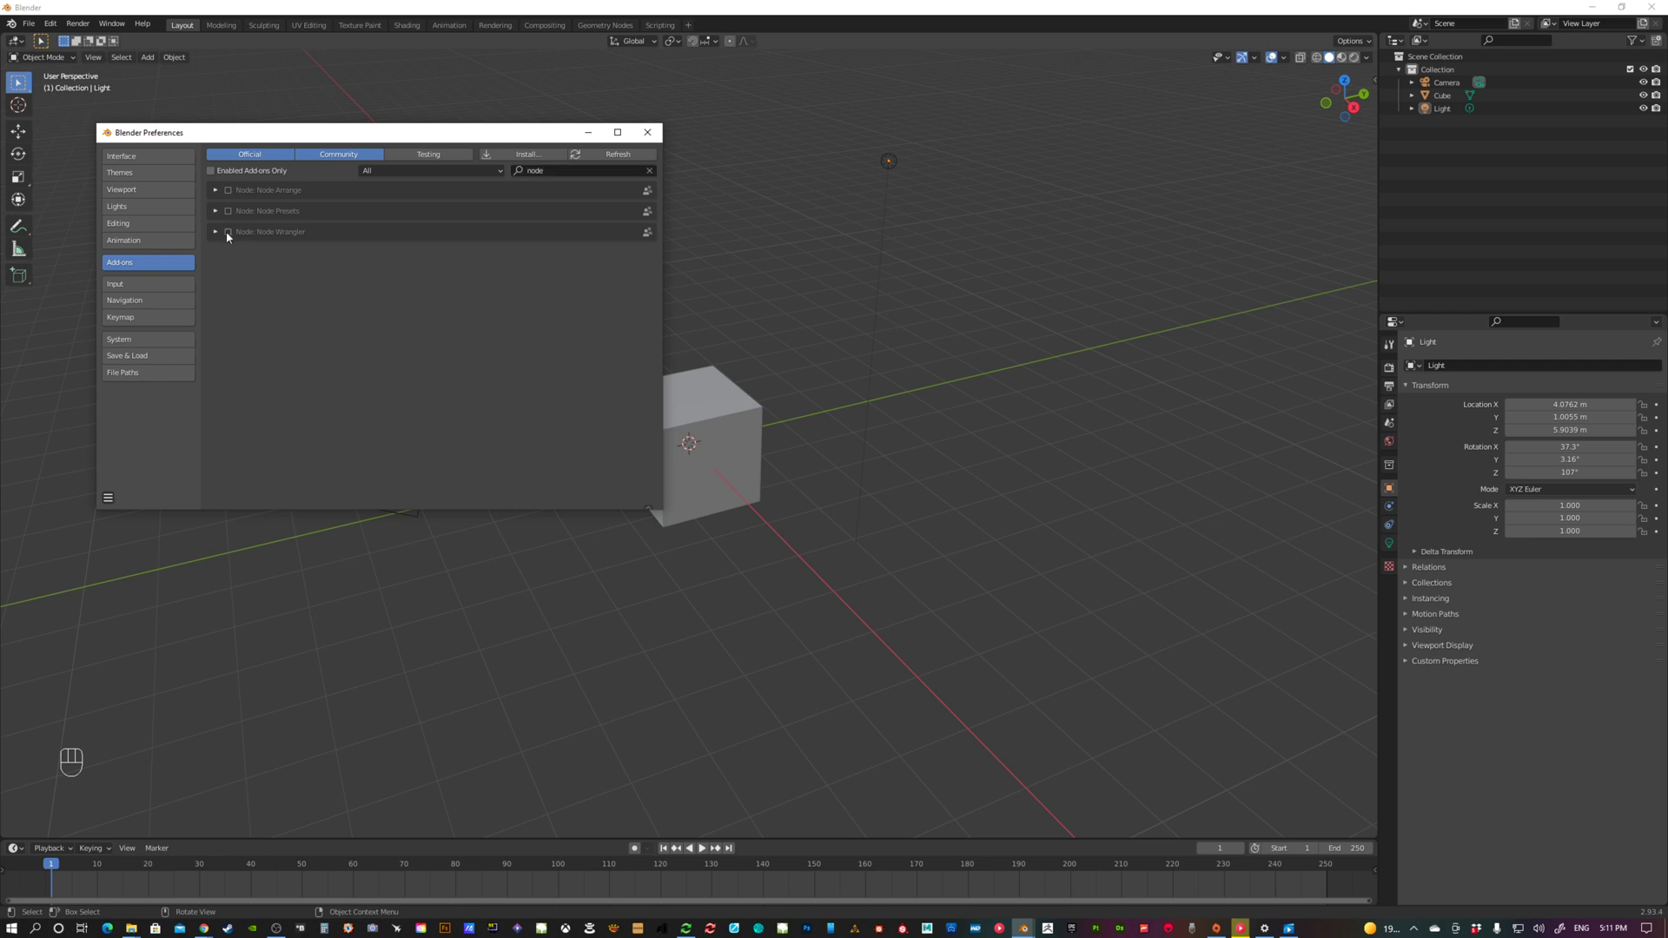
pyautogui.click(227, 235)
pyautogui.moveTo(454, 140)
pyautogui.mouseDown()
pyautogui.moveTo(504, 152)
pyautogui.moveTo(481, 151)
pyautogui.mouseUp()
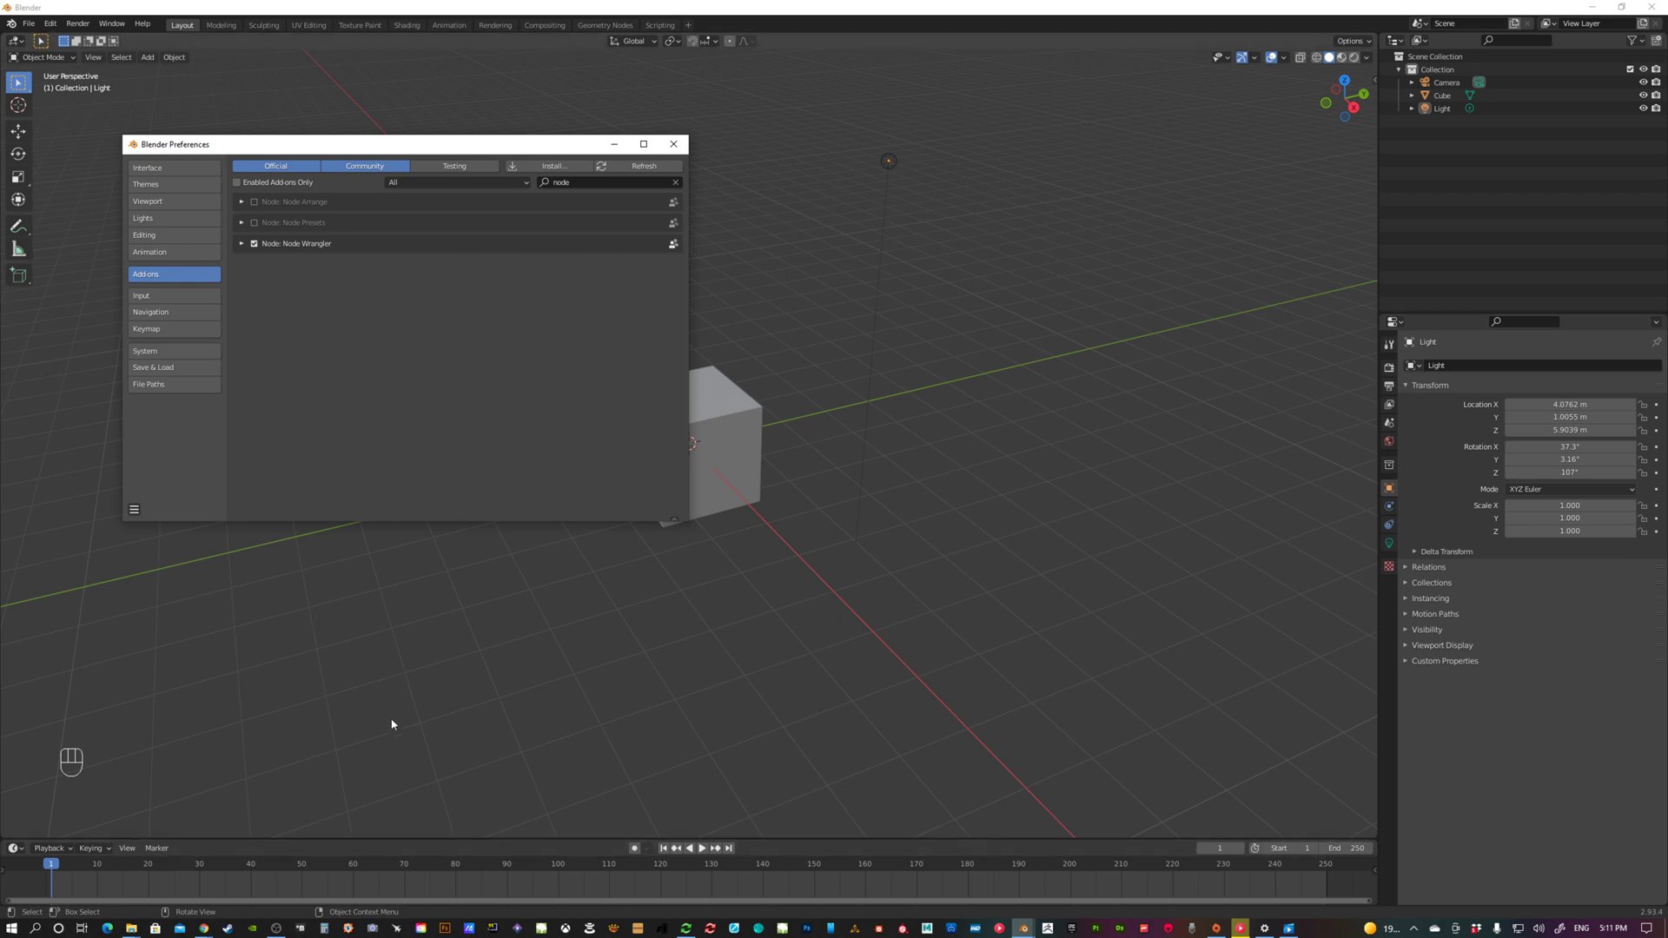
# Step: Try Simple Axis as the 3D Viewport Axis in the Viewport preferences, and set it back to Interactive Navigation
pyautogui.click(147, 203)
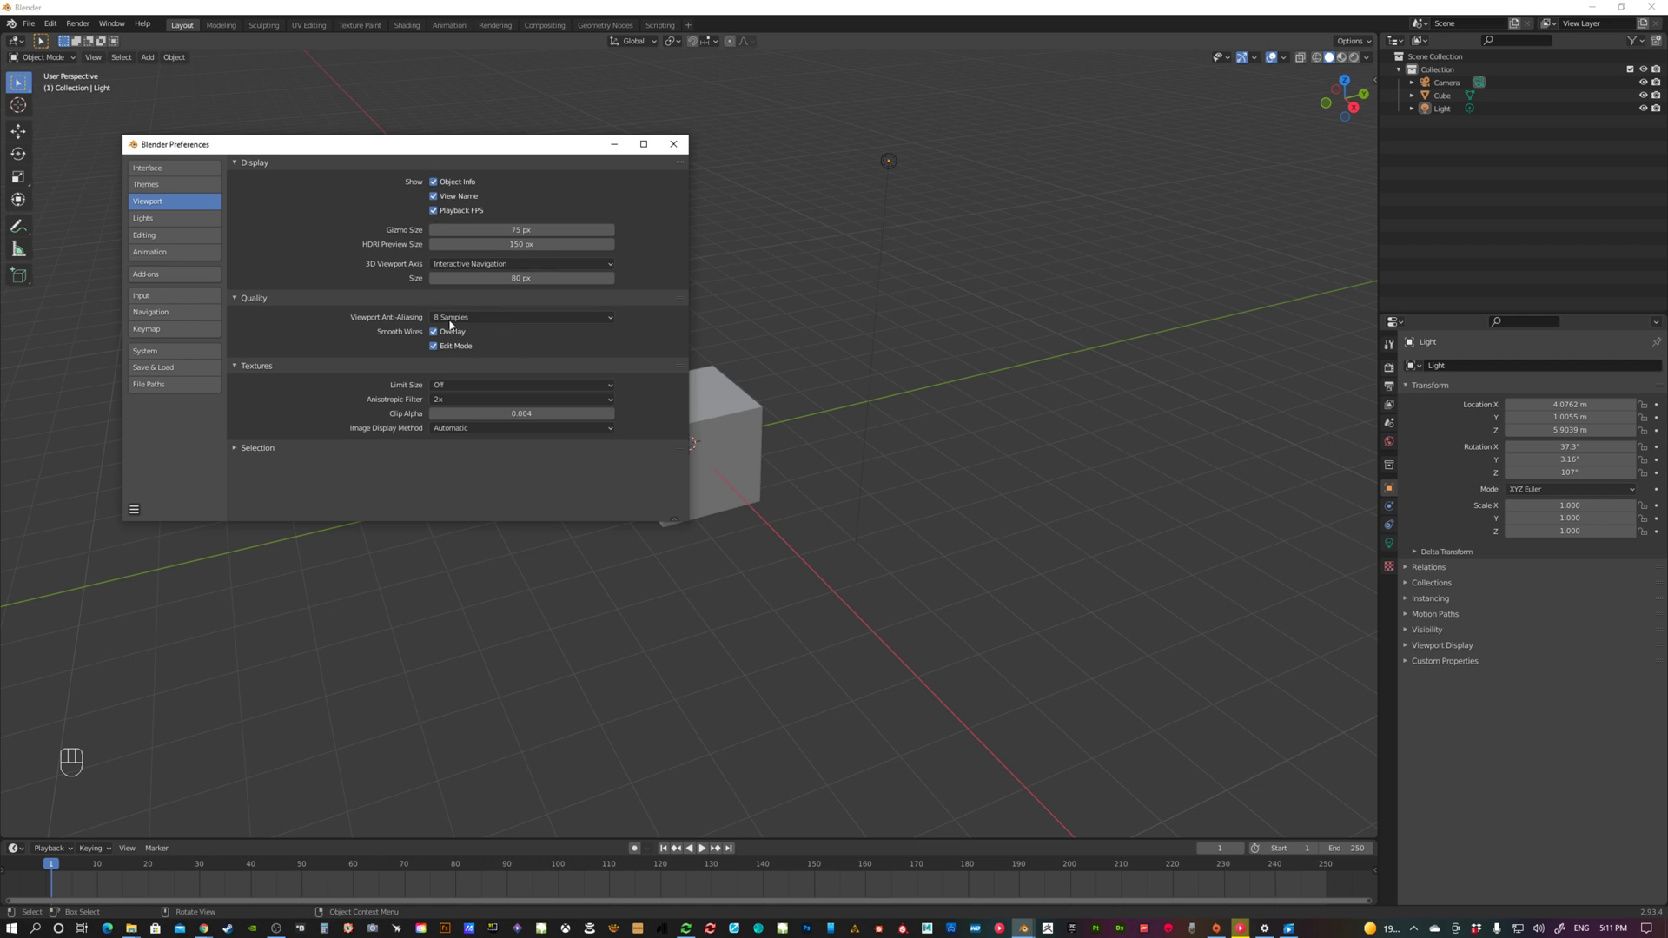
pyautogui.click(482, 265)
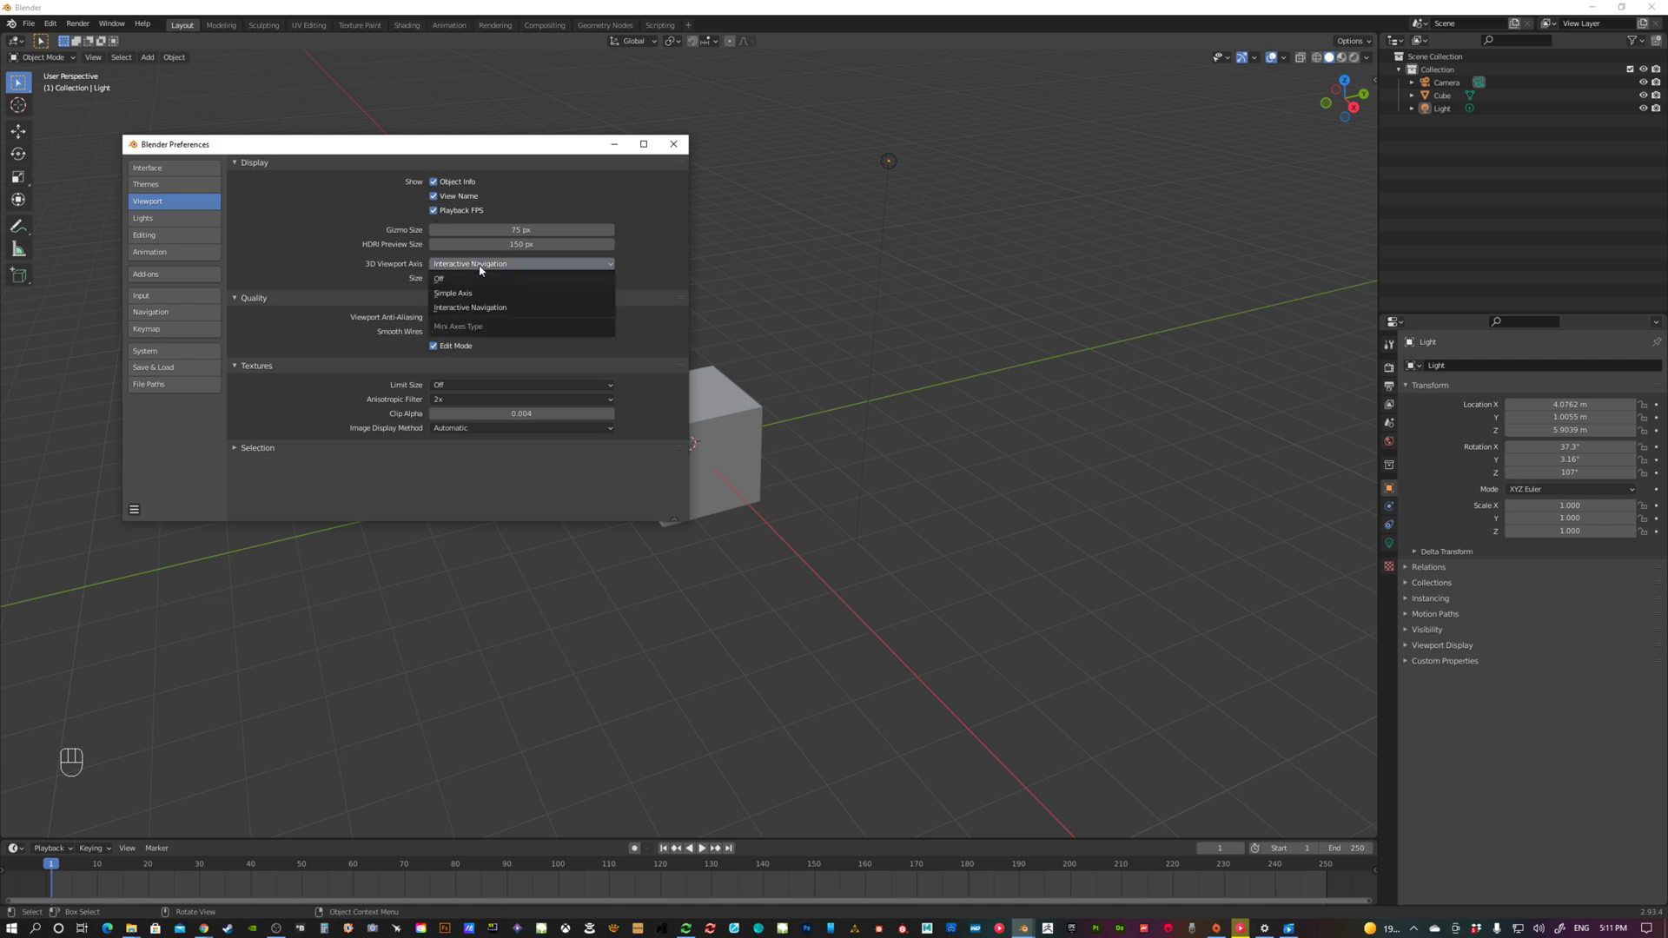
pyautogui.click(453, 293)
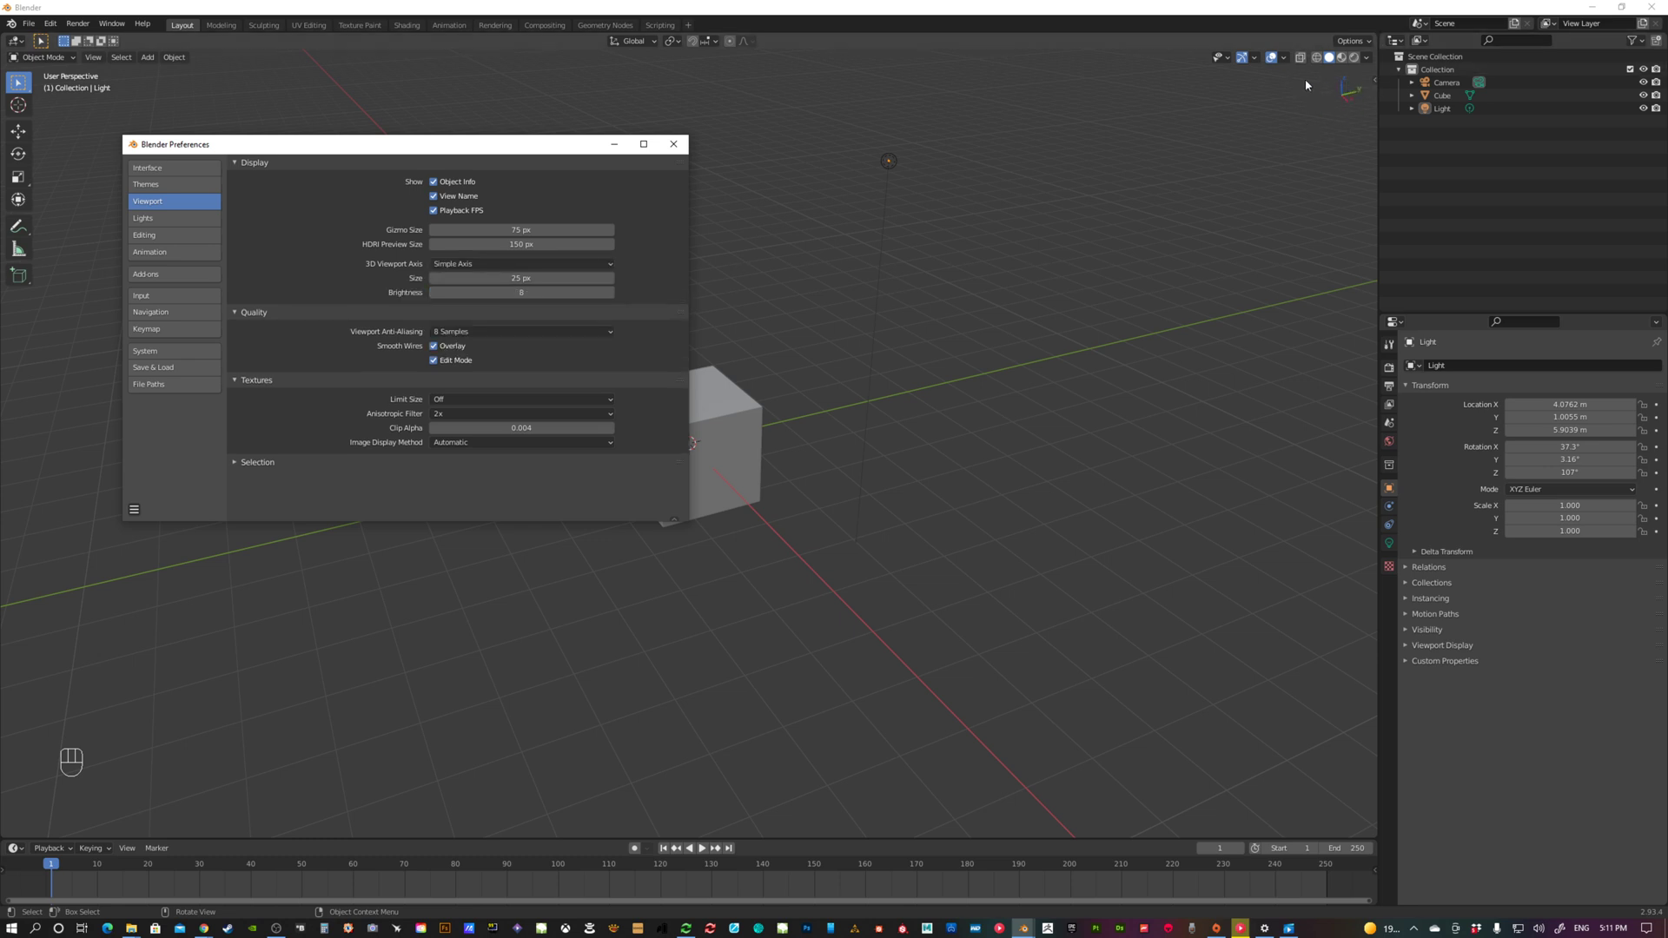
pyautogui.click(458, 265)
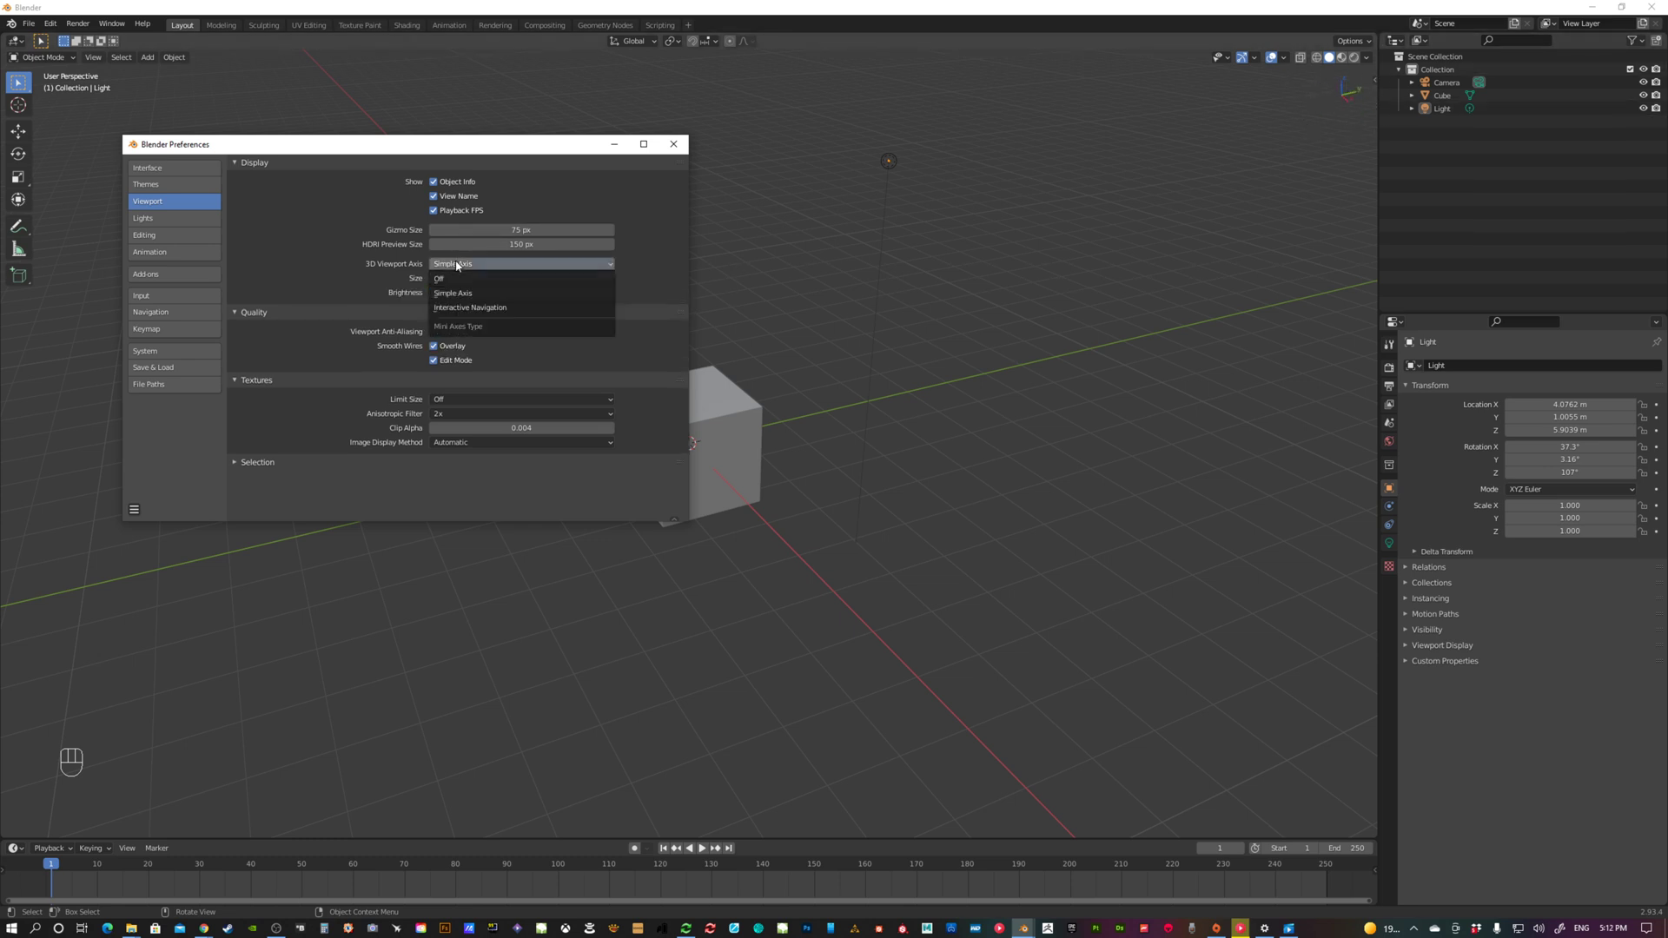
pyautogui.click(452, 312)
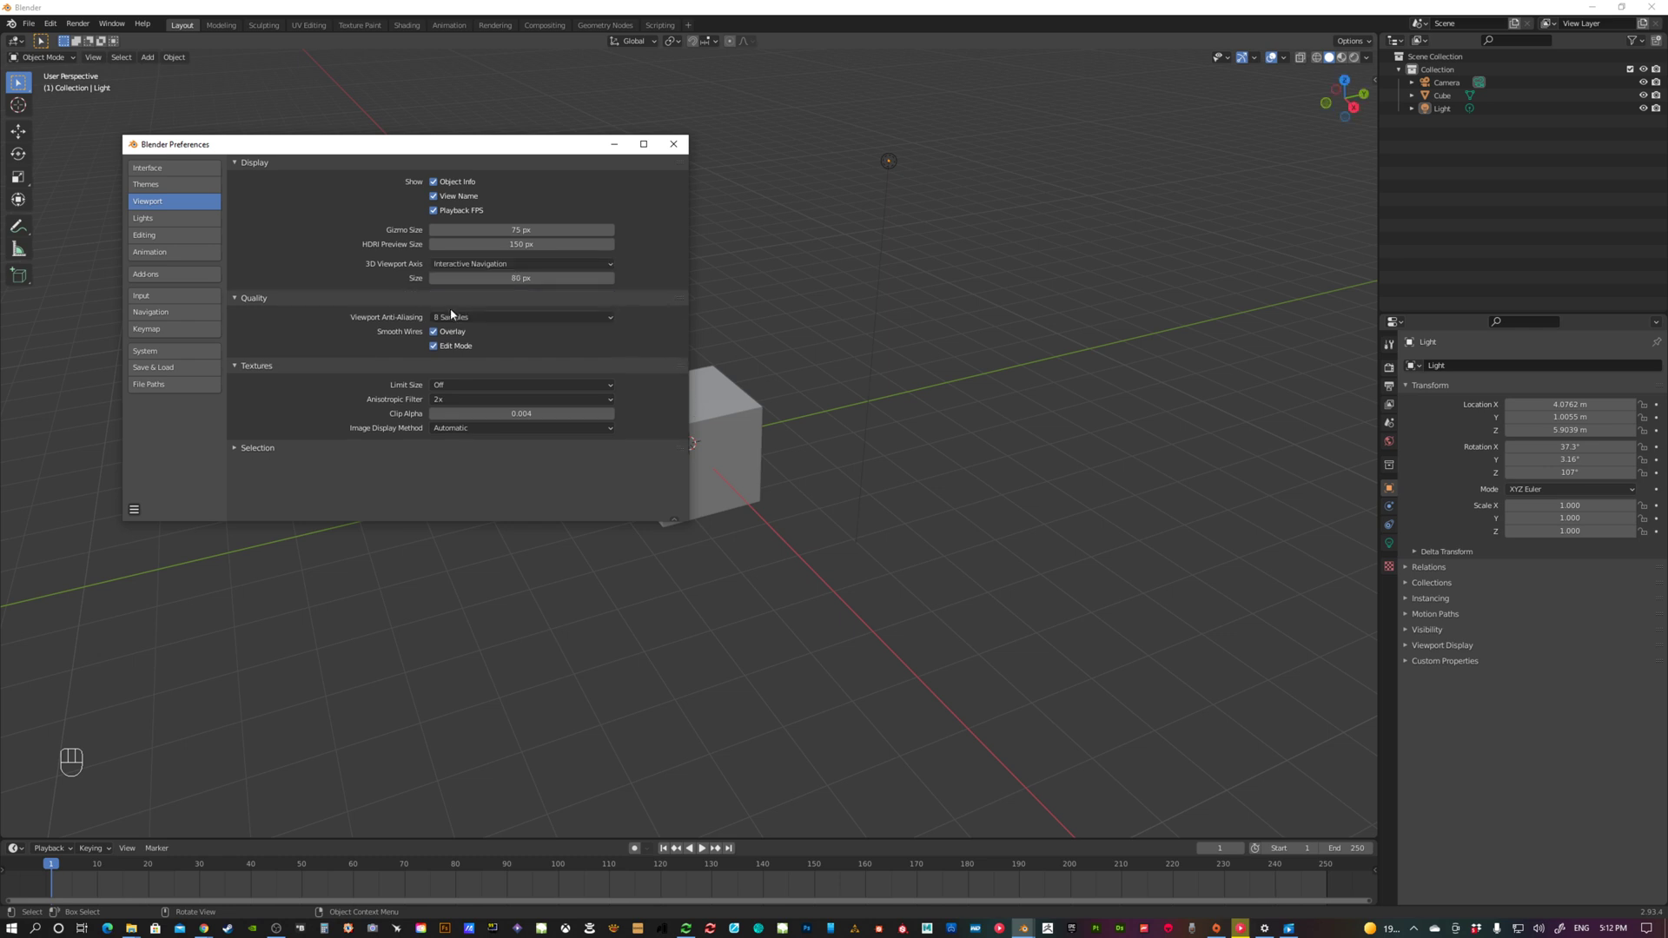
# Step: Use the navigation gizmo to view the scene from the right and the top, and return to a perspective view
pyautogui.moveTo(1344, 97); pyautogui.dragTo(1169, 122)
pyautogui.click(1354, 113)
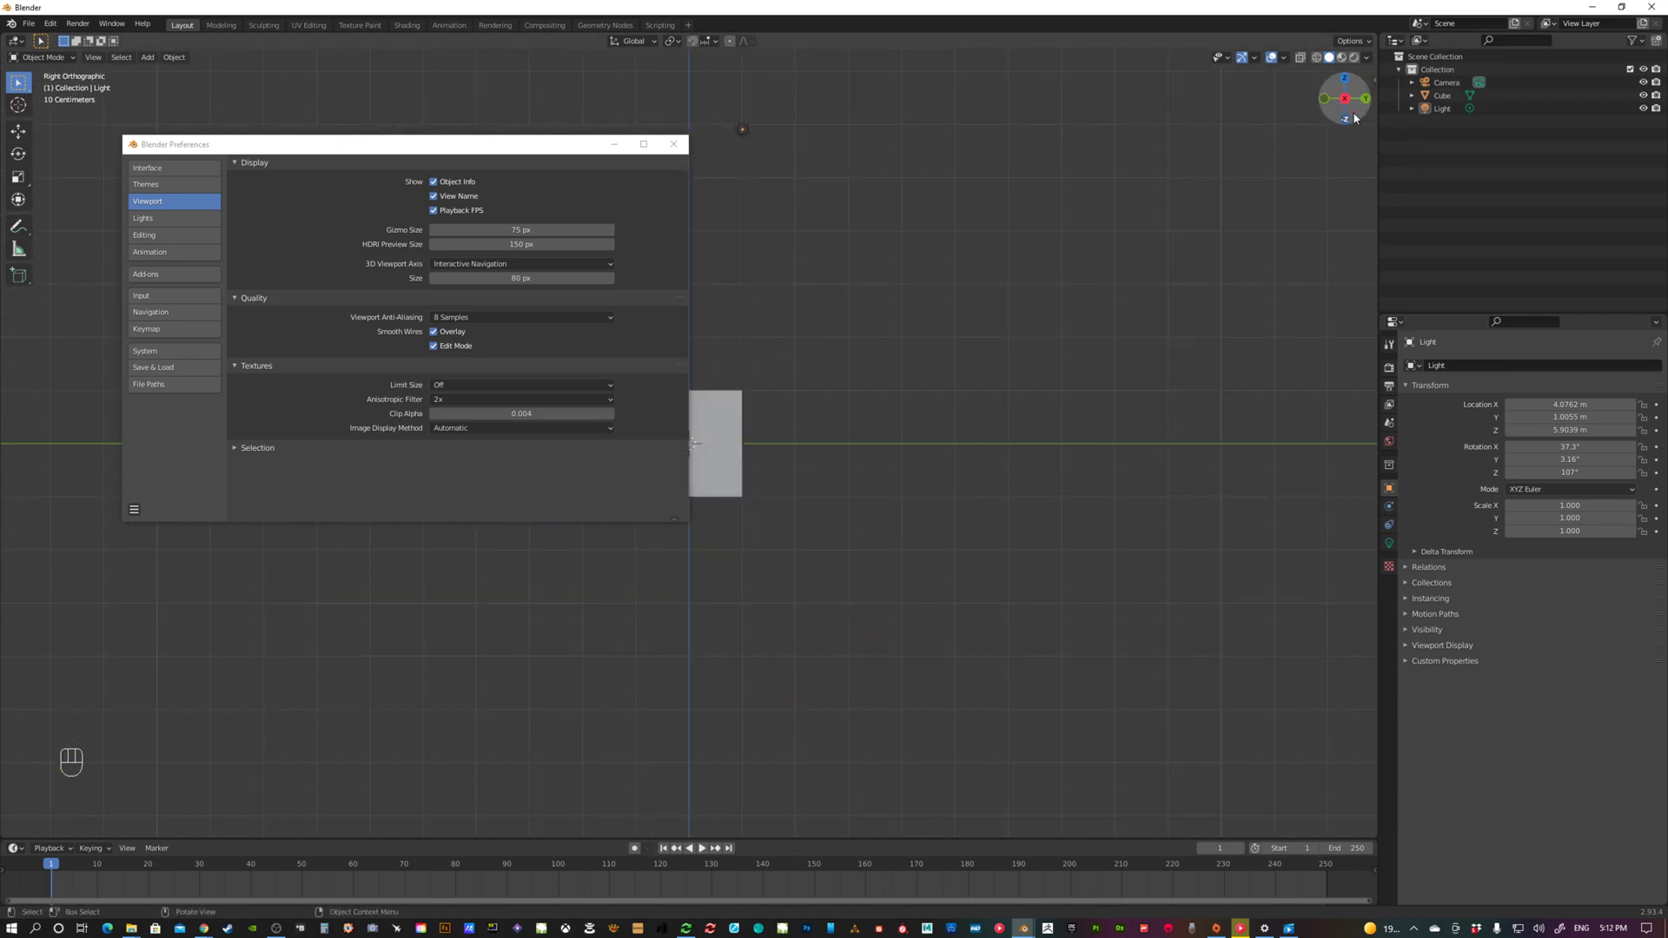
pyautogui.click(1344, 79)
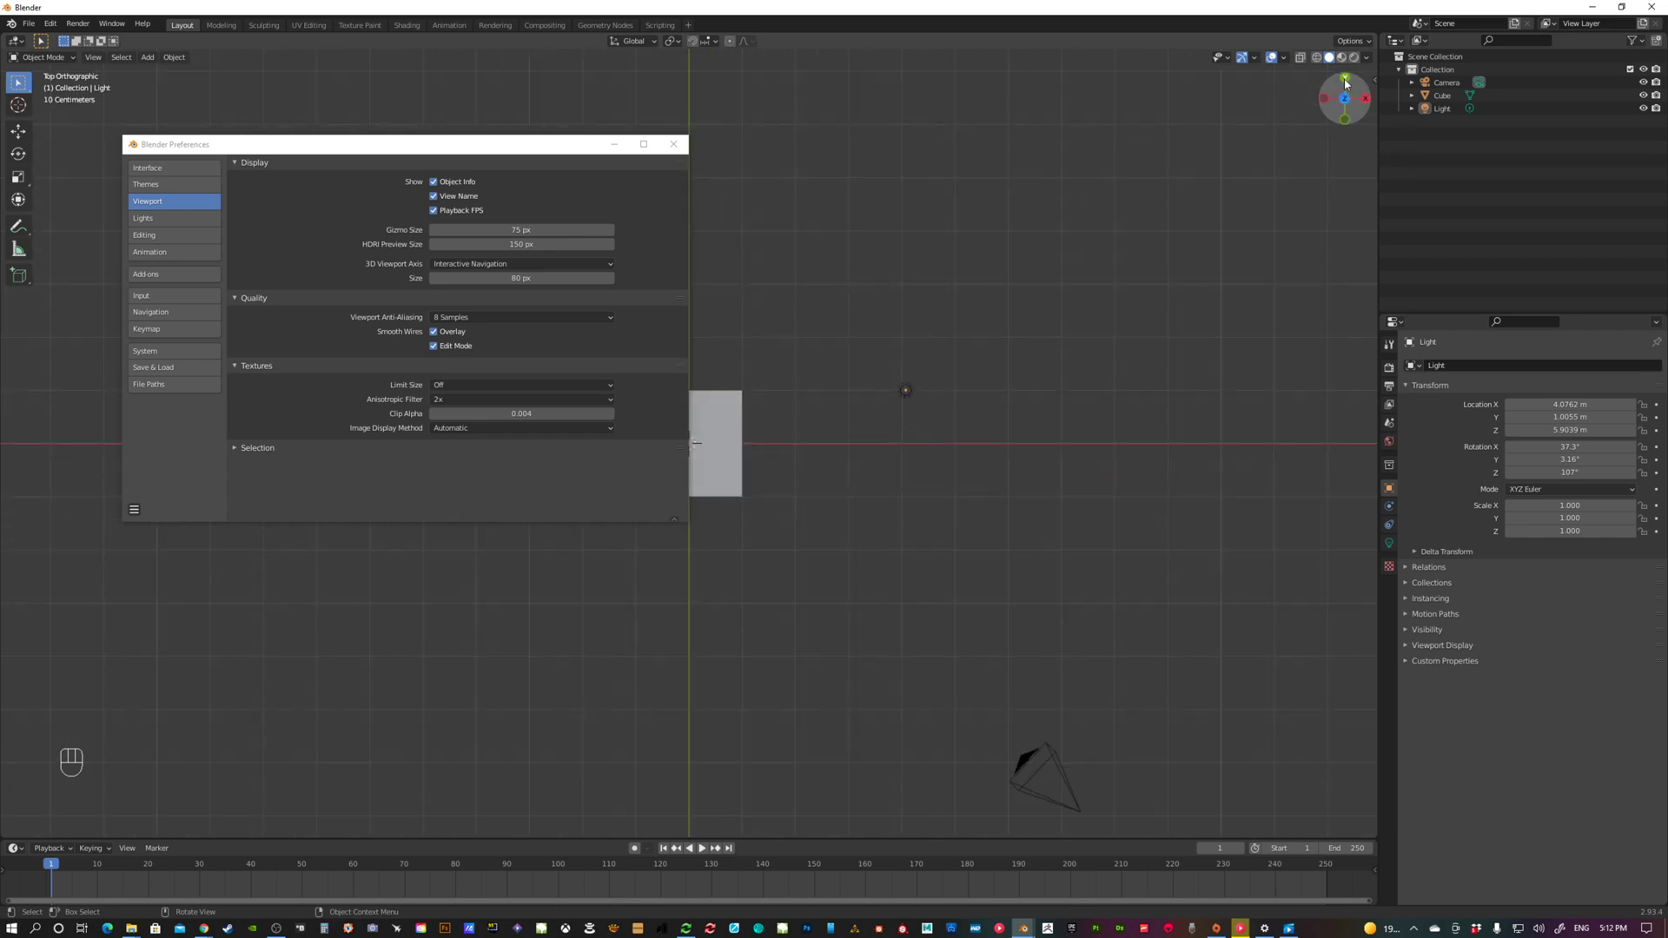
pyautogui.moveTo(1342, 87); pyautogui.dragTo(904, 534)
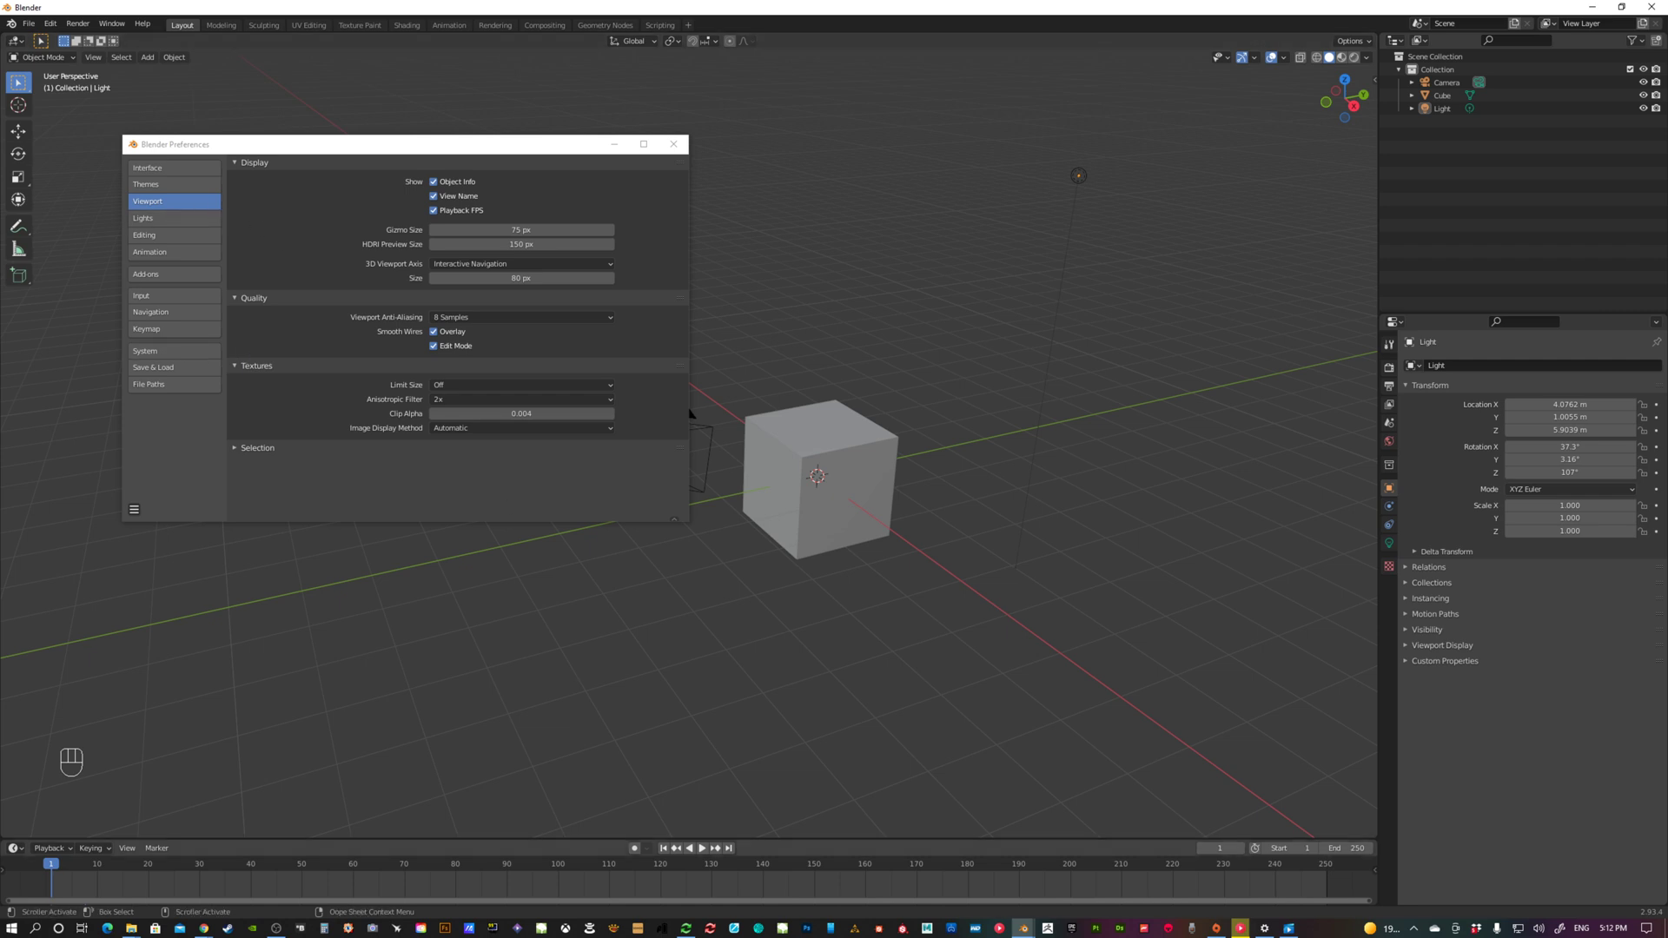
# Step: Enable Orbit Around Selection, Auto Depth and Zoom to Mouse Position in the Navigation preferences
pyautogui.click(276, 929)
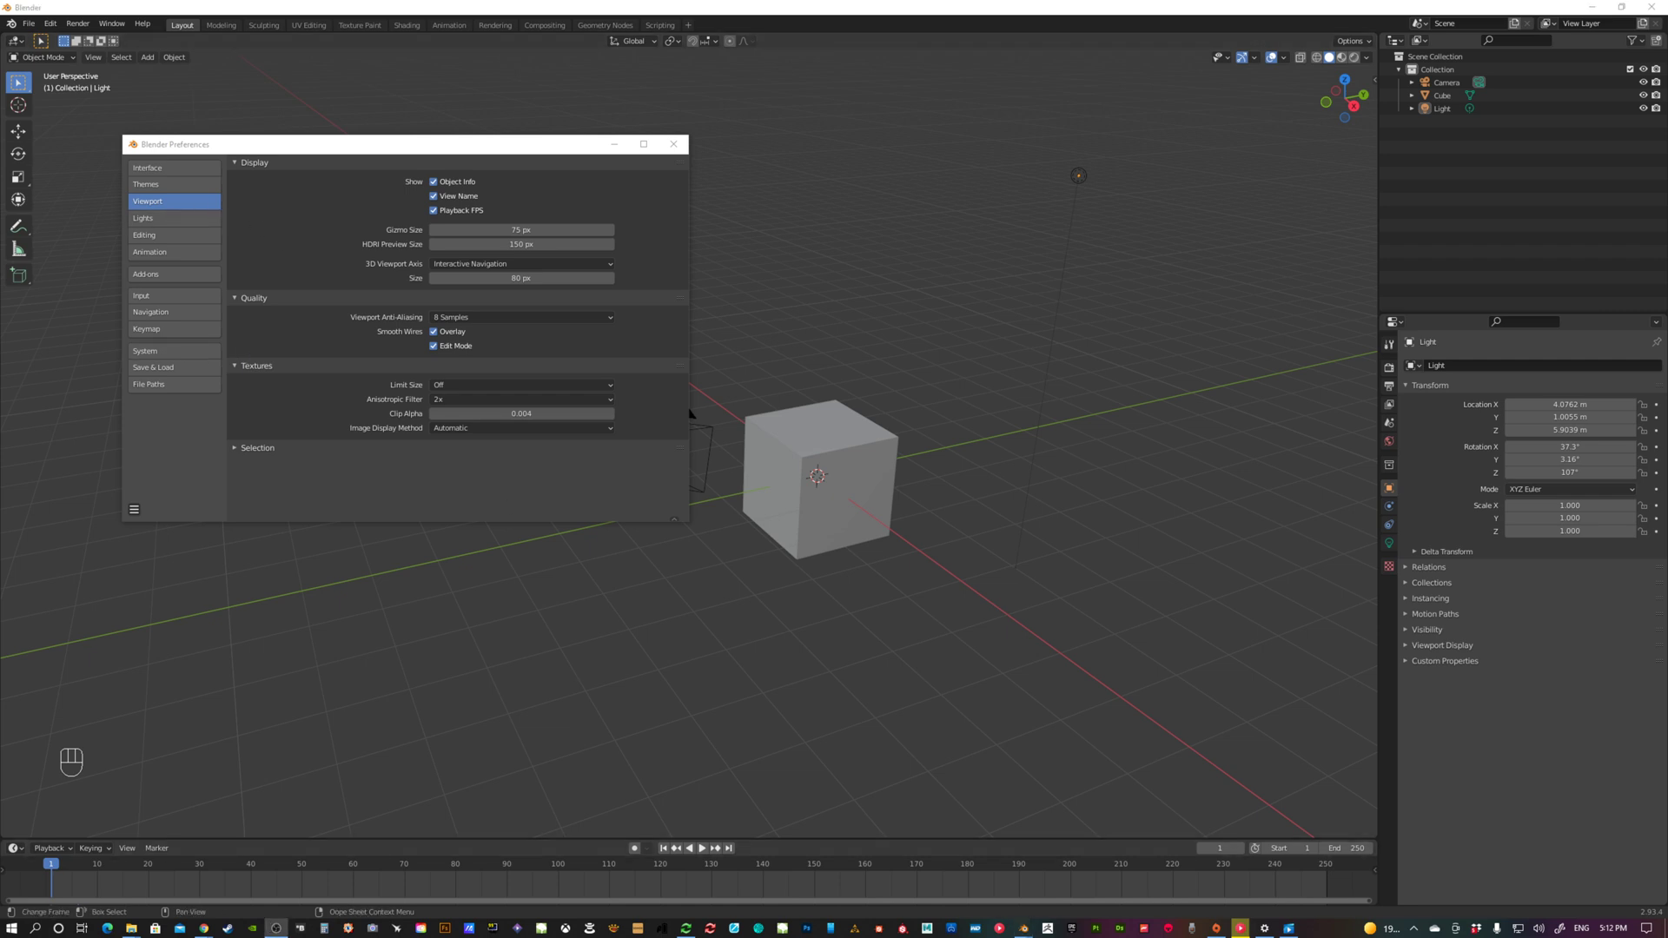
pyautogui.click(152, 315)
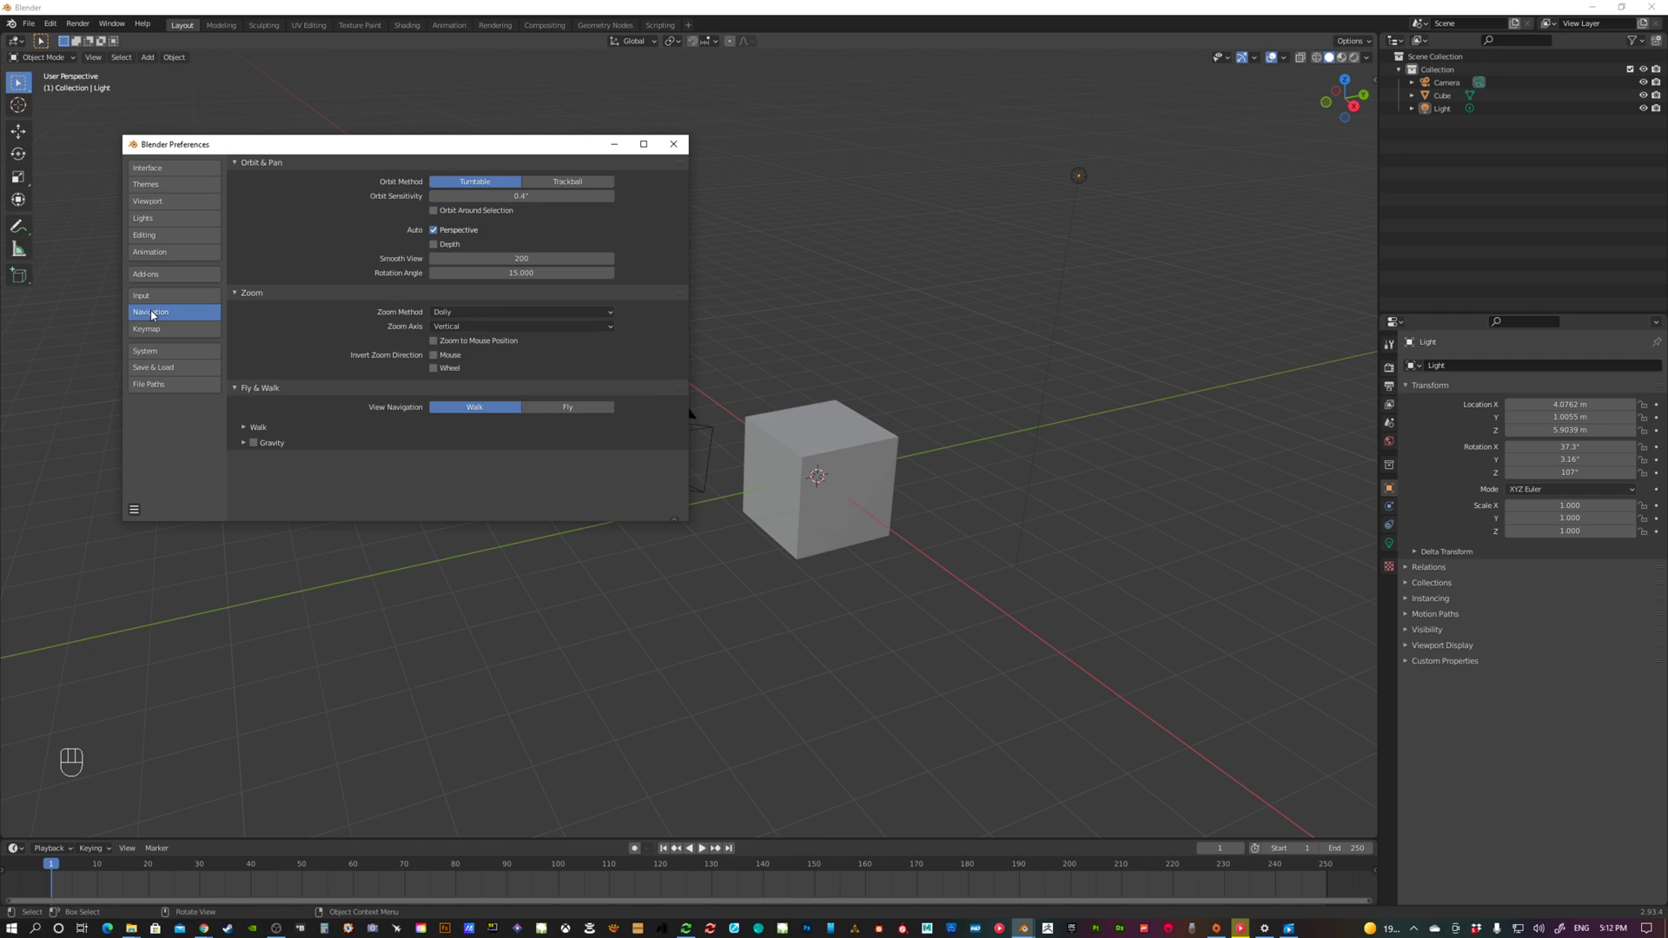
pyautogui.click(434, 245)
pyautogui.click(434, 245)
pyautogui.click(433, 245)
pyautogui.click(435, 211)
# Step: Test Zoom to Mouse Position by zooming in and out at an empty area and at the cube
pyautogui.scroll(5, 1193, 210)
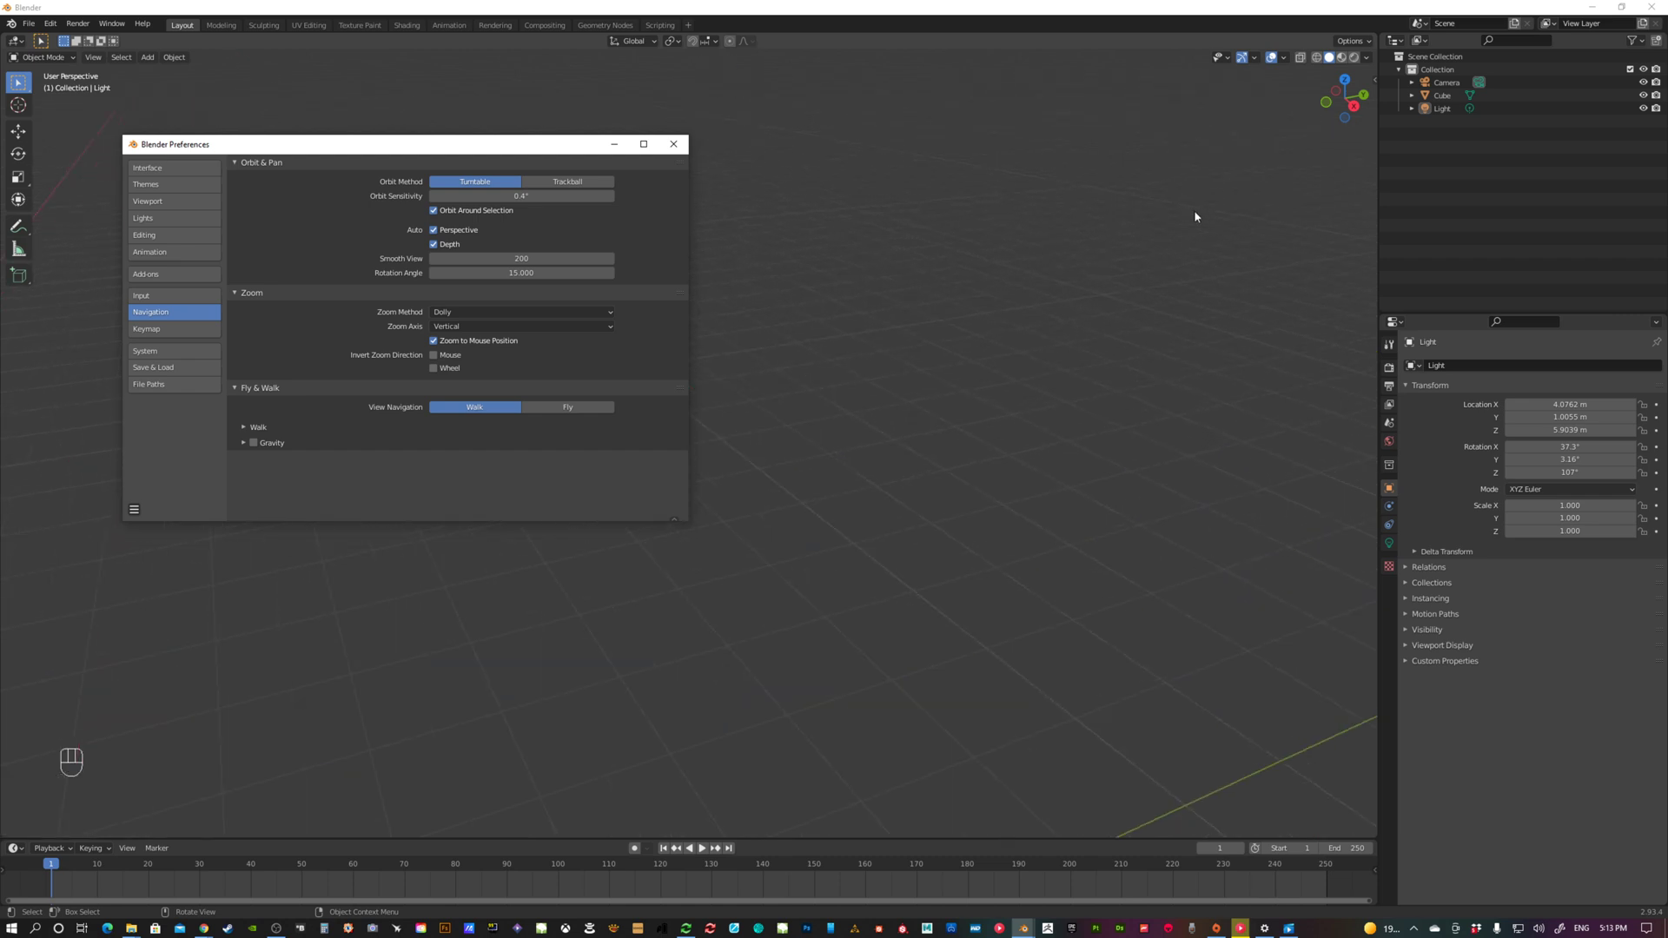
pyautogui.scroll(-5, 1194, 210)
pyautogui.scroll(4, 802, 486)
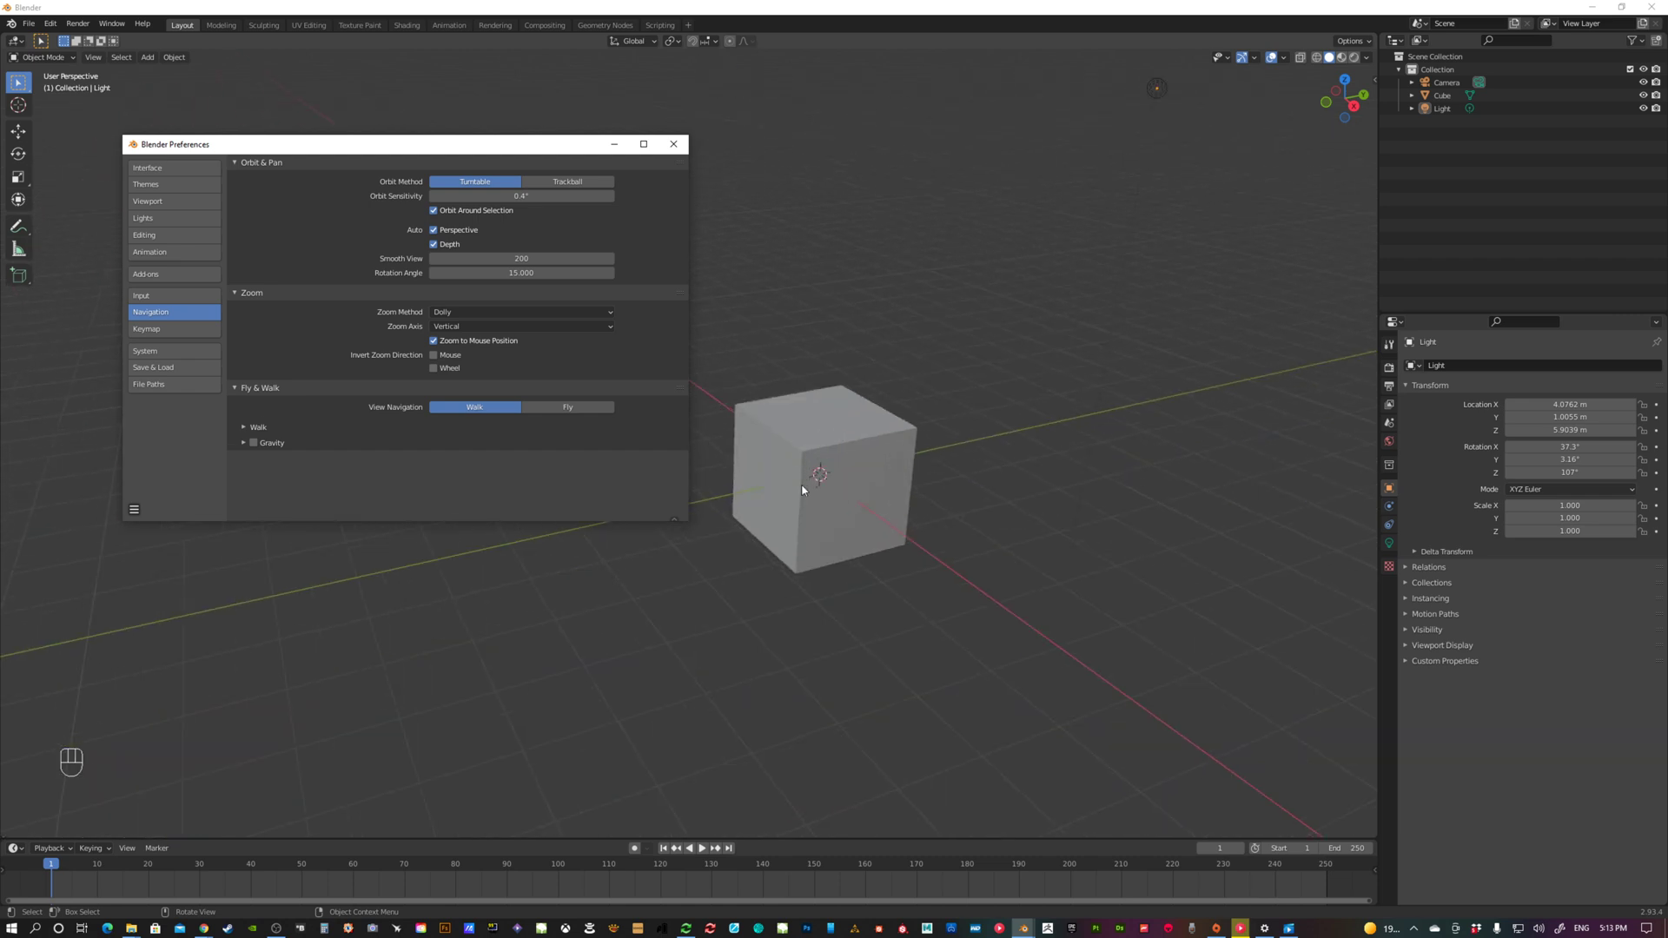
pyautogui.scroll(-3, 802, 489)
pyautogui.scroll(-1, 802, 489)
# Step: Disable Zoom to Mouse Position, compare how zooming behaves in the viewport, and enable the option again
pyautogui.click(433, 343)
pyautogui.scroll(5, 1280, 236)
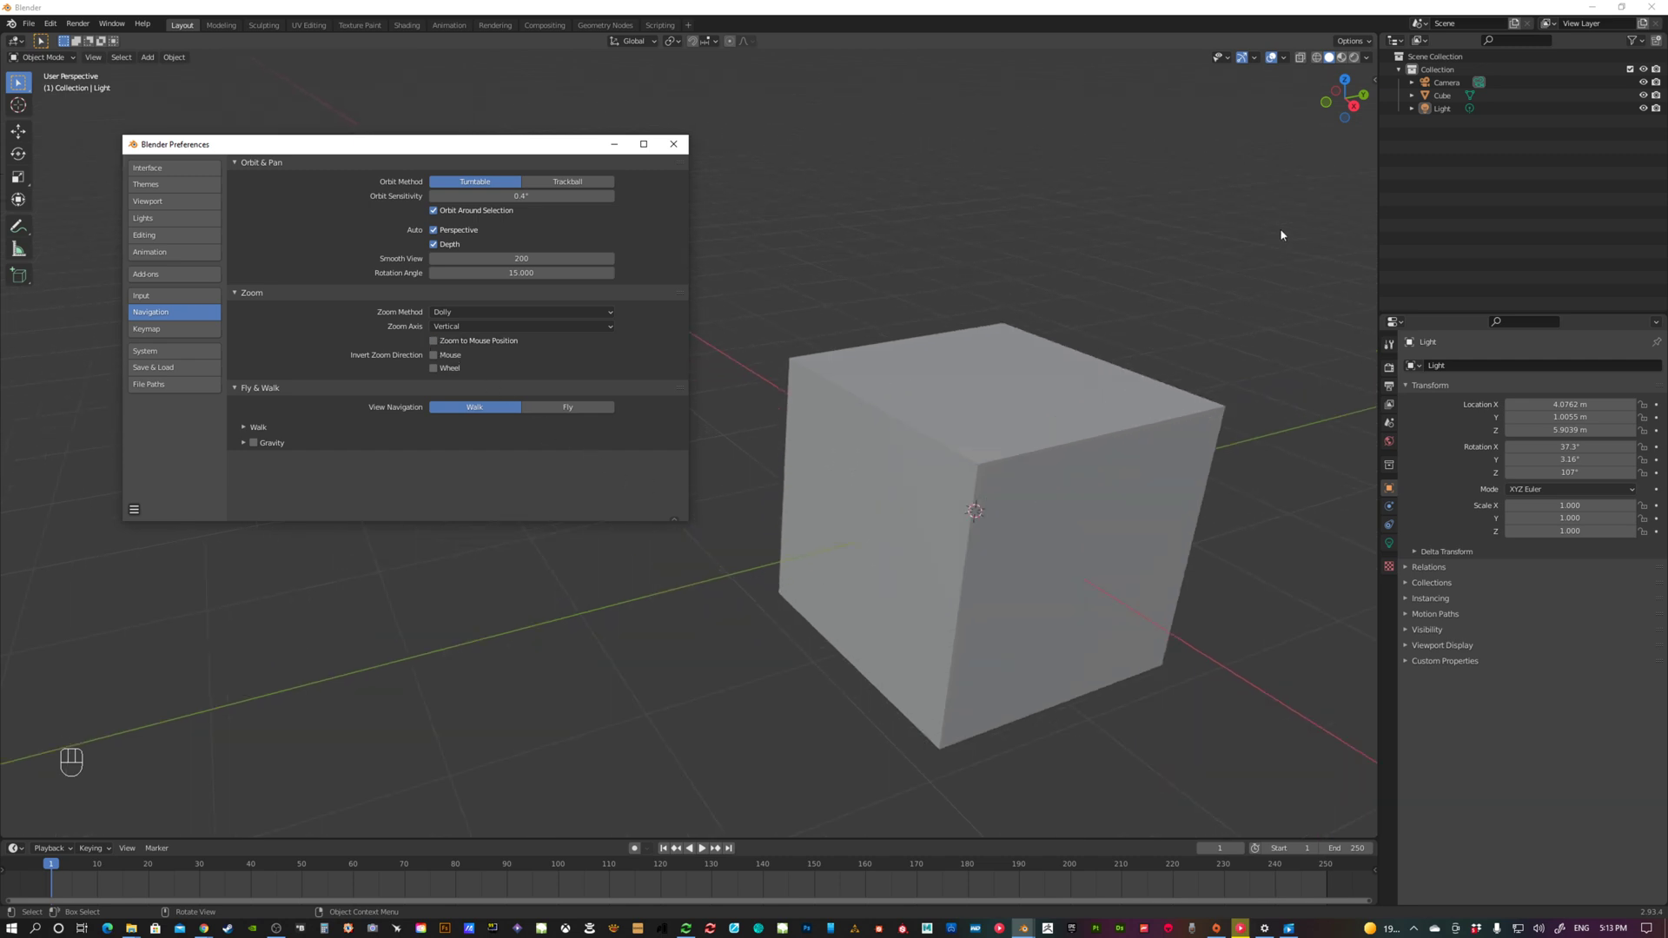
pyautogui.scroll(-5, 1280, 235)
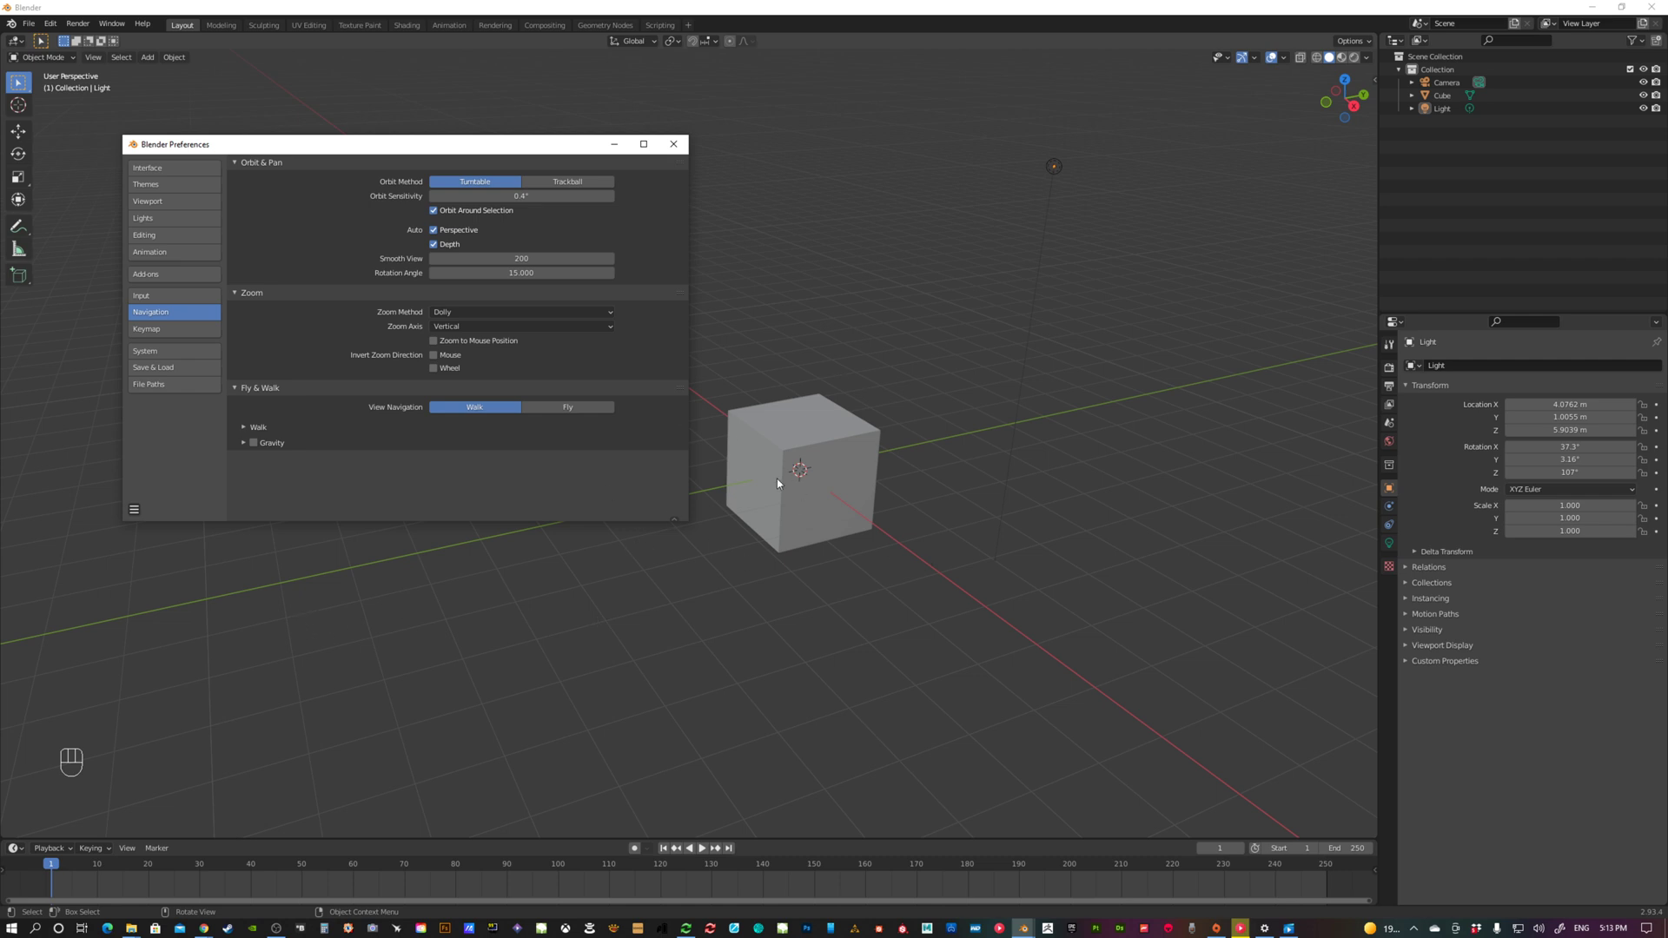
pyautogui.click(433, 341)
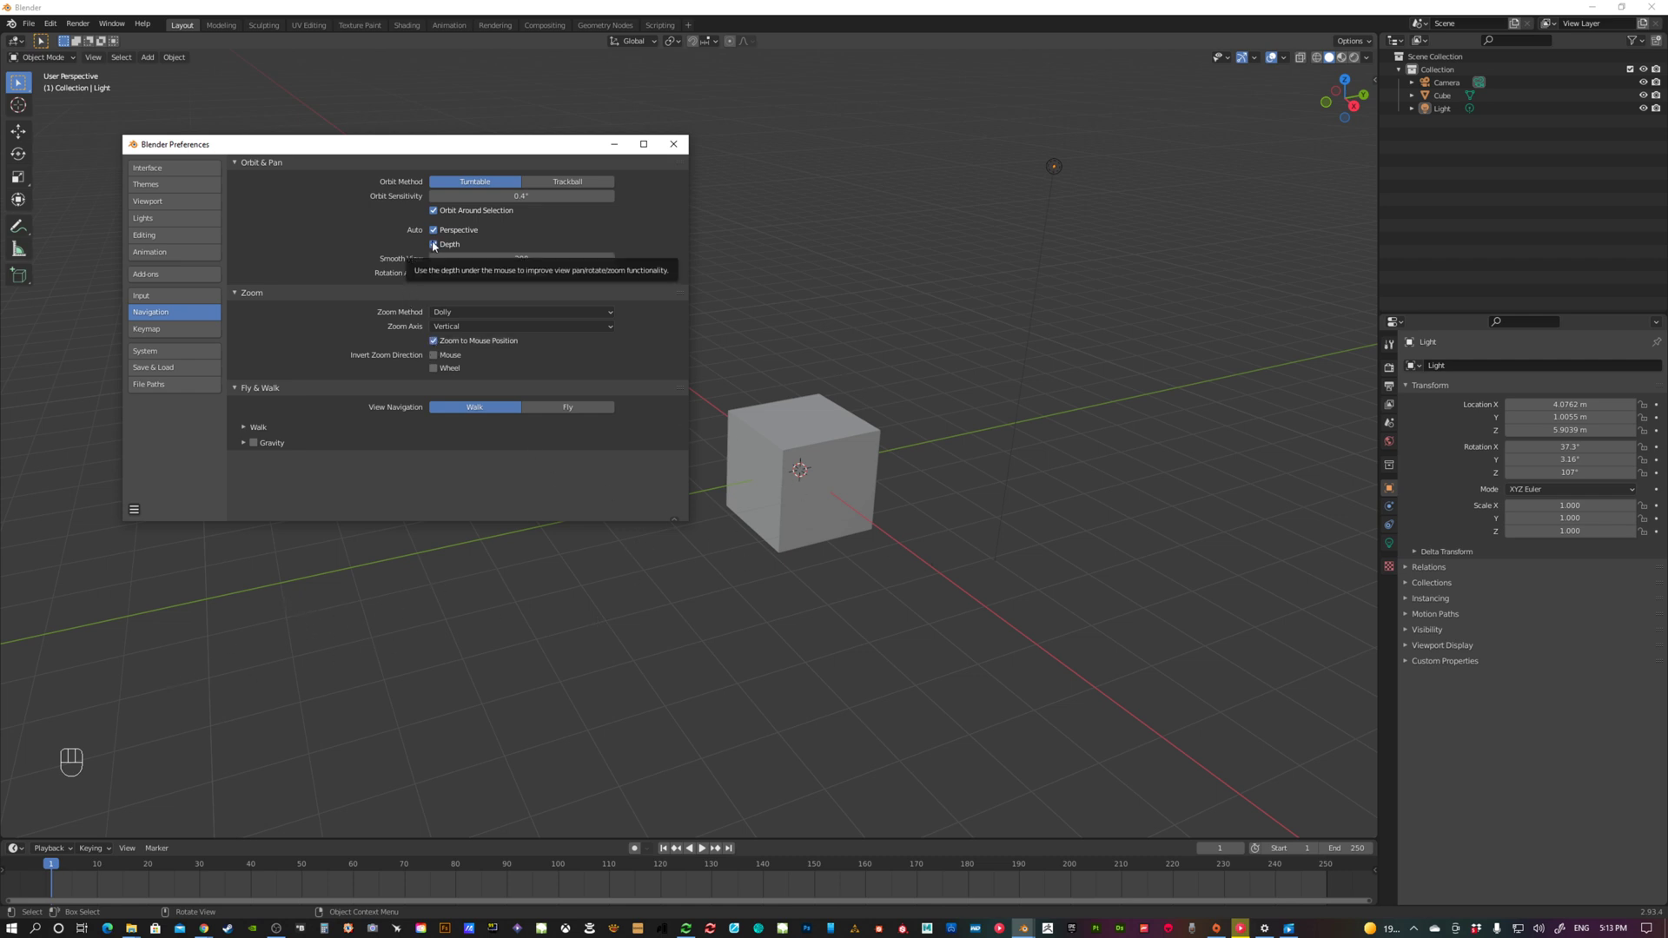
# Step: Compare zooming in close on the cube with Auto Depth off and on, and zoom back out to the whole cube
pyautogui.scroll(8, 826, 510)
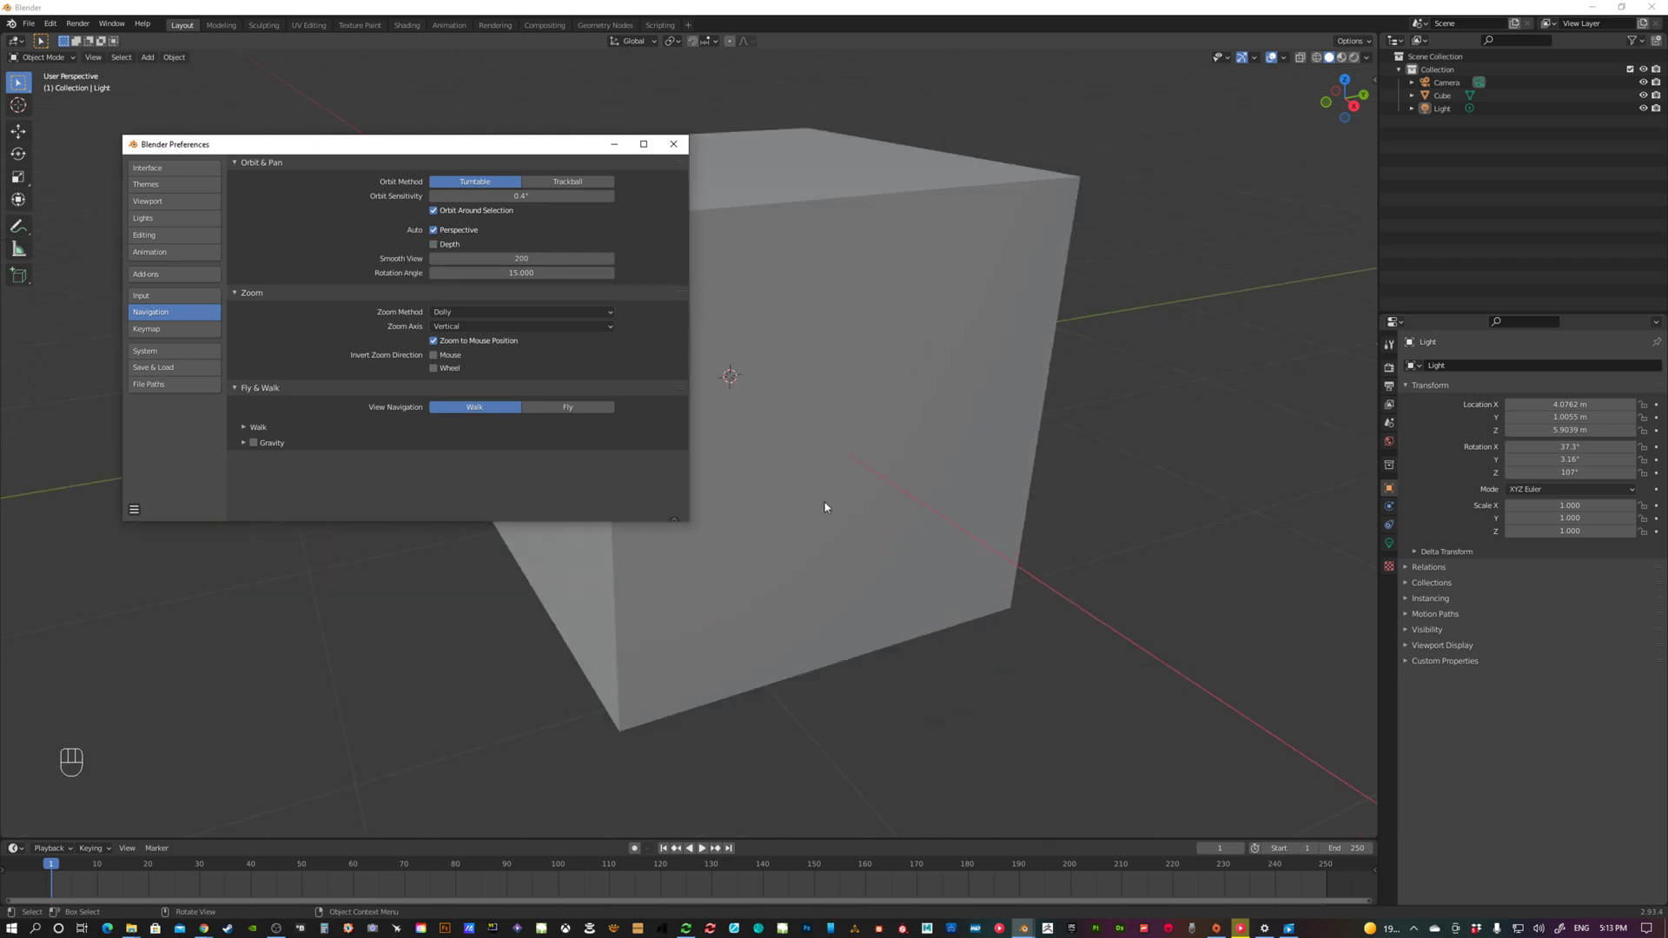
pyautogui.scroll(3, 772, 475)
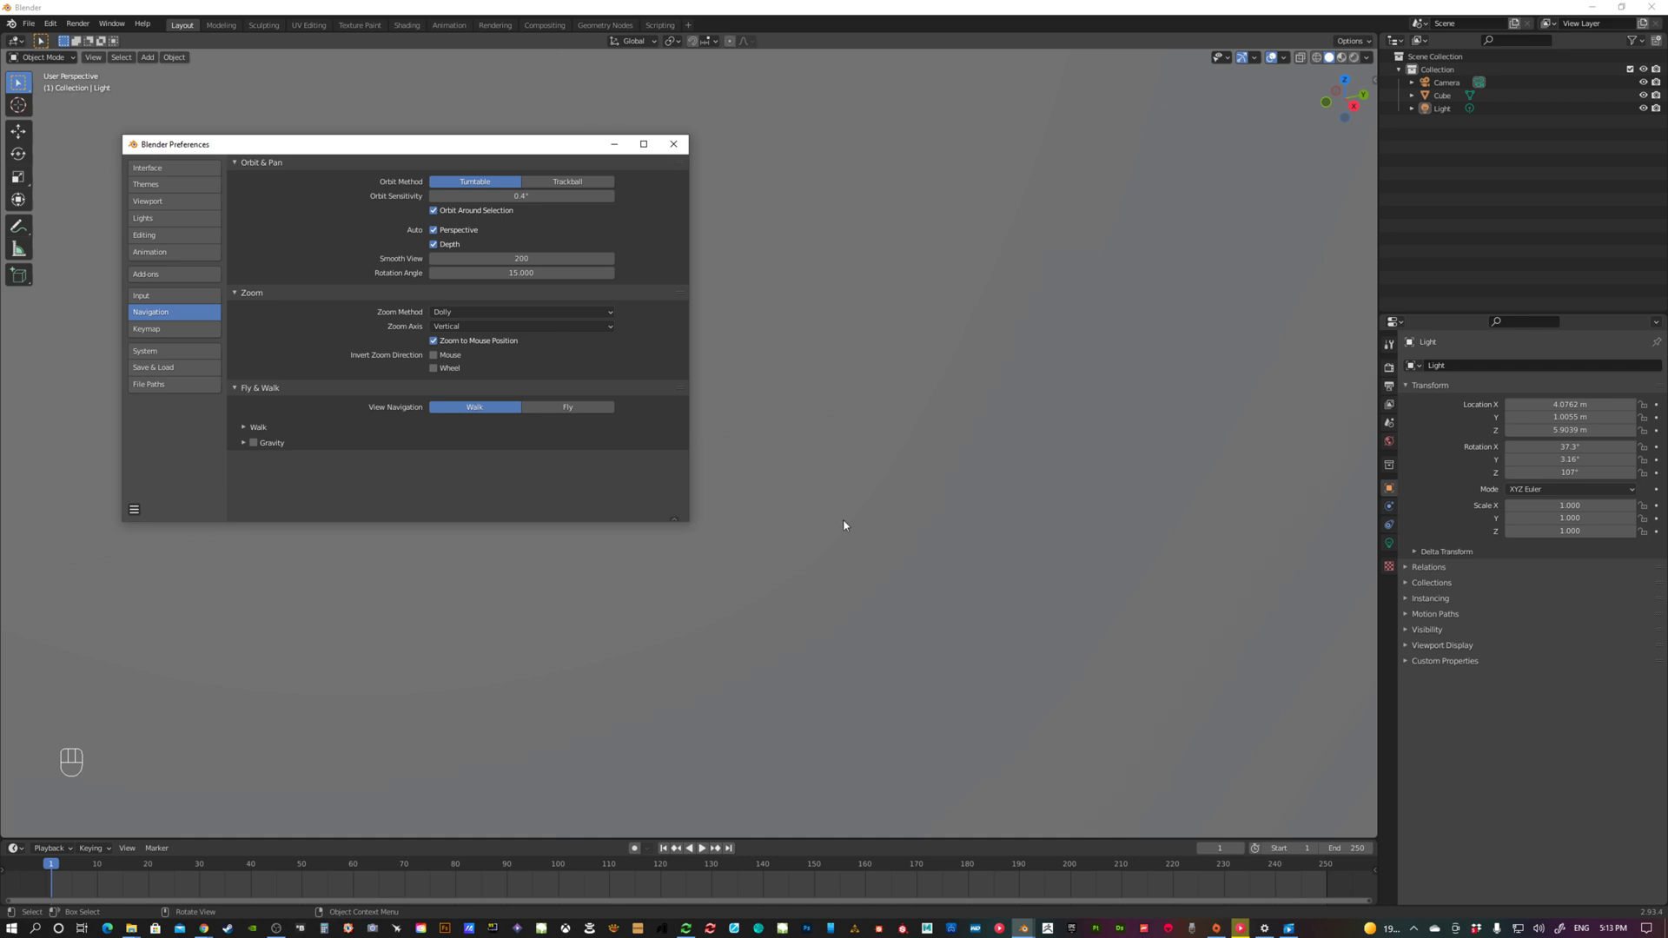
pyautogui.scroll(-2, 843, 524)
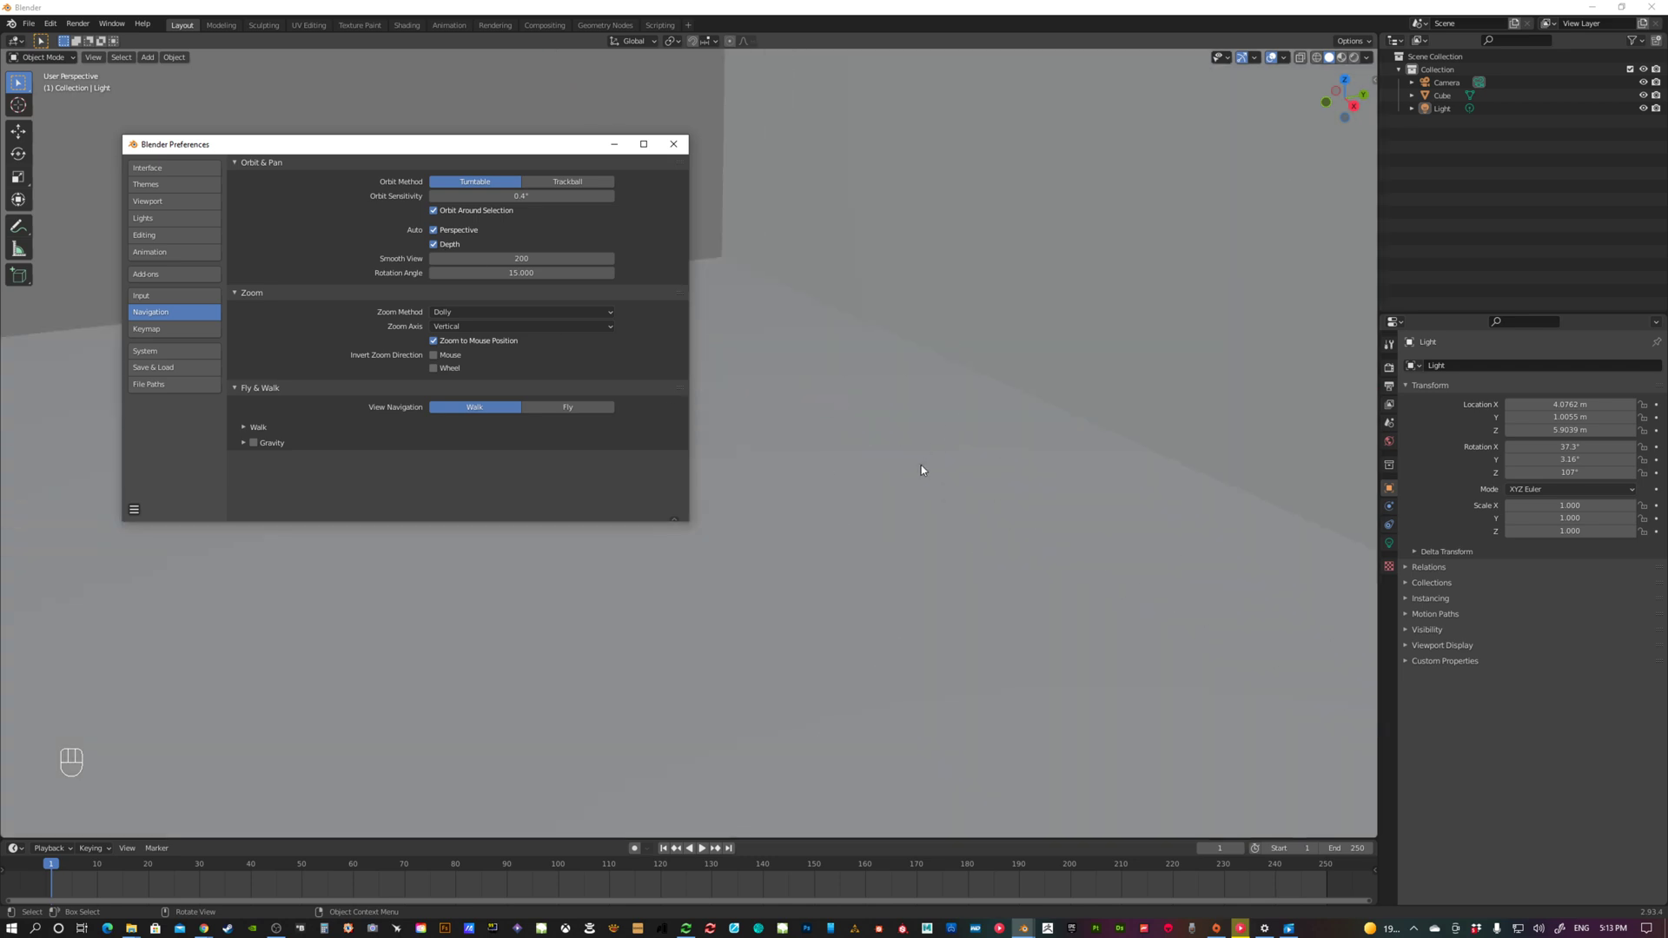
pyautogui.scroll(-1, 921, 470)
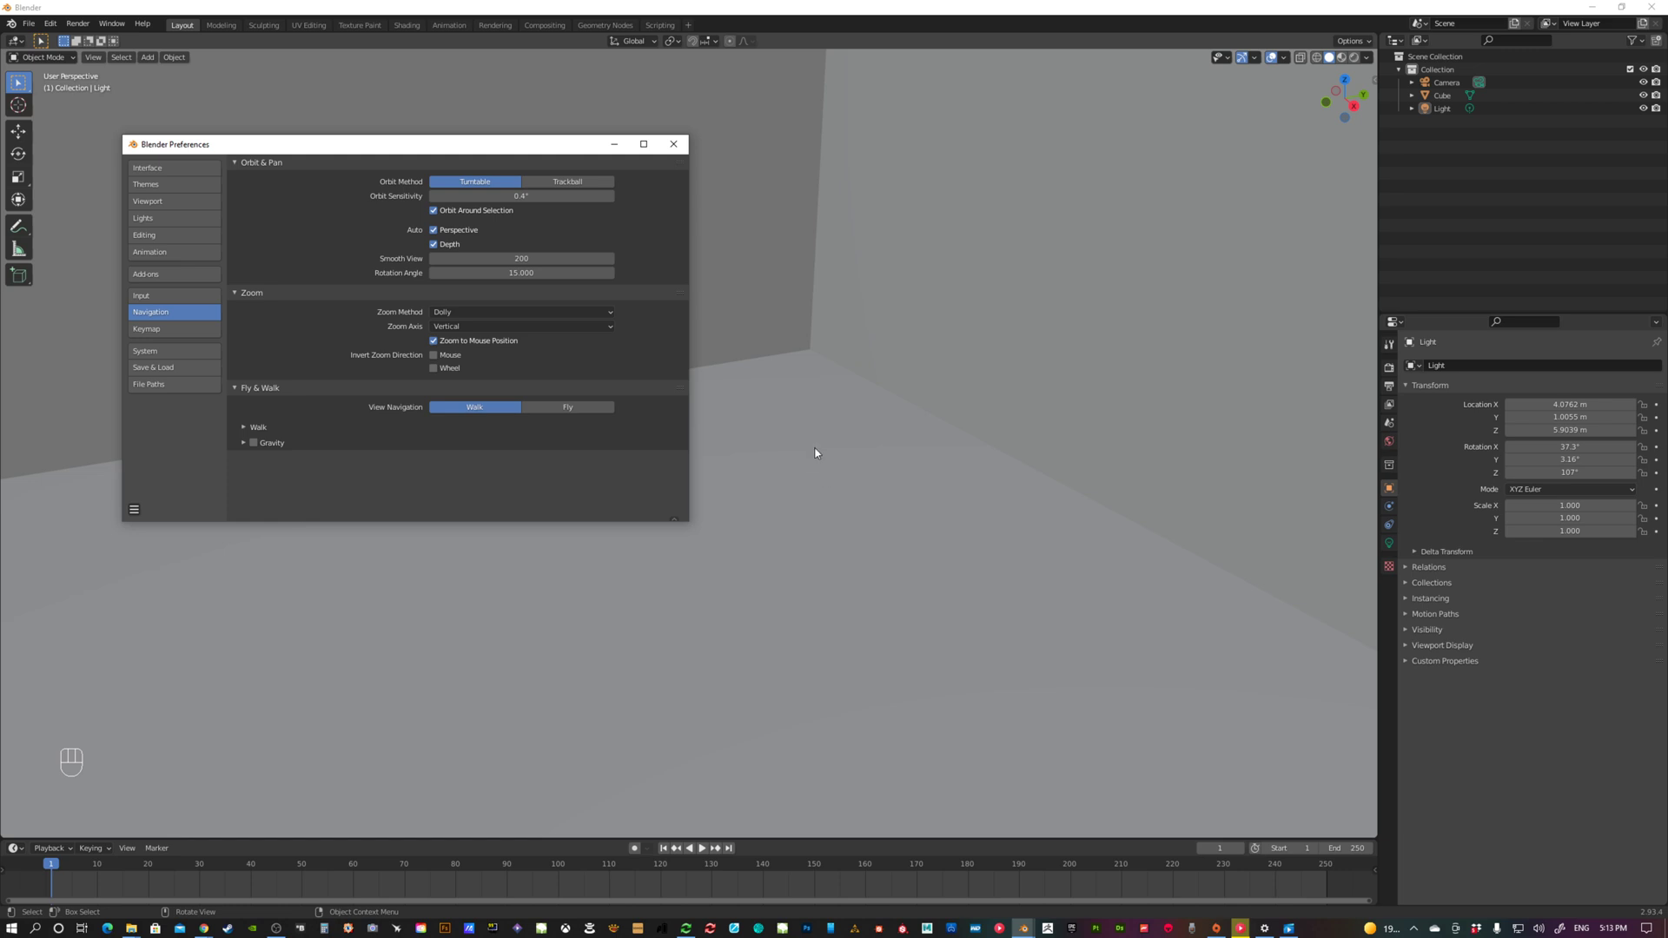
pyautogui.scroll(-6, 815, 453)
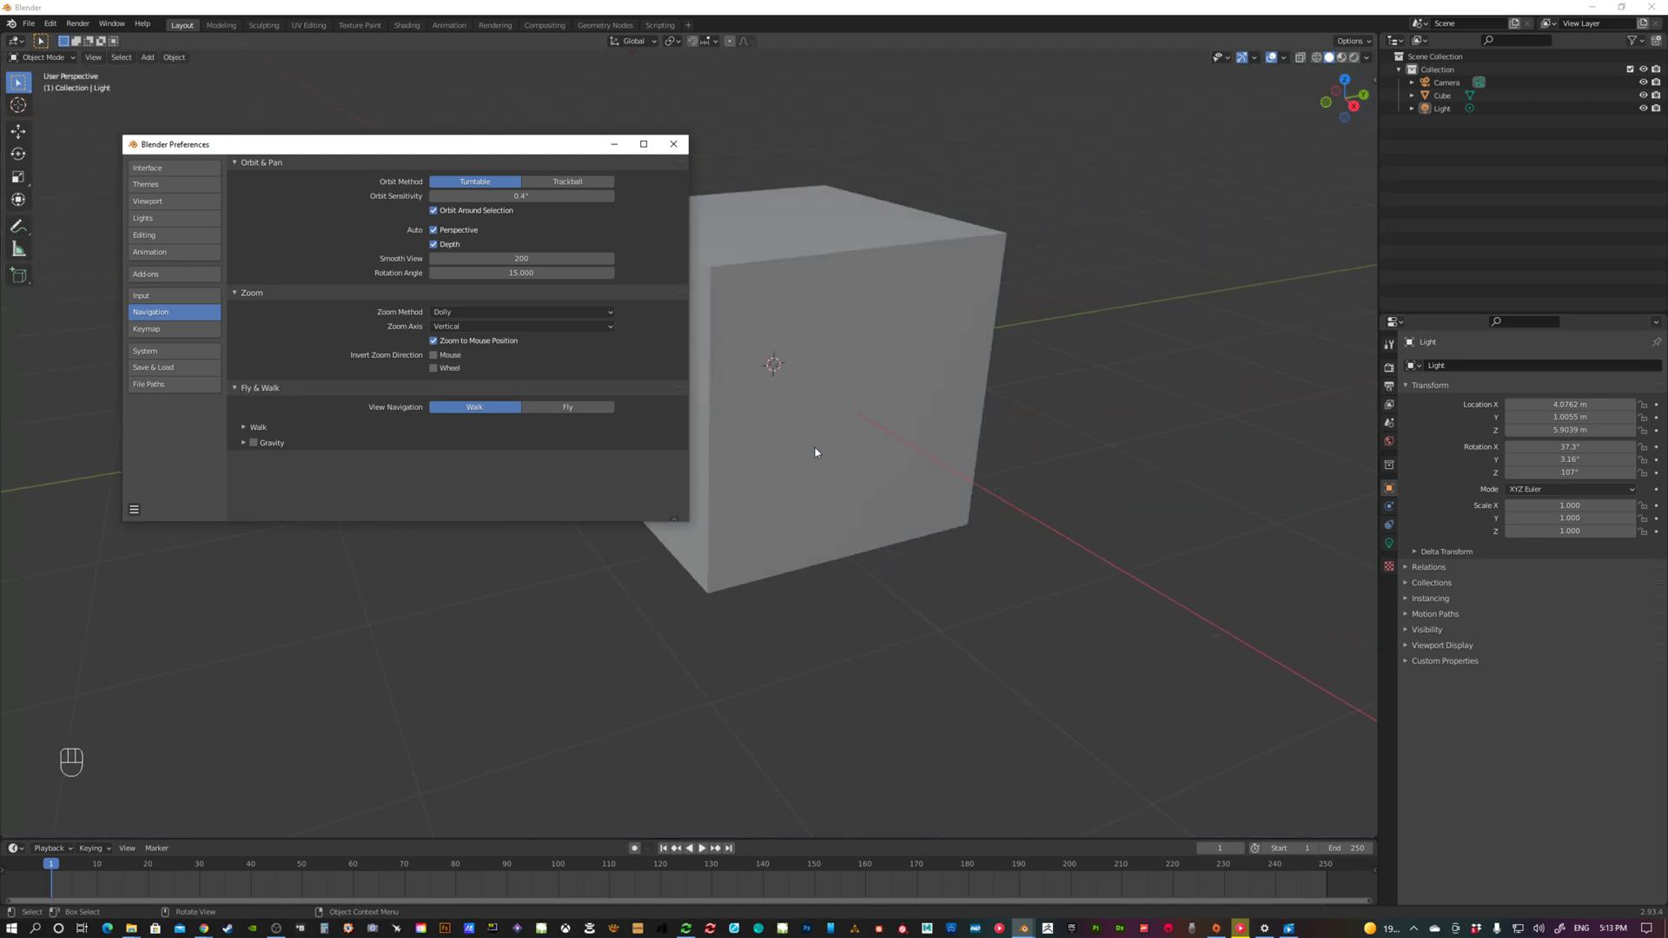
# Step: Duplicate the cube, move the copy about 2.59 m down along Z and scale it to about 0.29
pyautogui.moveTo(790, 378); pyautogui.dragTo(837, 341, button='middle')
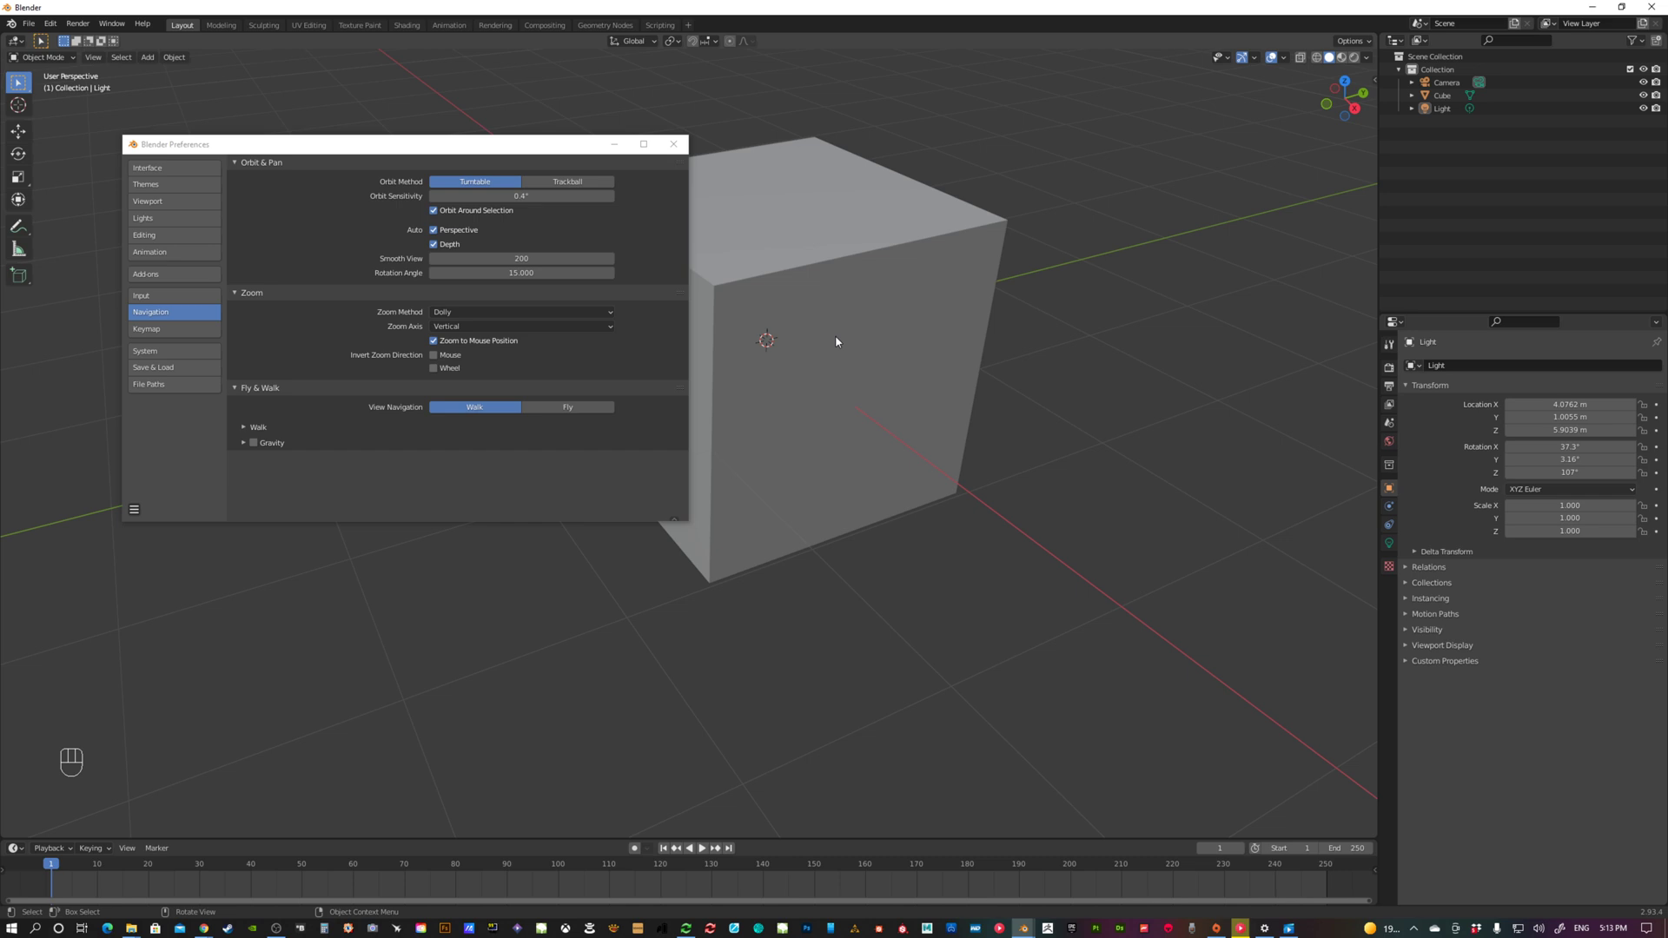
pyautogui.click(848, 467)
pyautogui.hotkey('shift', 'd')
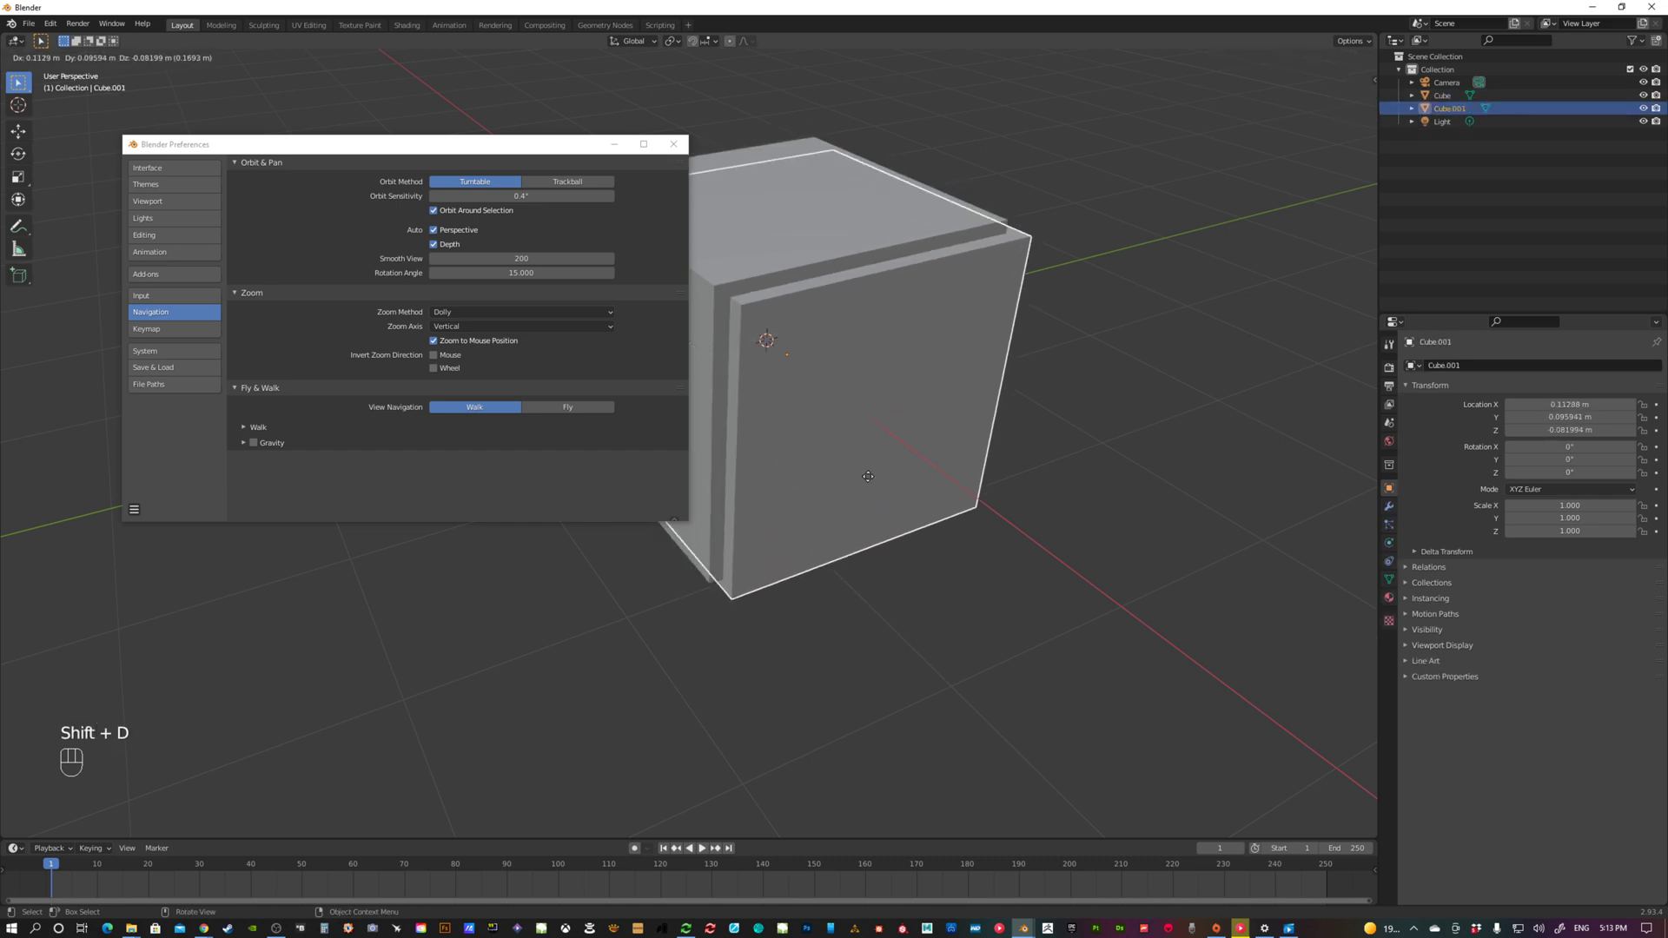
pyautogui.press('z')
pyautogui.click(914, 749)
pyautogui.press('s')
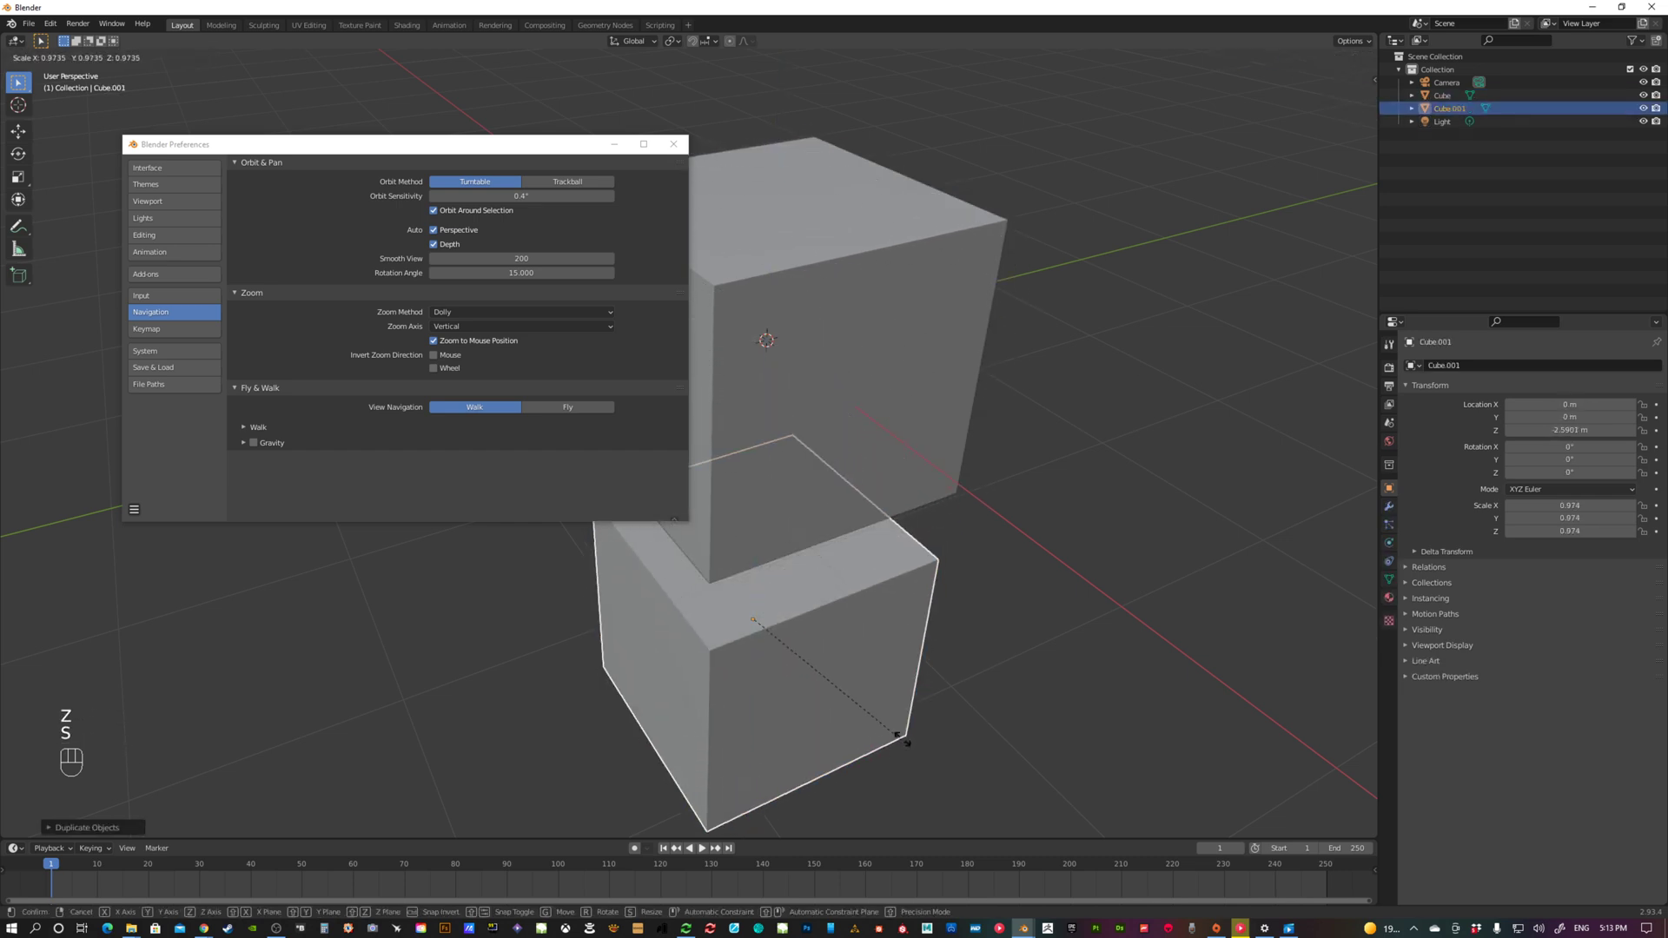
pyautogui.click(800, 561)
# Step: Test zooming and orbiting around the small cube, and select the large cube and orbit around it for comparison
pyautogui.moveTo(800, 560)
pyautogui.mouseDown(button='middle')
pyautogui.moveTo(808, 521)
pyautogui.moveTo(778, 540)
pyautogui.mouseUp(button='middle')
pyautogui.scroll(5, 779, 637)
pyautogui.scroll(1, 778, 539)
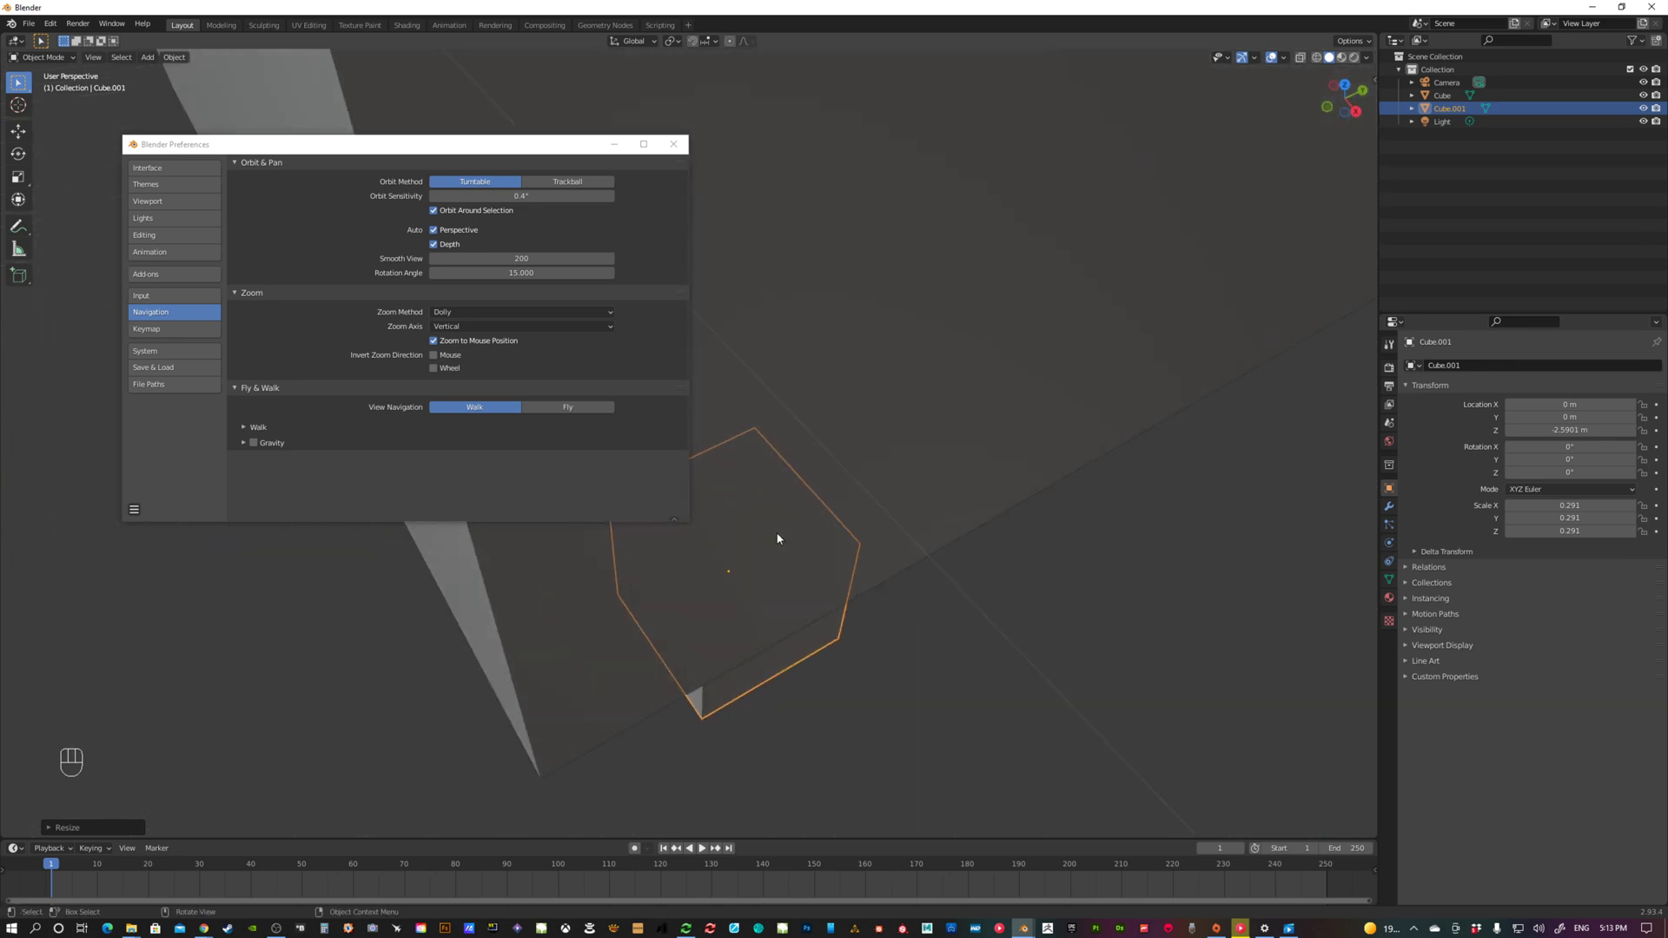
pyautogui.scroll(2, 778, 540)
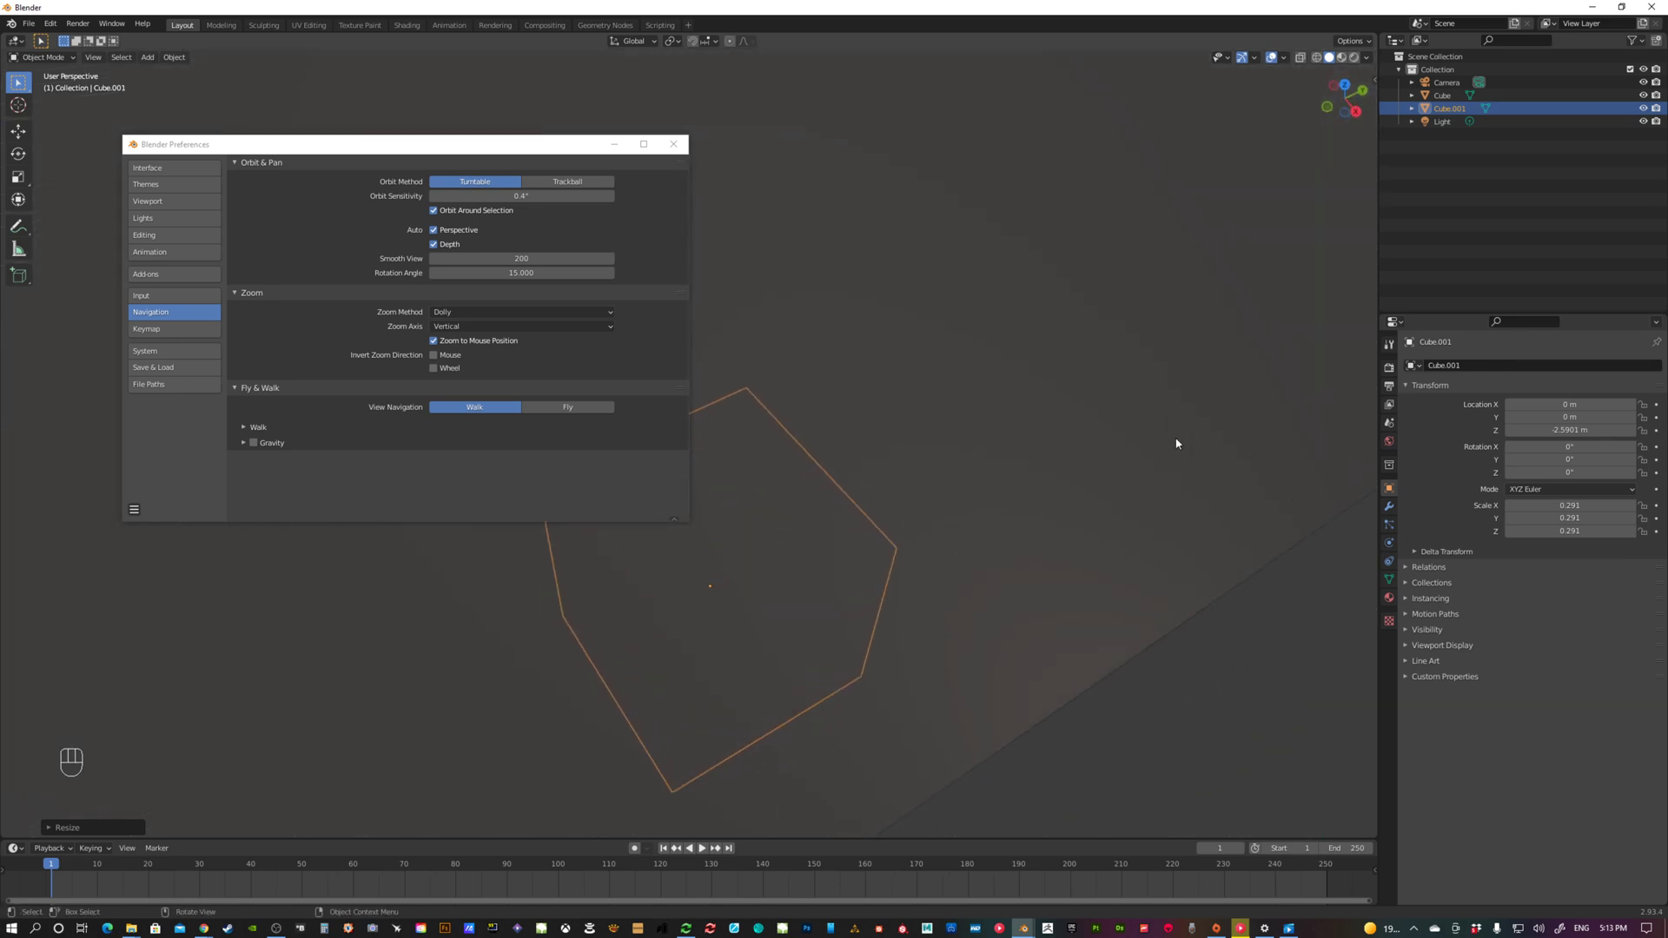
pyautogui.scroll(2, 1017, 533)
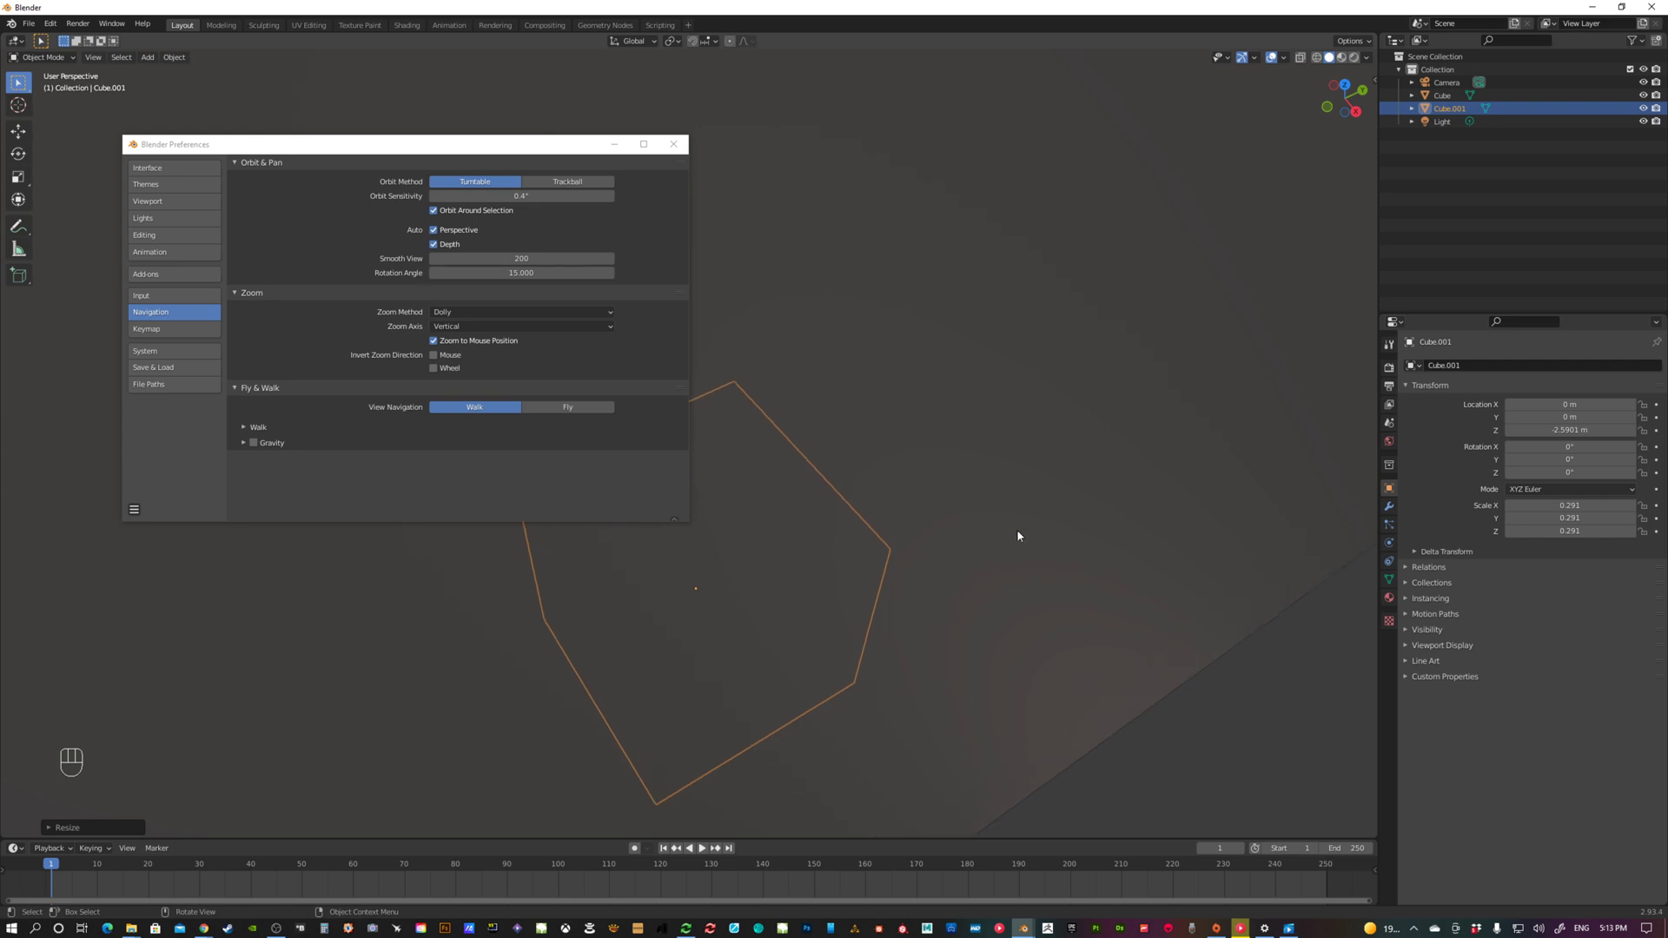
pyautogui.scroll(5, 826, 637)
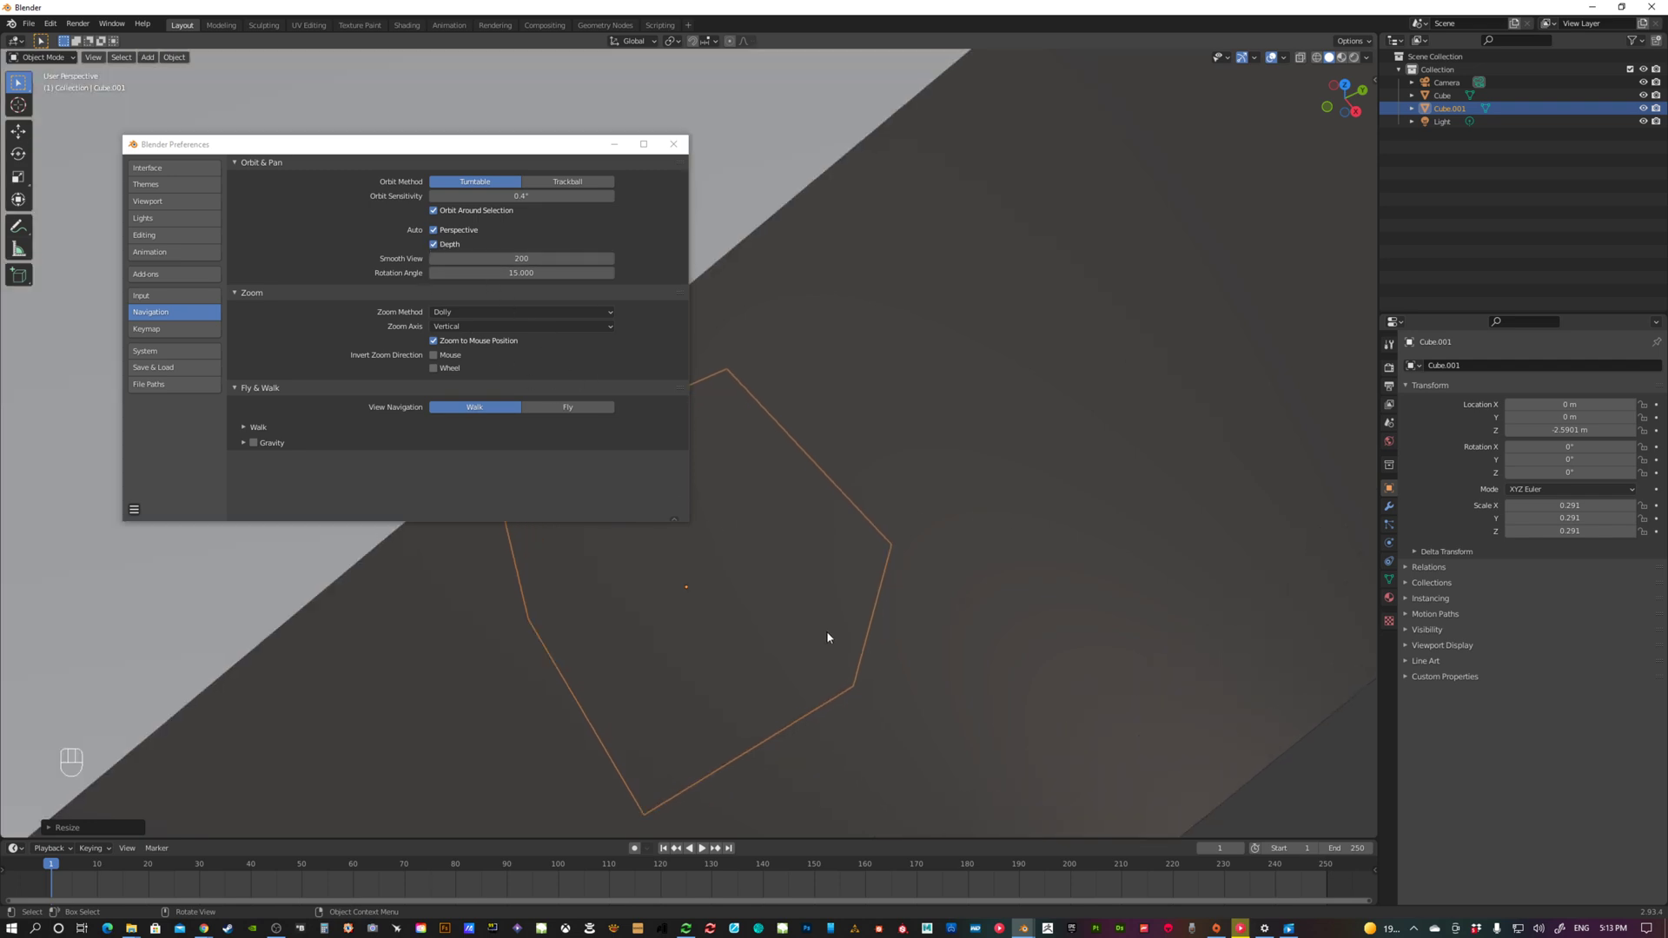
pyautogui.scroll(-7, 827, 637)
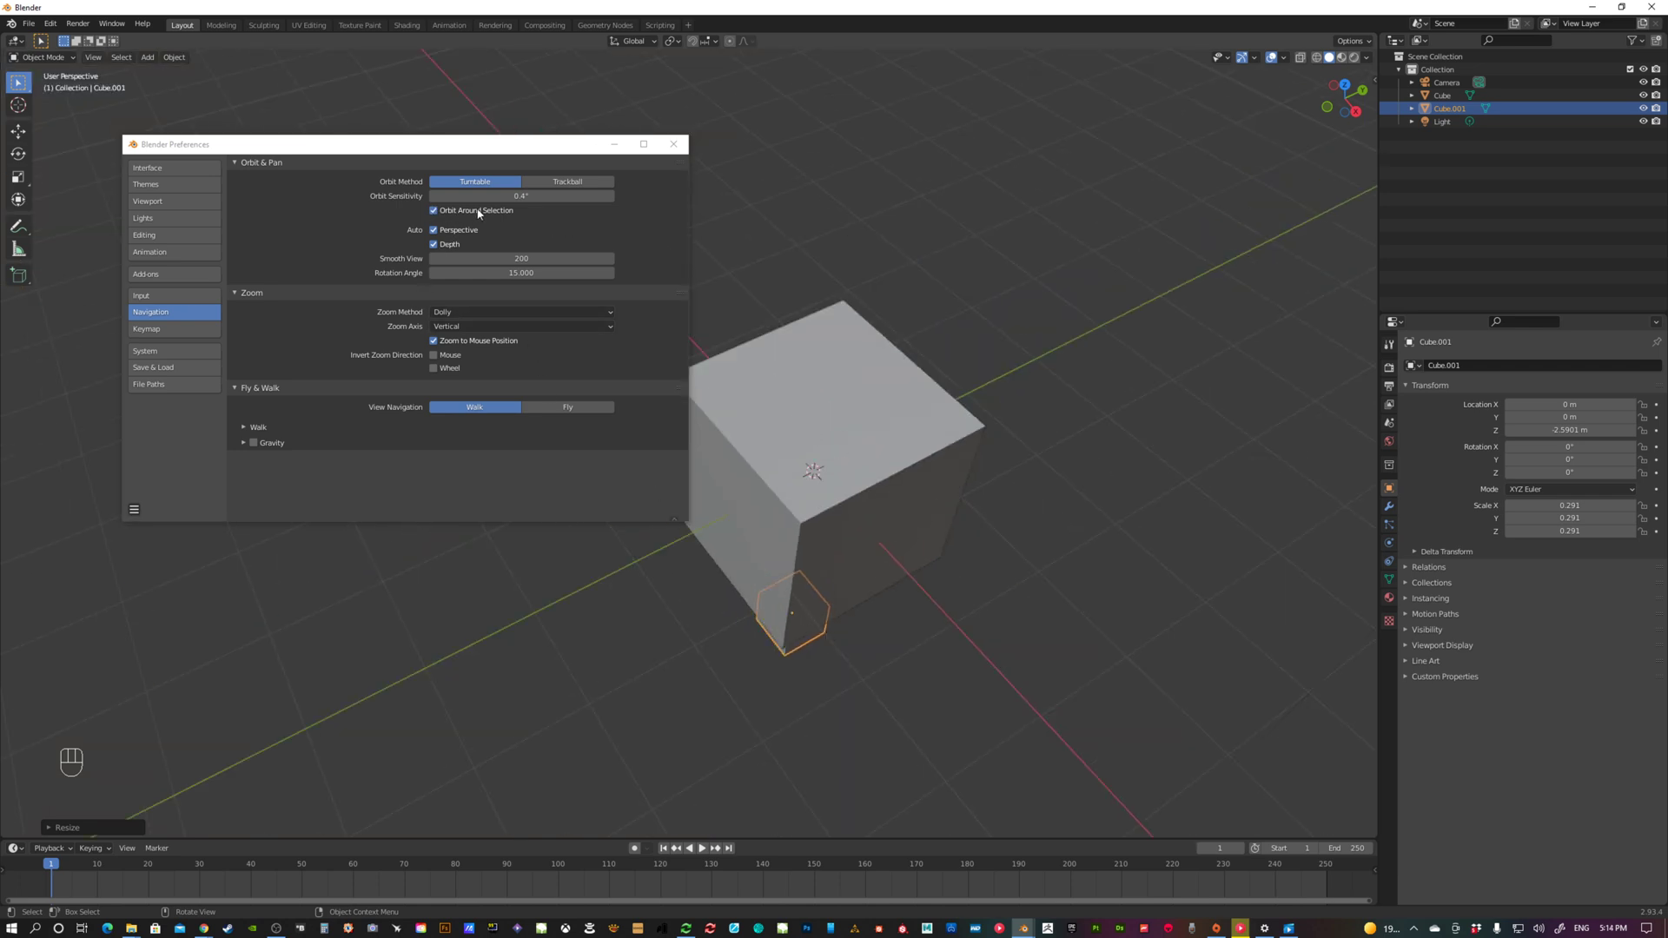
pyautogui.click(907, 469)
pyautogui.moveTo(907, 469); pyautogui.dragTo(843, 465, button='middle')
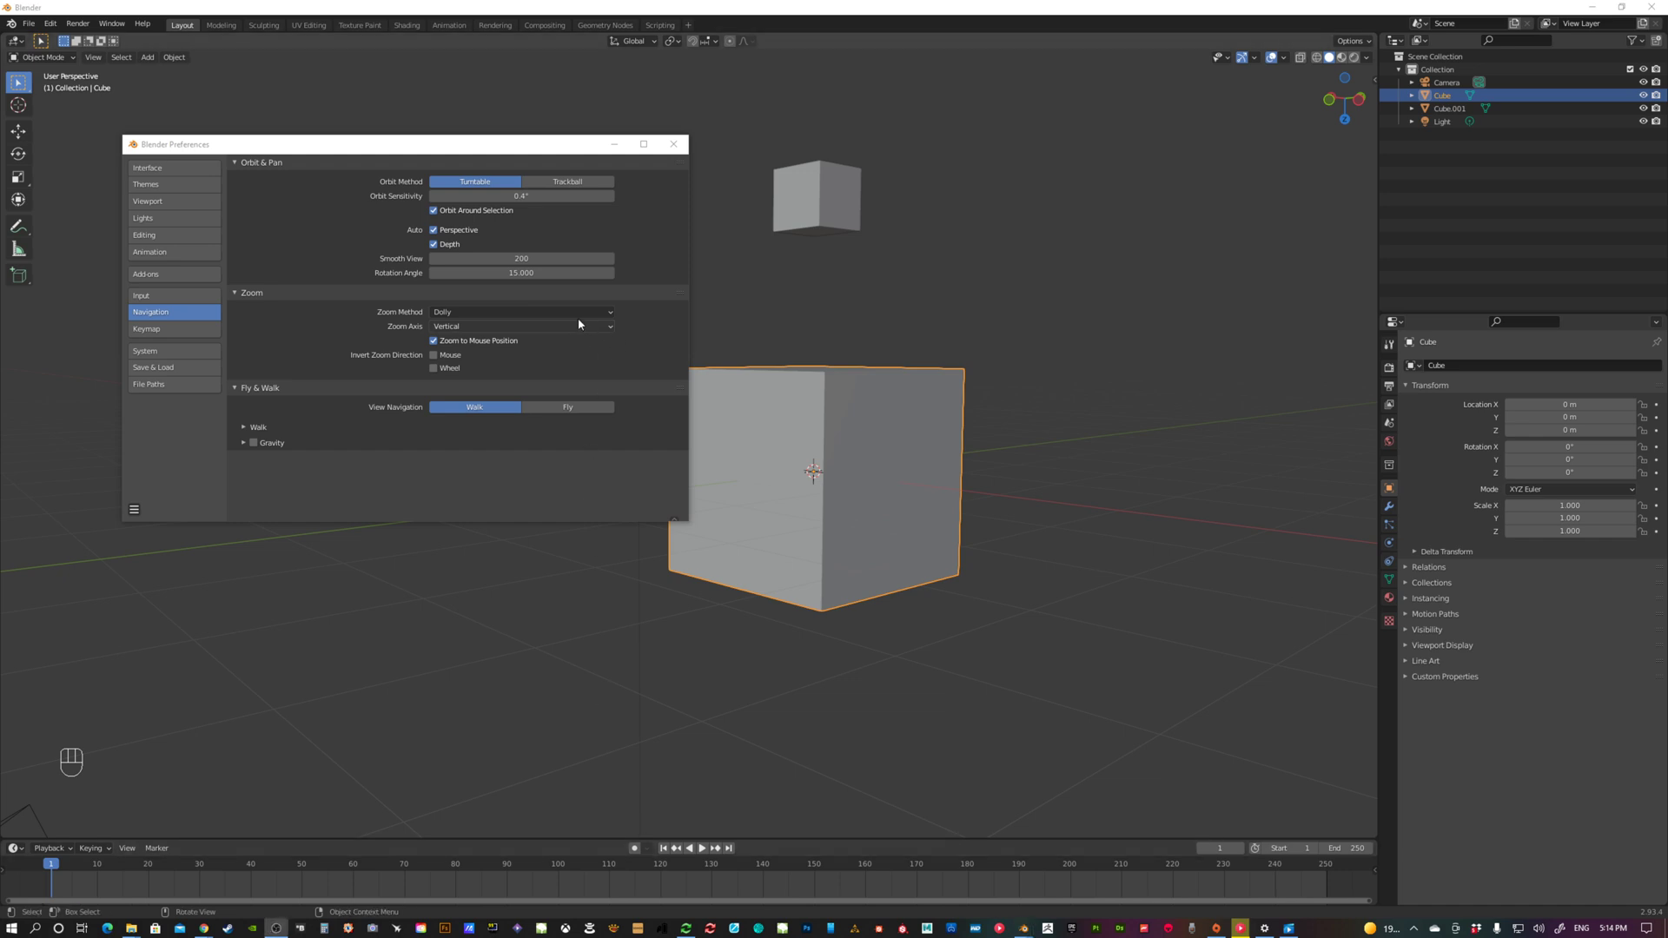
# Step: Switch the viewport between front, top, right and camera views to examine the animated transitions controlled by Smooth View
pyautogui.click(526, 259)
pyautogui.moveTo(891, 366); pyautogui.dragTo(886, 401, button='middle')
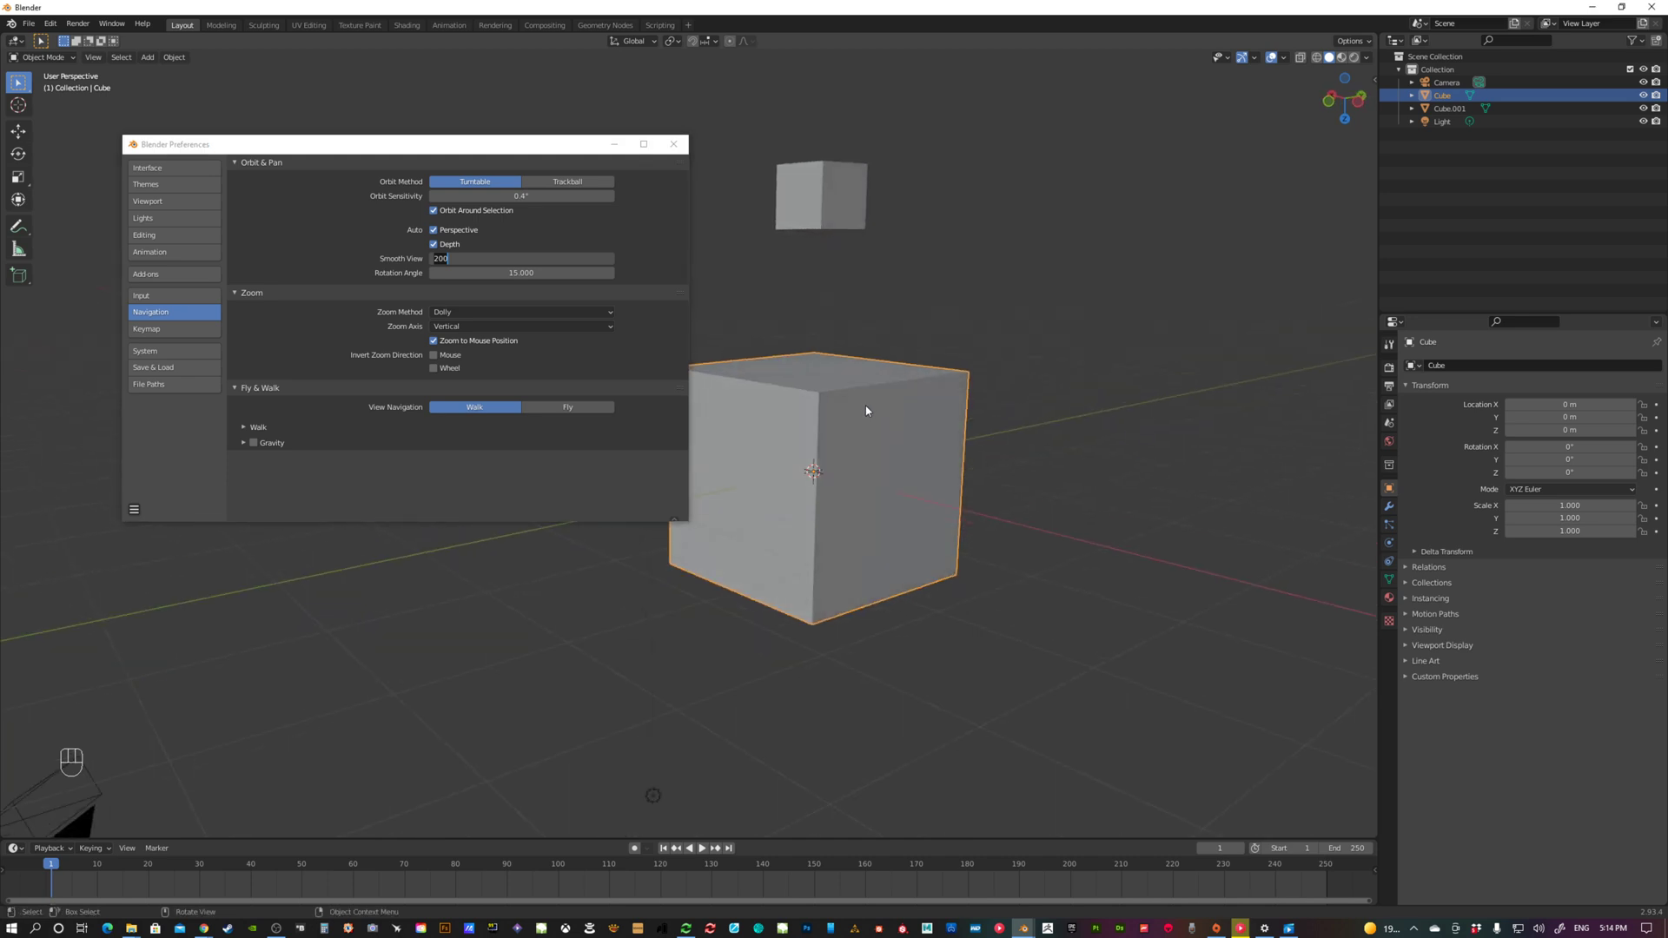
pyautogui.press('KP_1')
pyautogui.press('KP_7')
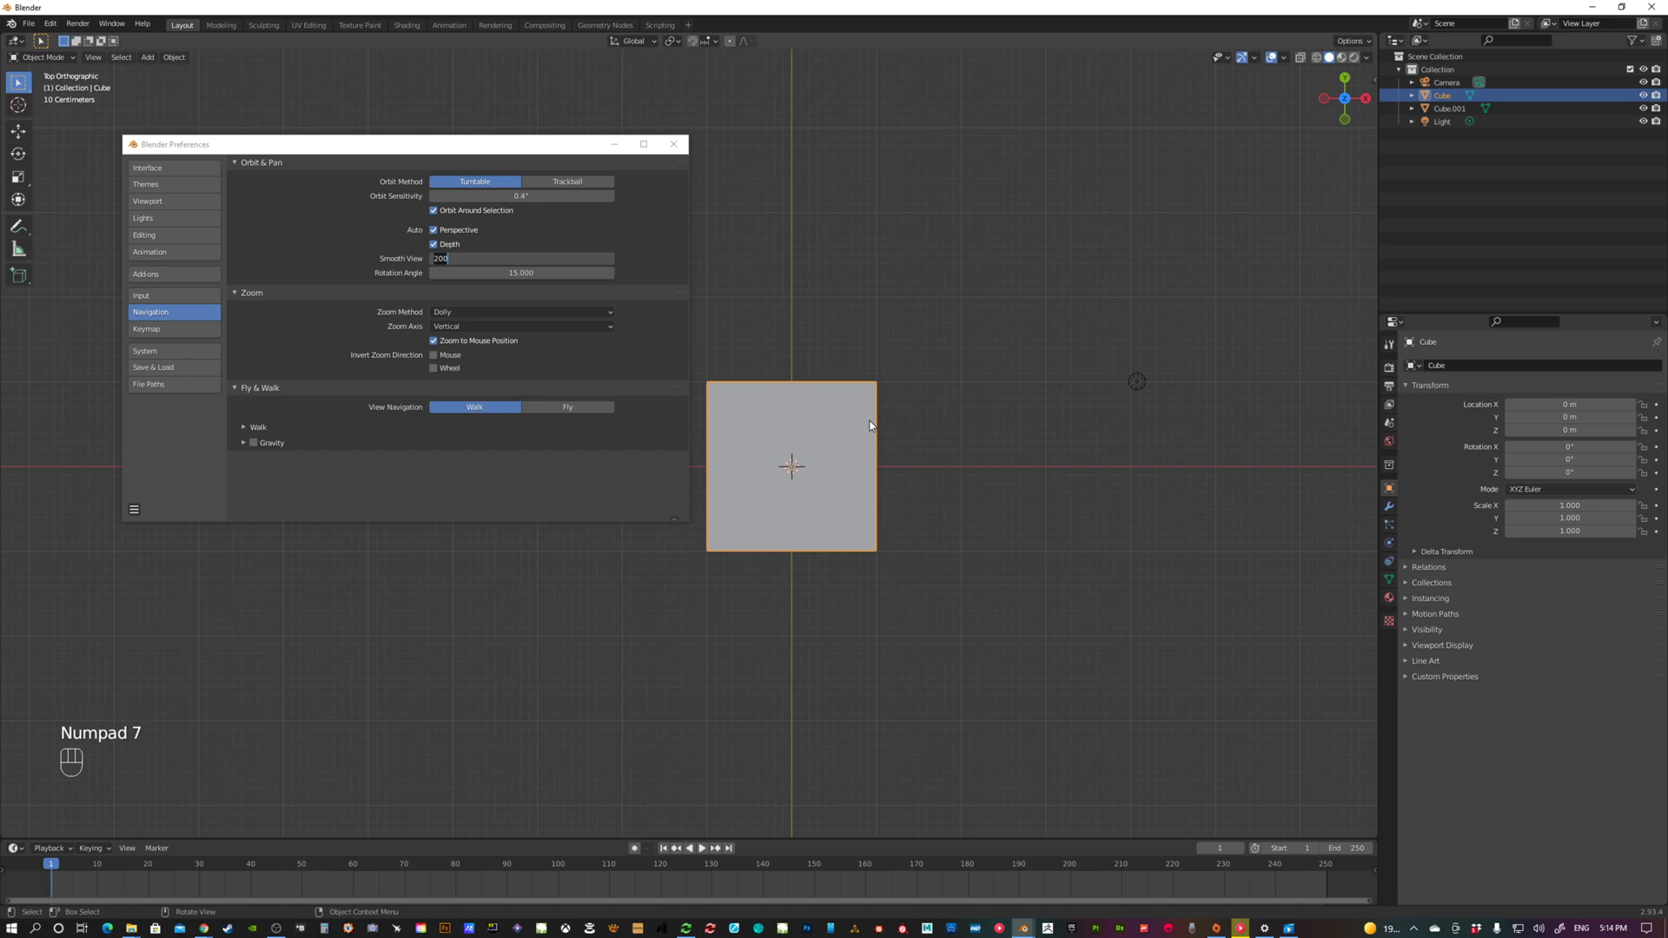
pyautogui.press('KP_3')
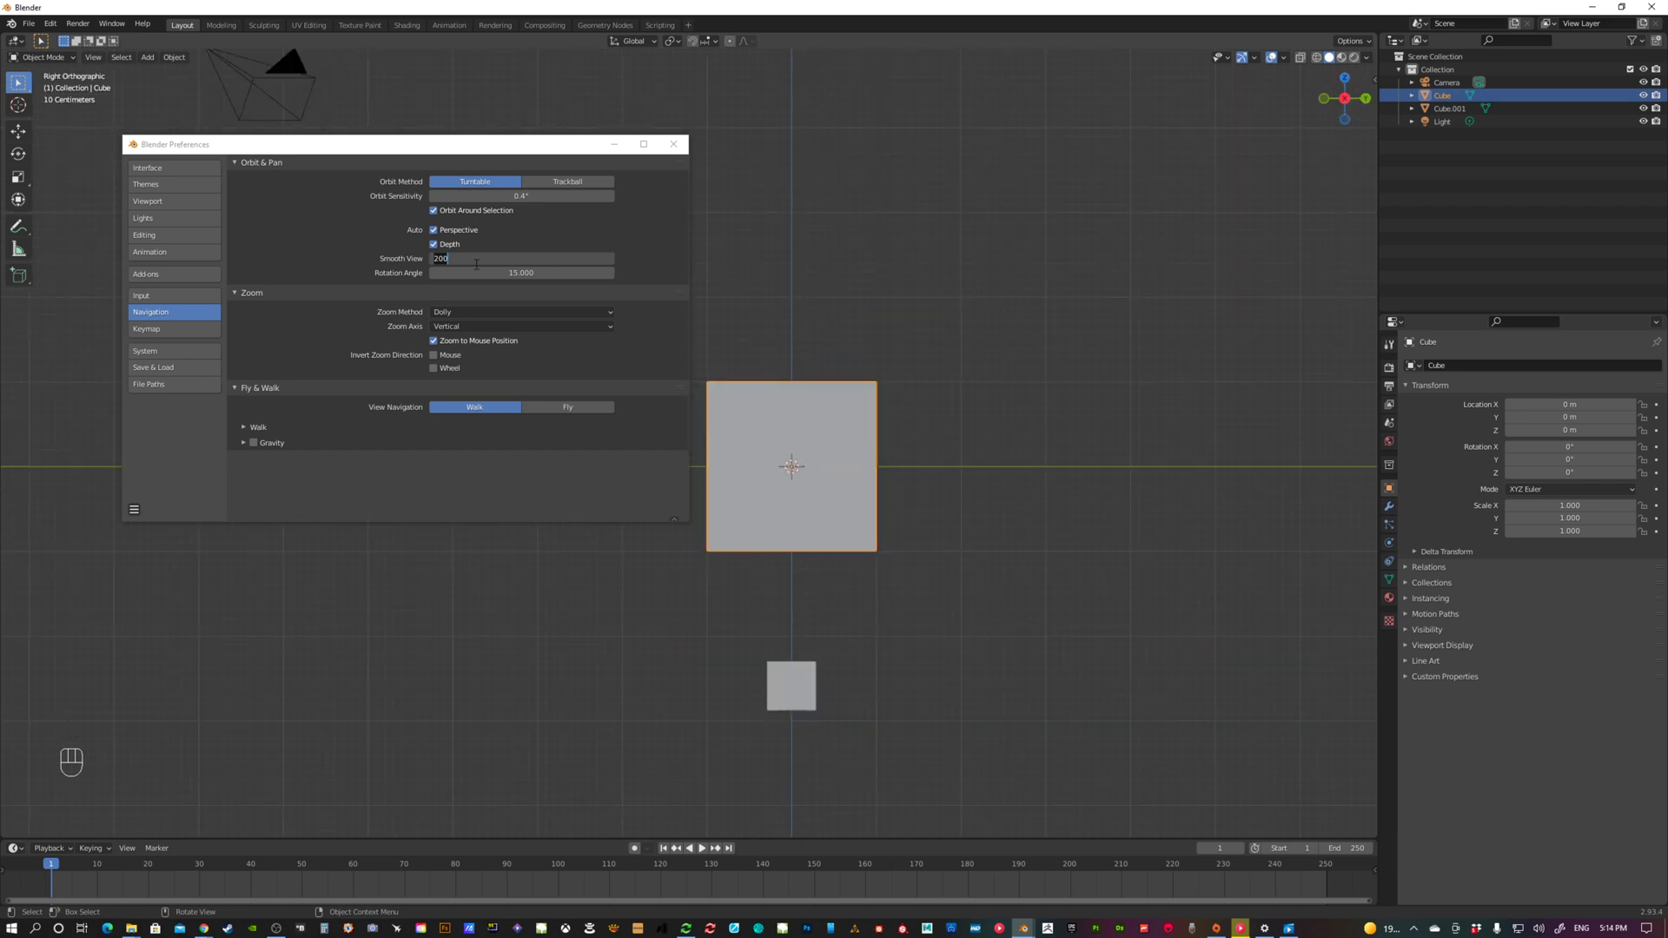
pyautogui.press('KP_0')
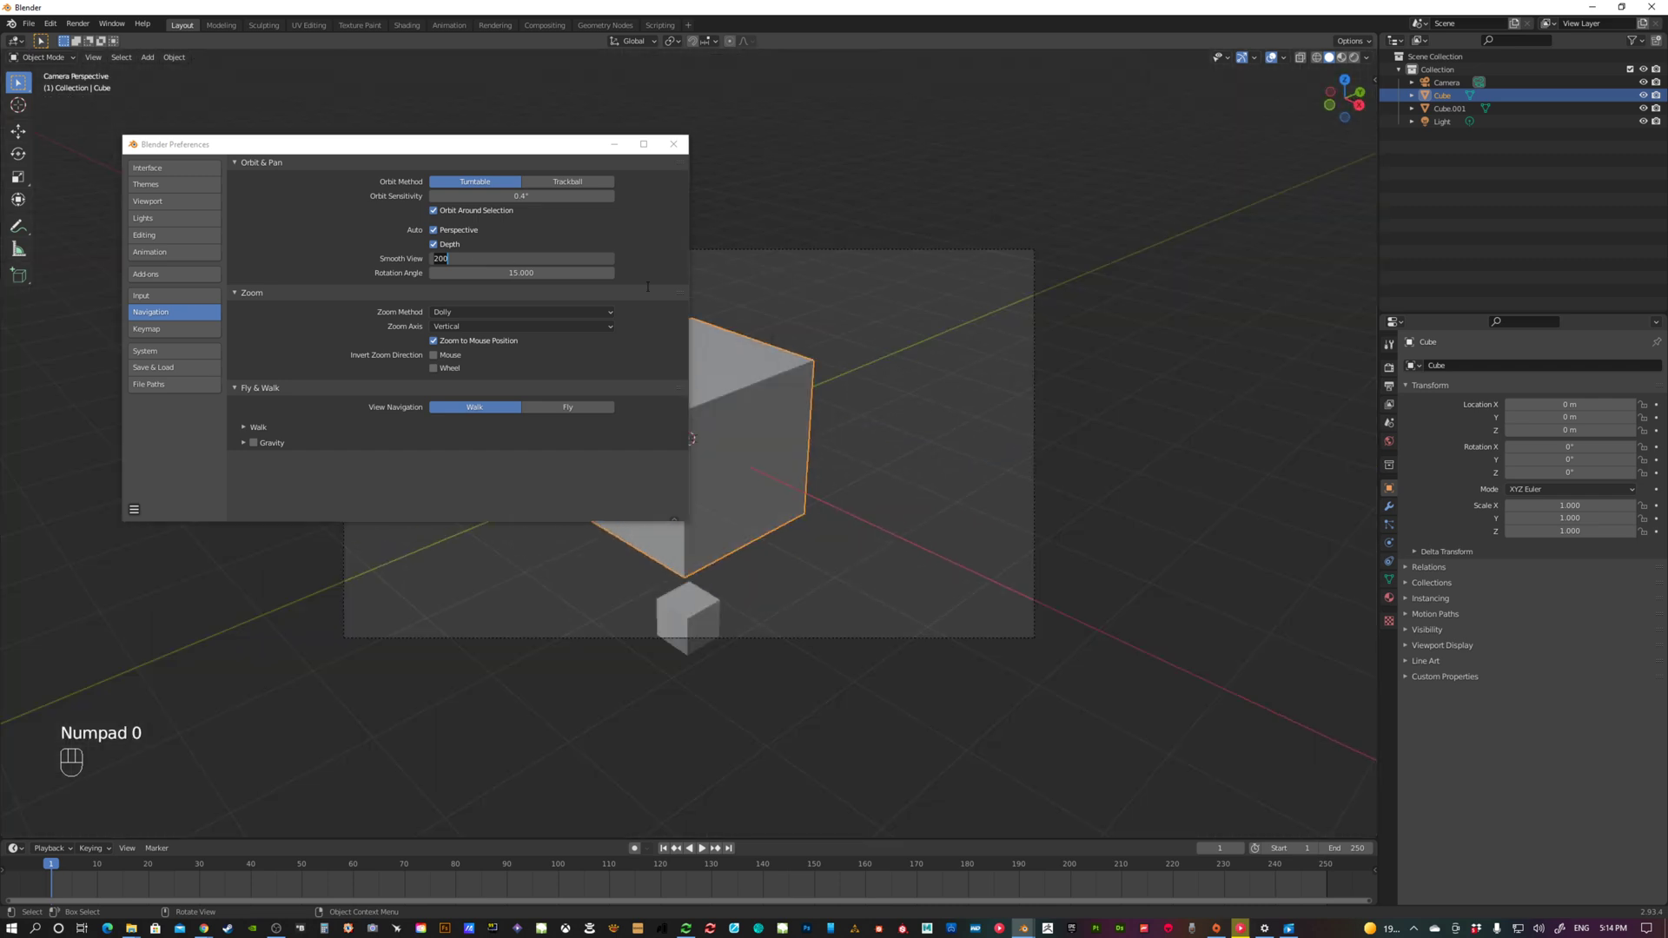
pyautogui.press('Escape')
pyautogui.press('KP_1')
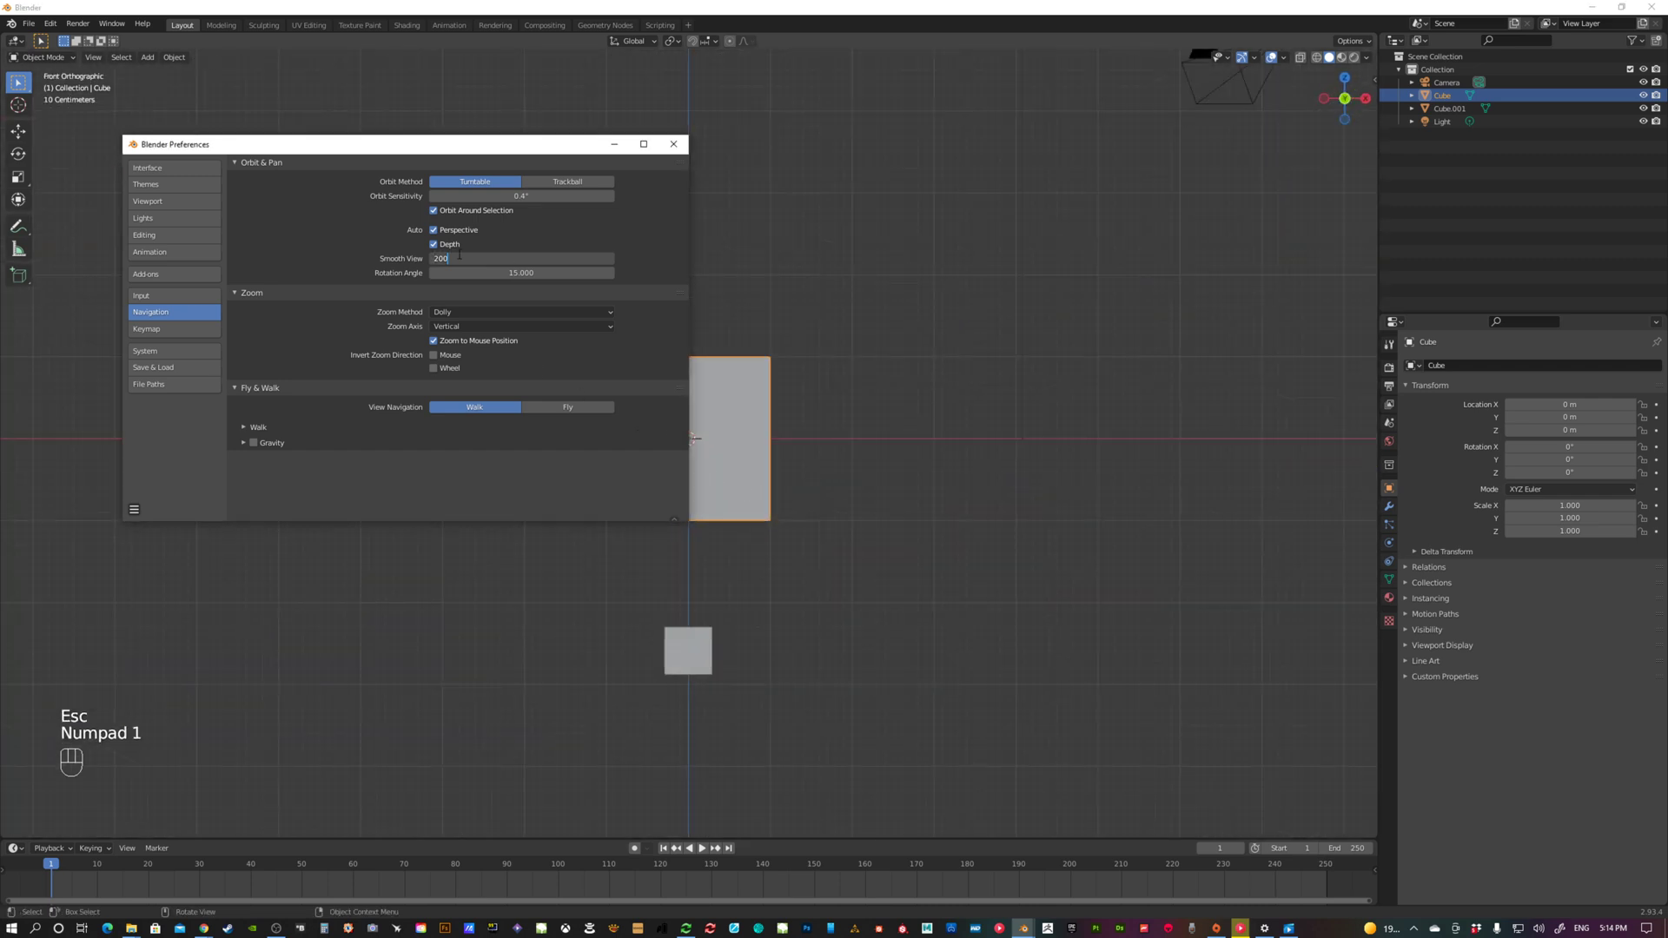
# Step: Set Smooth View to 0 in the navigation preferences
pyautogui.moveTo(460, 256); pyautogui.dragTo(403, 254)
pyautogui.write('0')
pyautogui.press('Return')
# Step: Switch between top, front and right views to check the transitions, and return to a perspective view with both cubes in sight
pyautogui.press('KP_7')
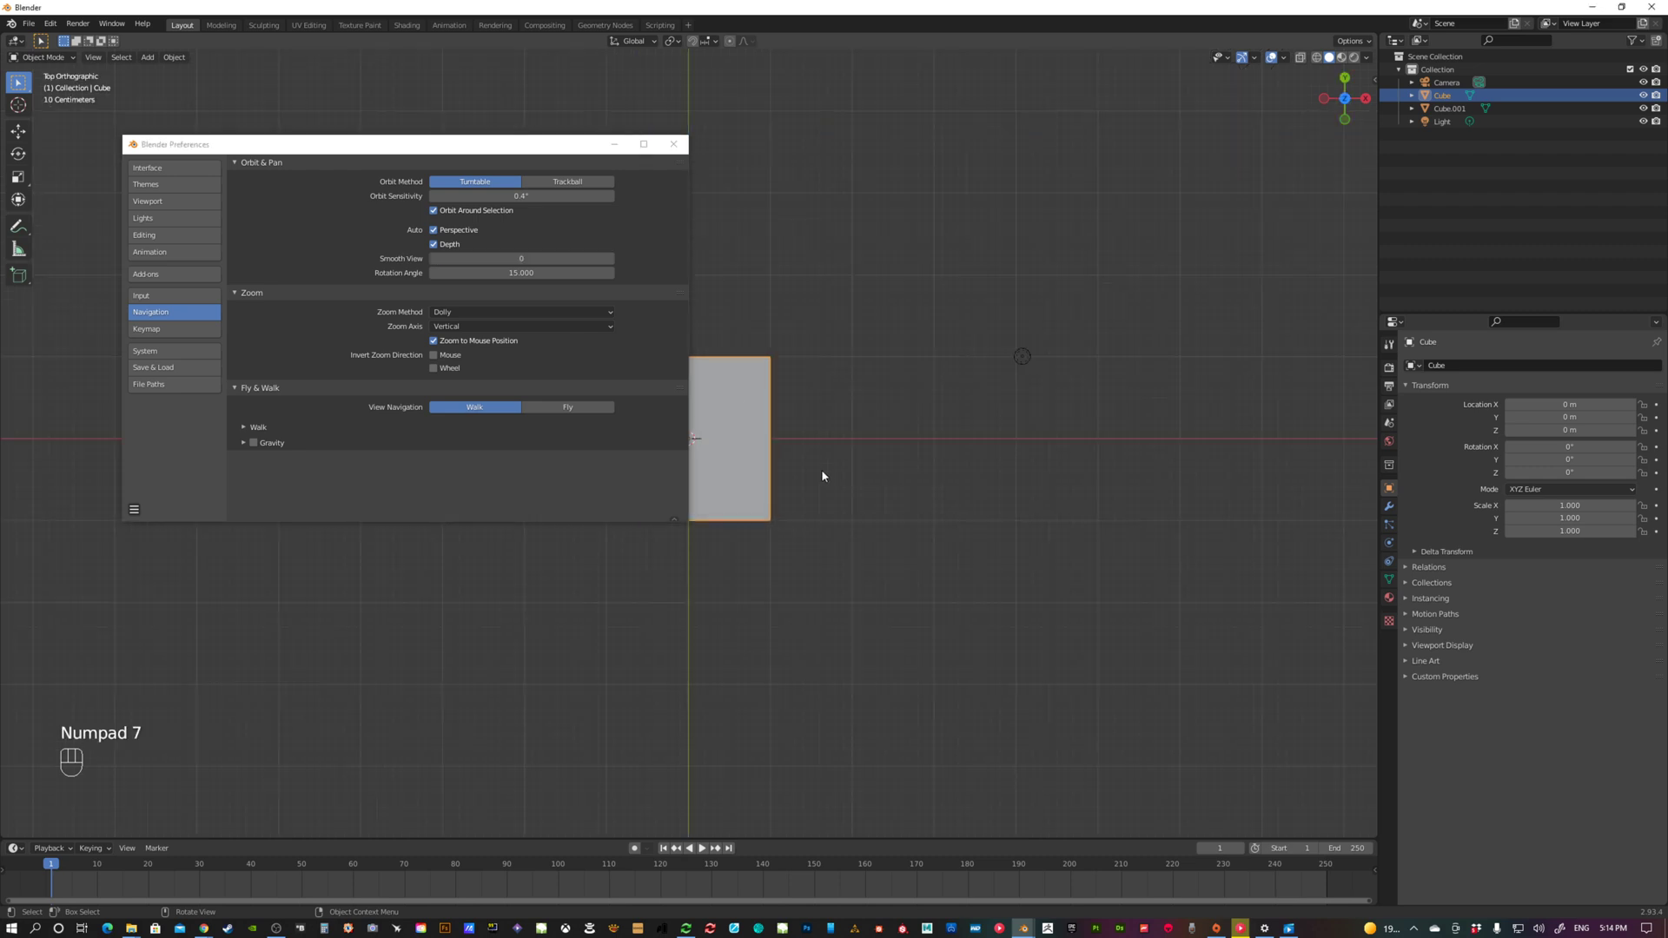
pyautogui.press('KP_1')
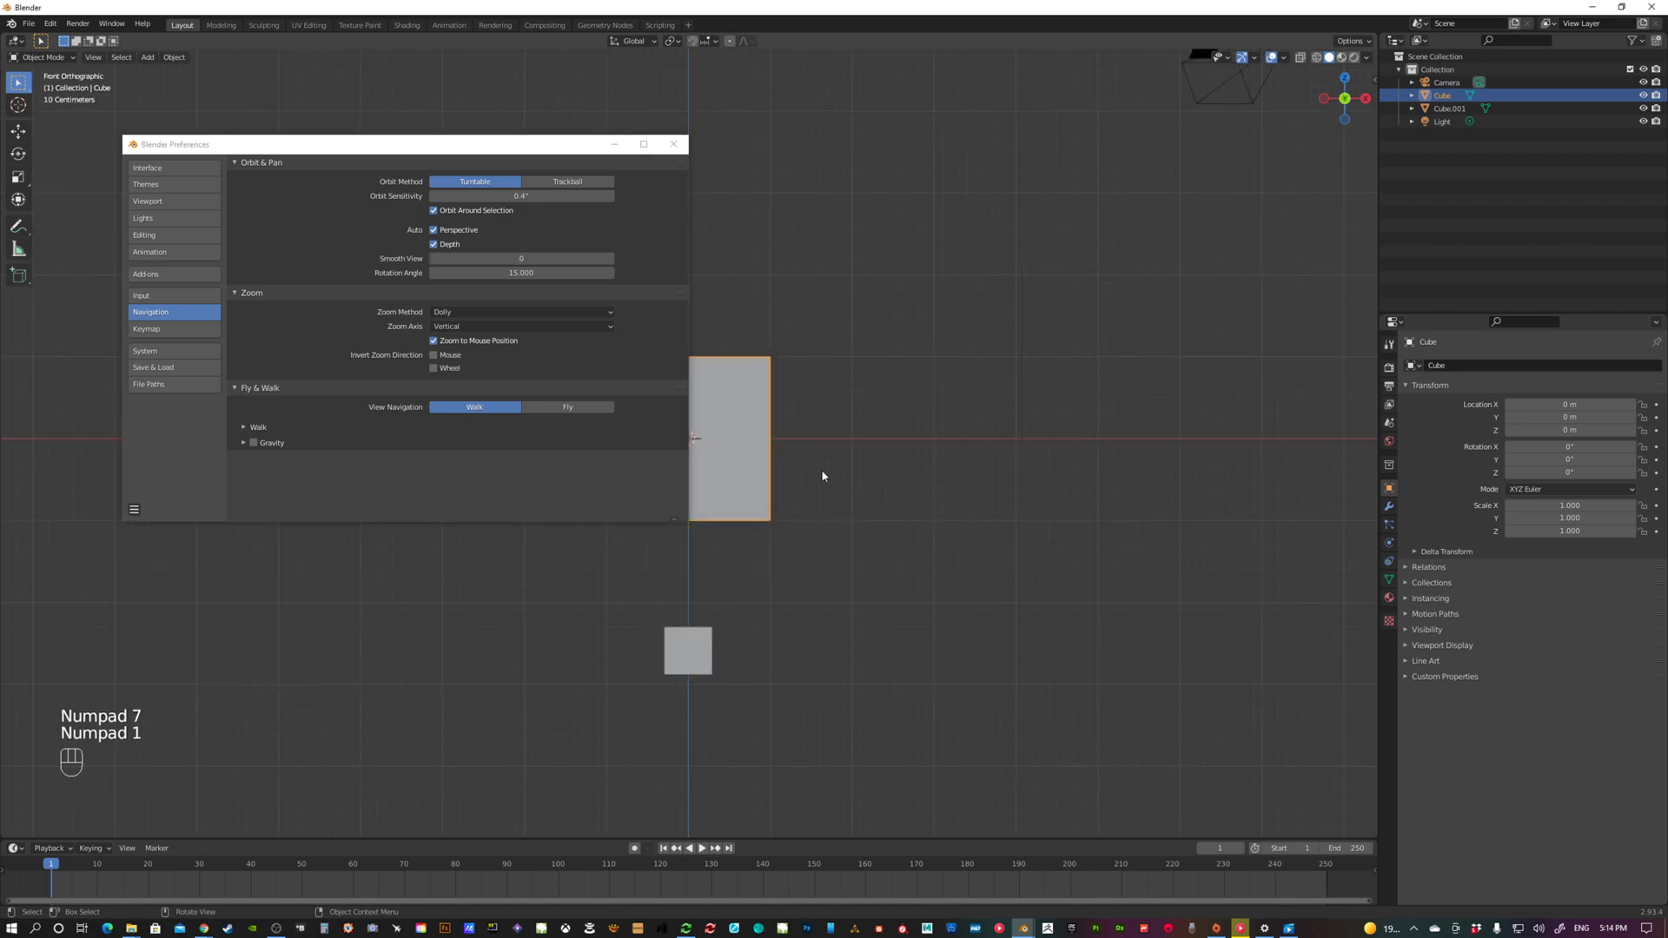
pyautogui.press('KP_3')
pyautogui.press('KP_1')
pyautogui.press('KP_7')
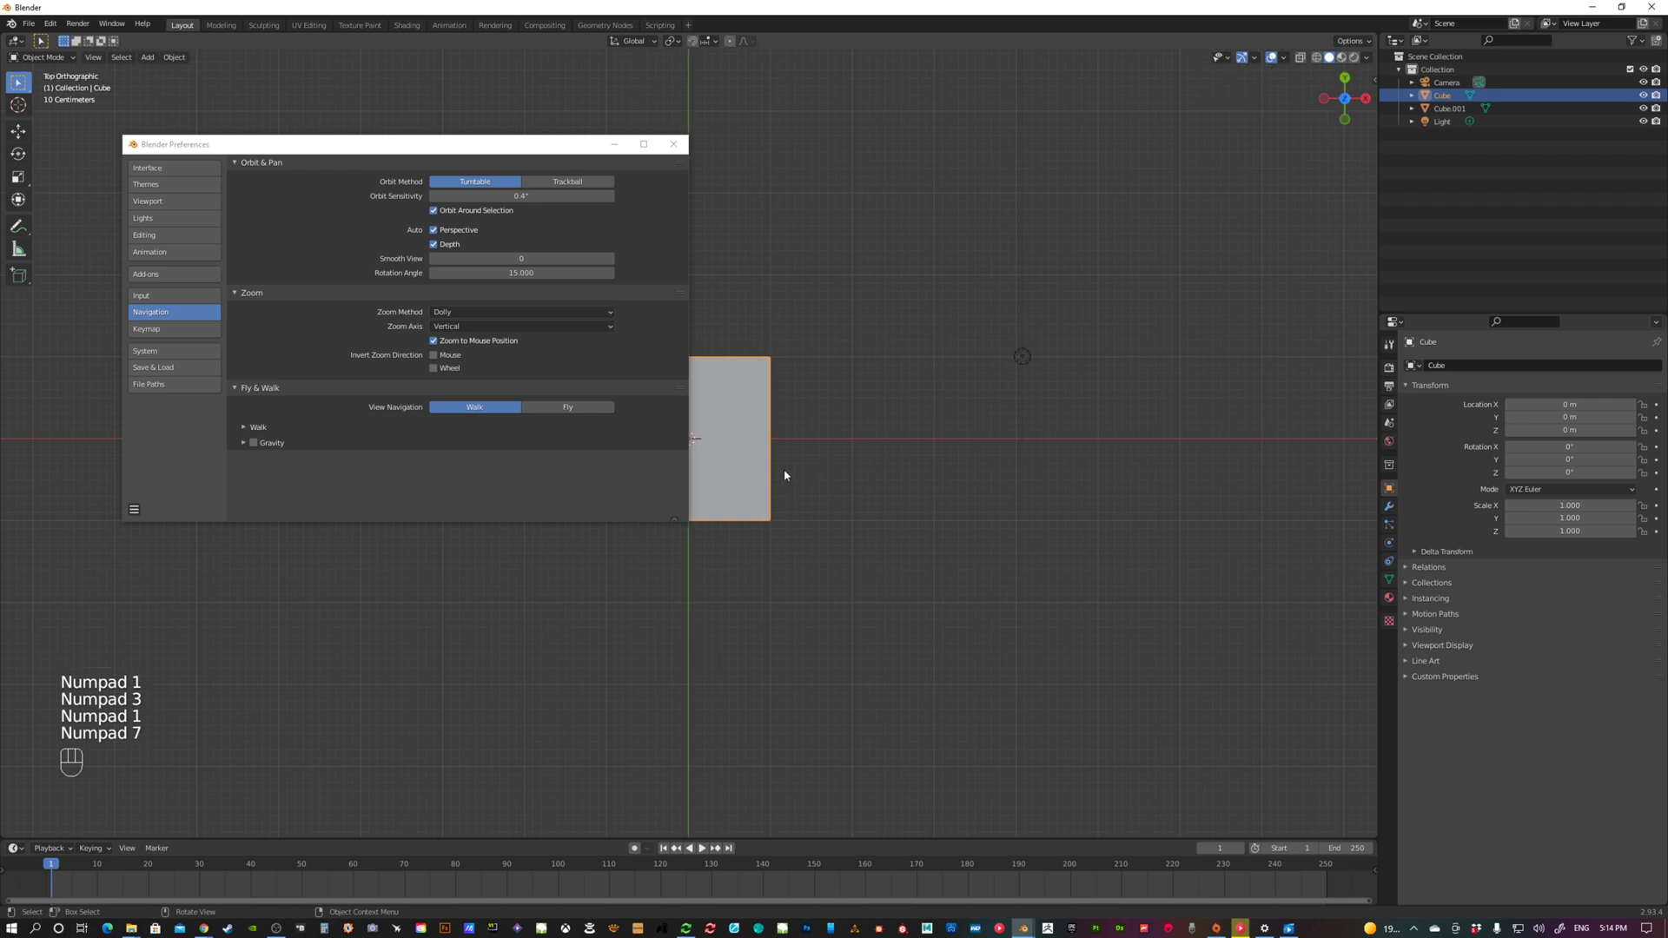
pyautogui.moveTo(781, 473); pyautogui.dragTo(1025, 545, button='middle')
pyautogui.keyDown('shift'); pyautogui.moveTo(855, 462); pyautogui.dragTo(1083, 560, button='middle'); pyautogui.keyUp('shift')
pyautogui.moveTo(857, 553); pyautogui.dragTo(911, 522, button='middle')
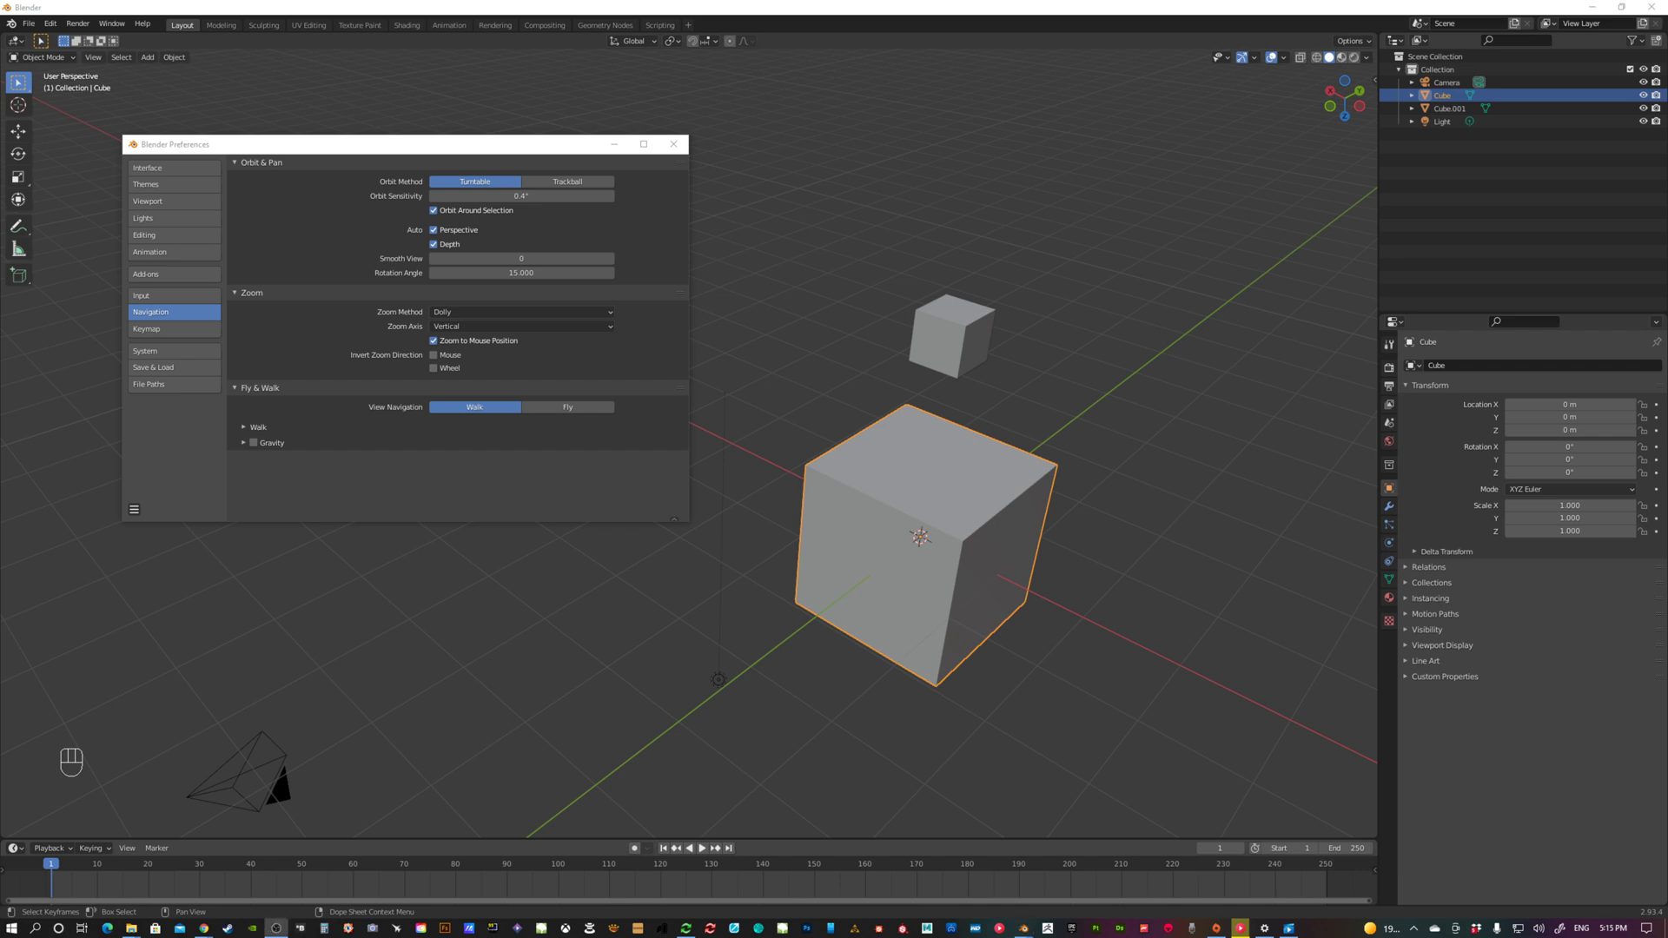
# Step: Set the number of undo steps to 100 in the system preferences
pyautogui.click(147, 353)
pyautogui.click(529, 221)
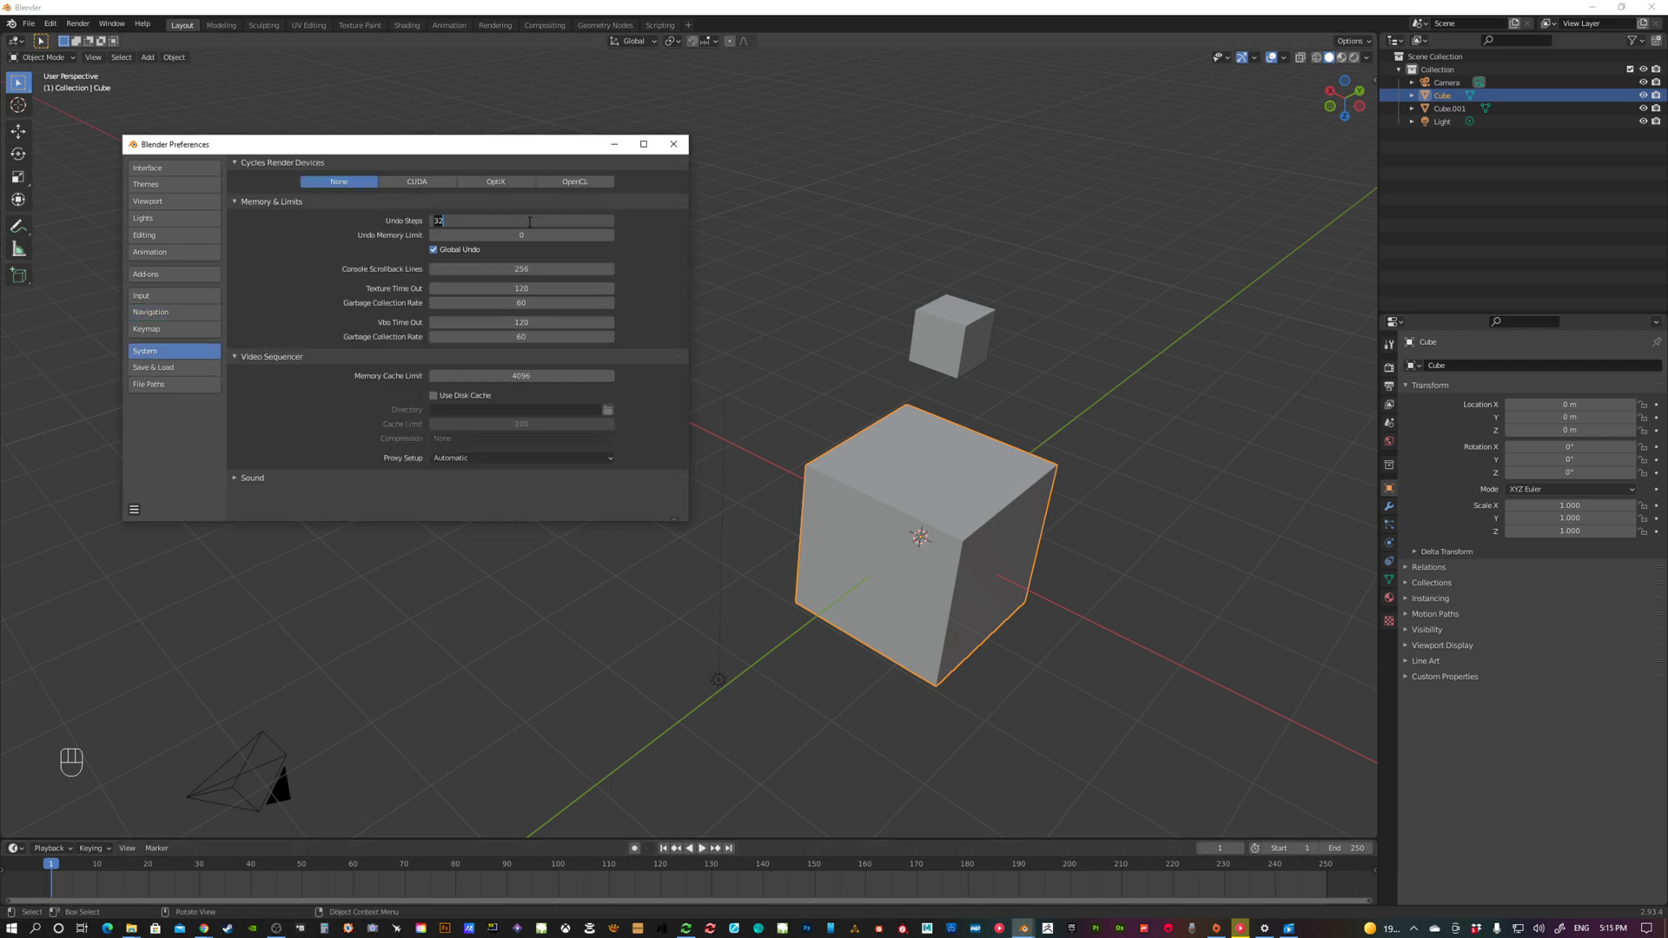
pyautogui.write('100')
pyautogui.press('Return')
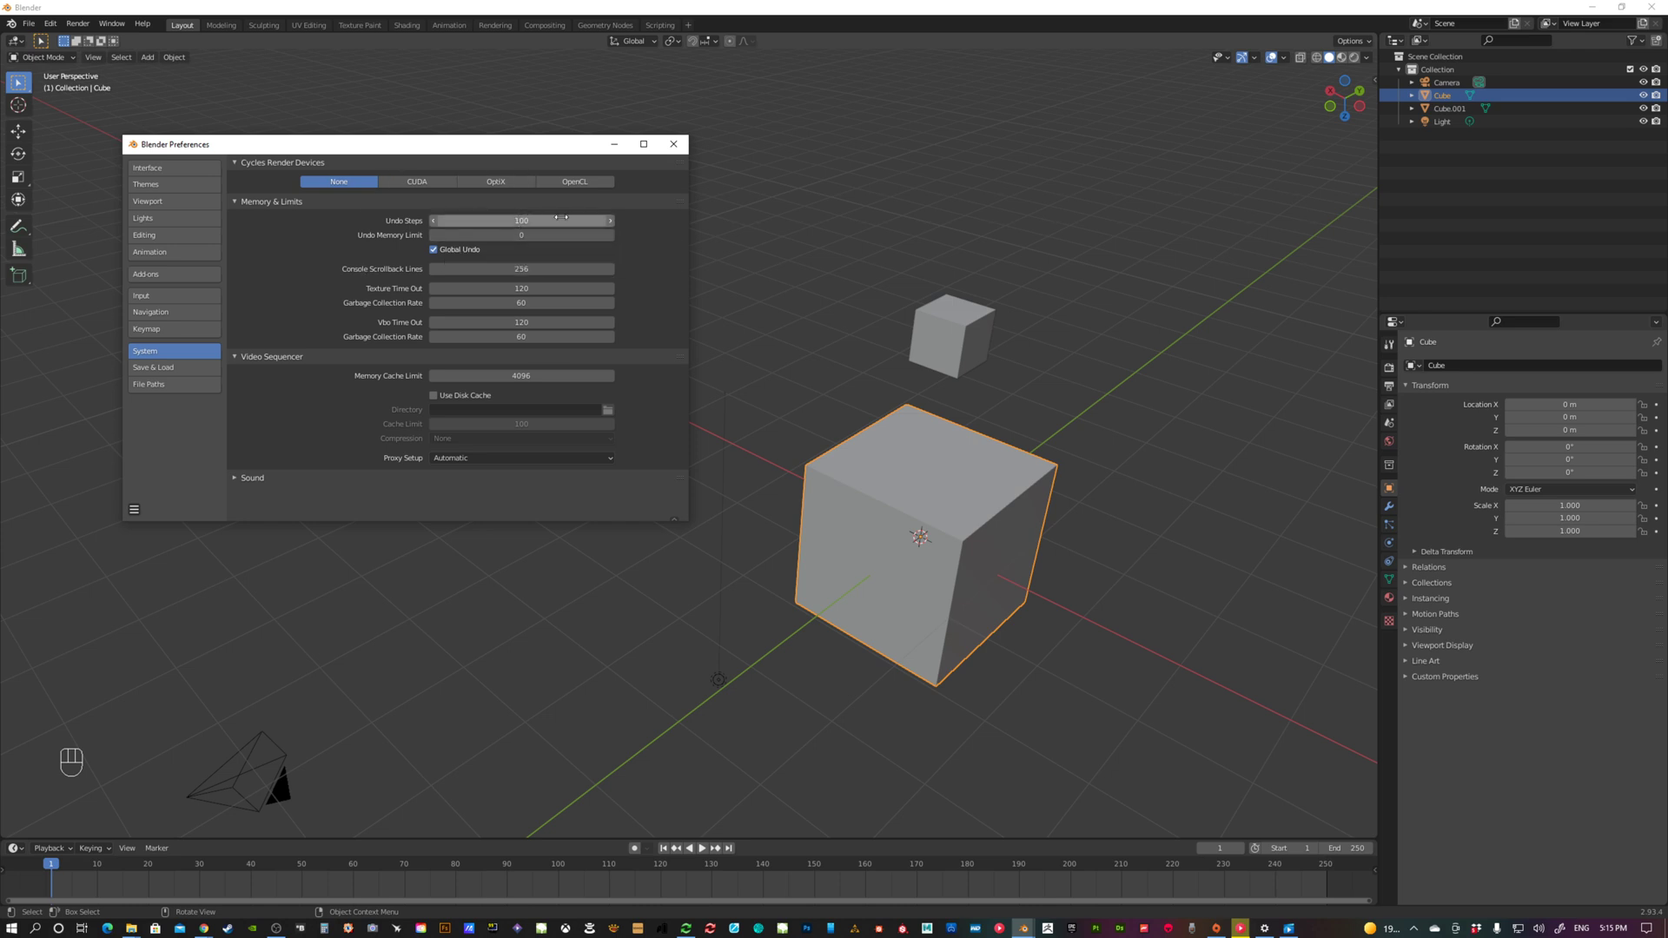
# Step: Look through the CUDA, OpenCL and OptiX options for the Cycles render devices and choose CUDA
pyautogui.click(416, 182)
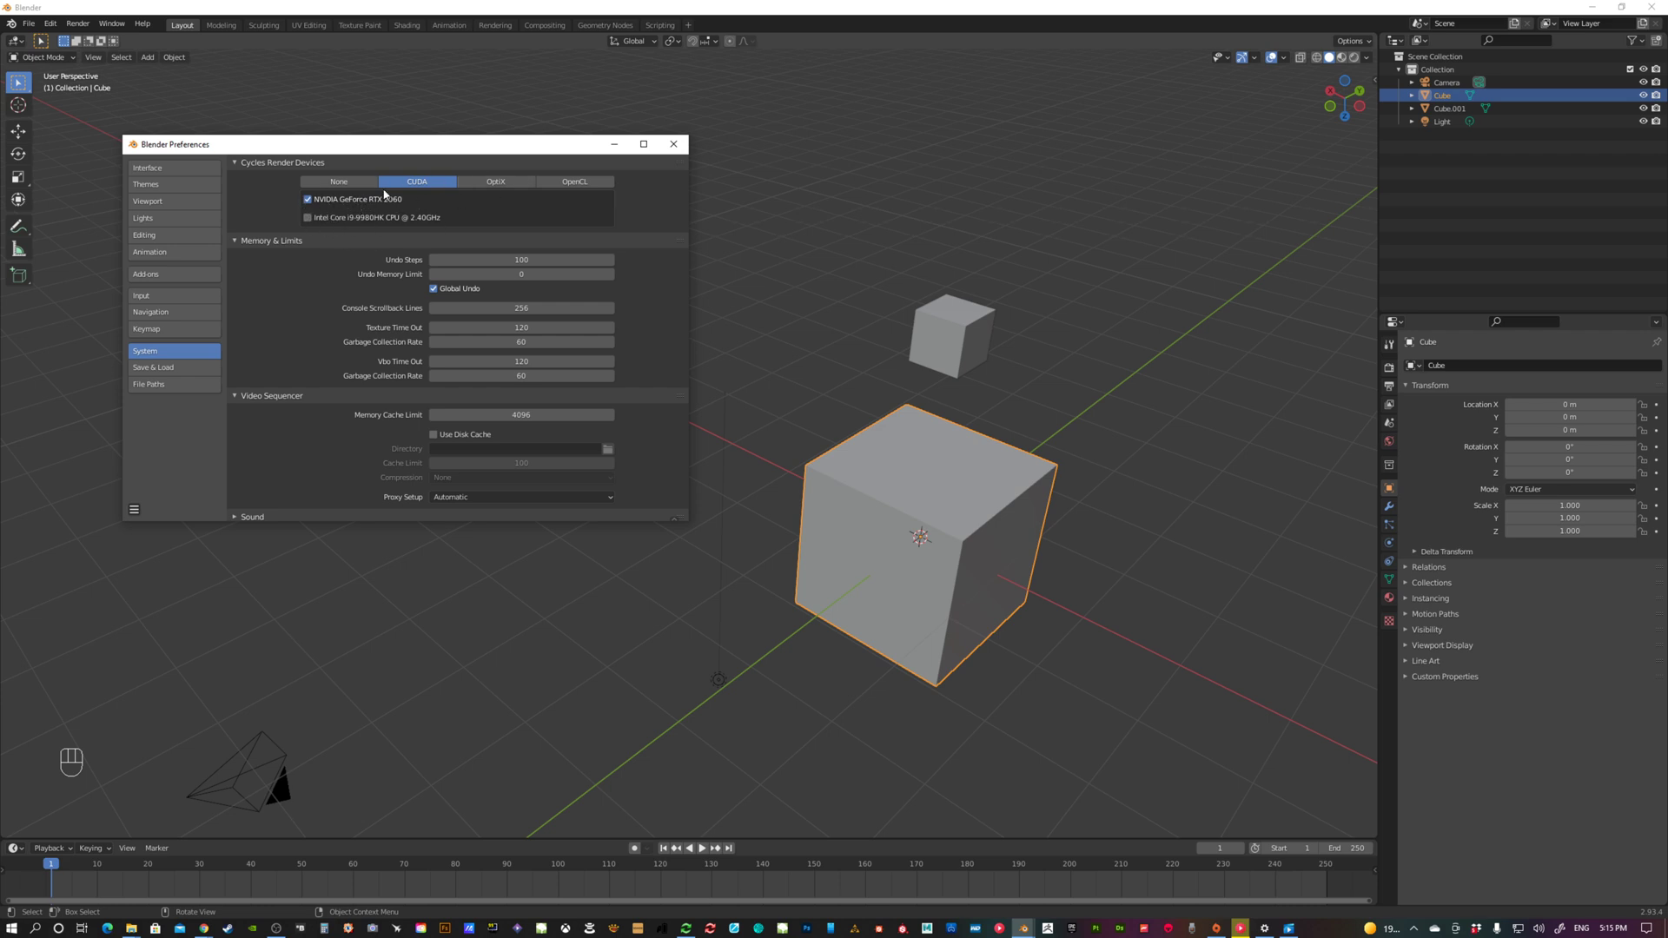
pyautogui.click(574, 183)
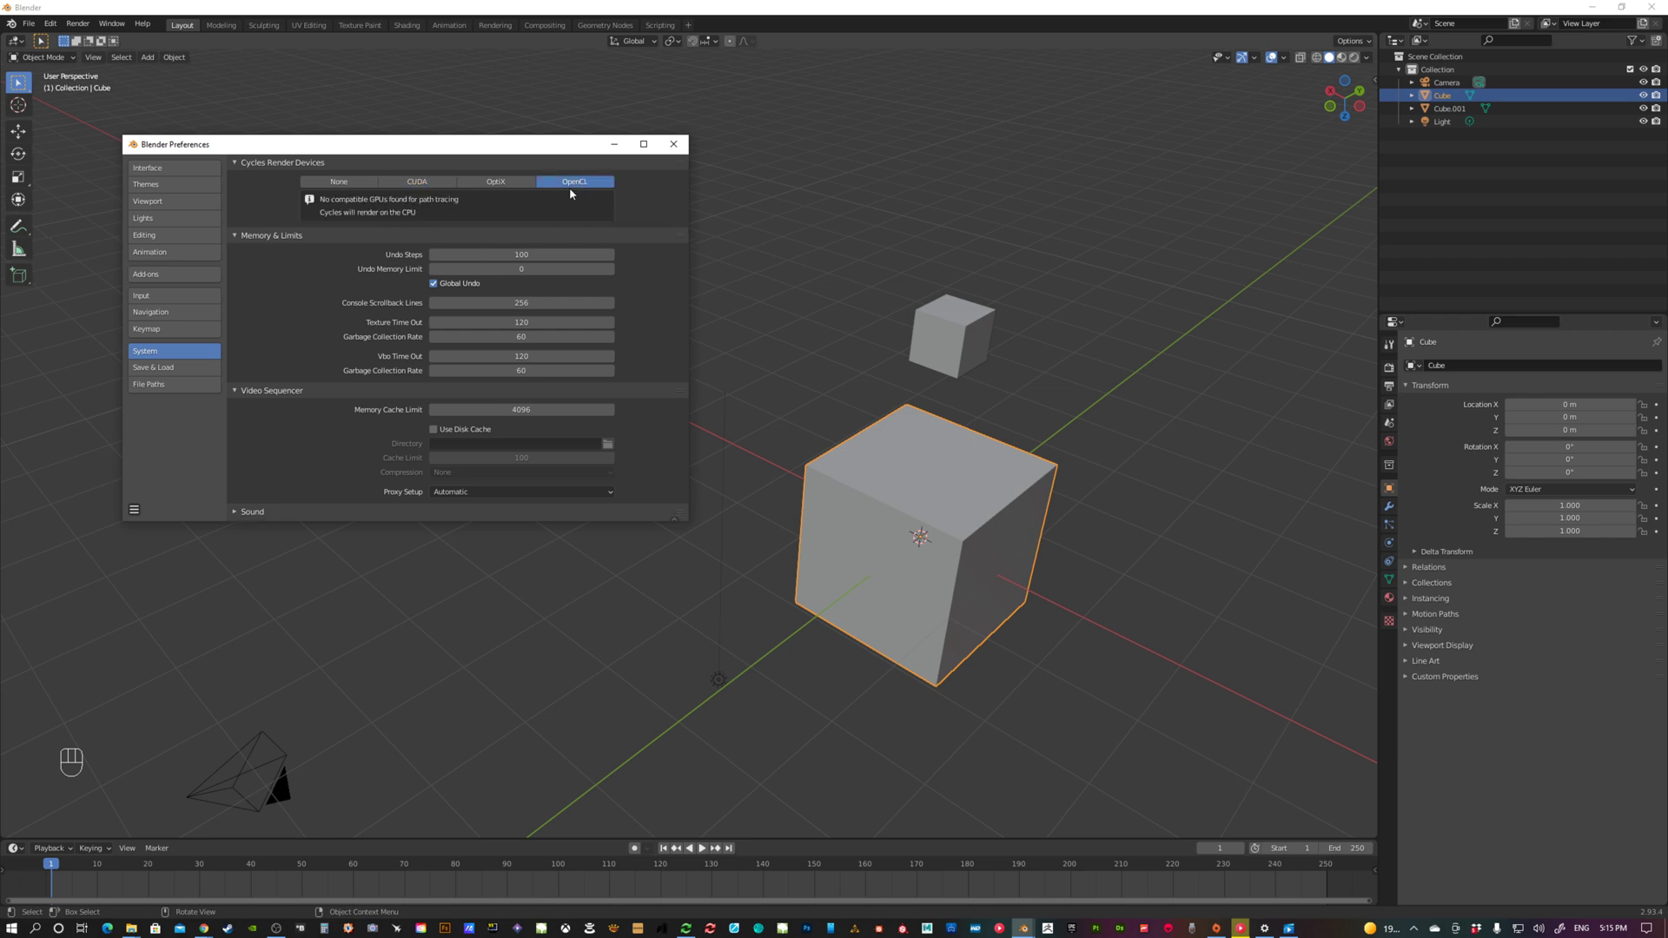
pyautogui.click(482, 184)
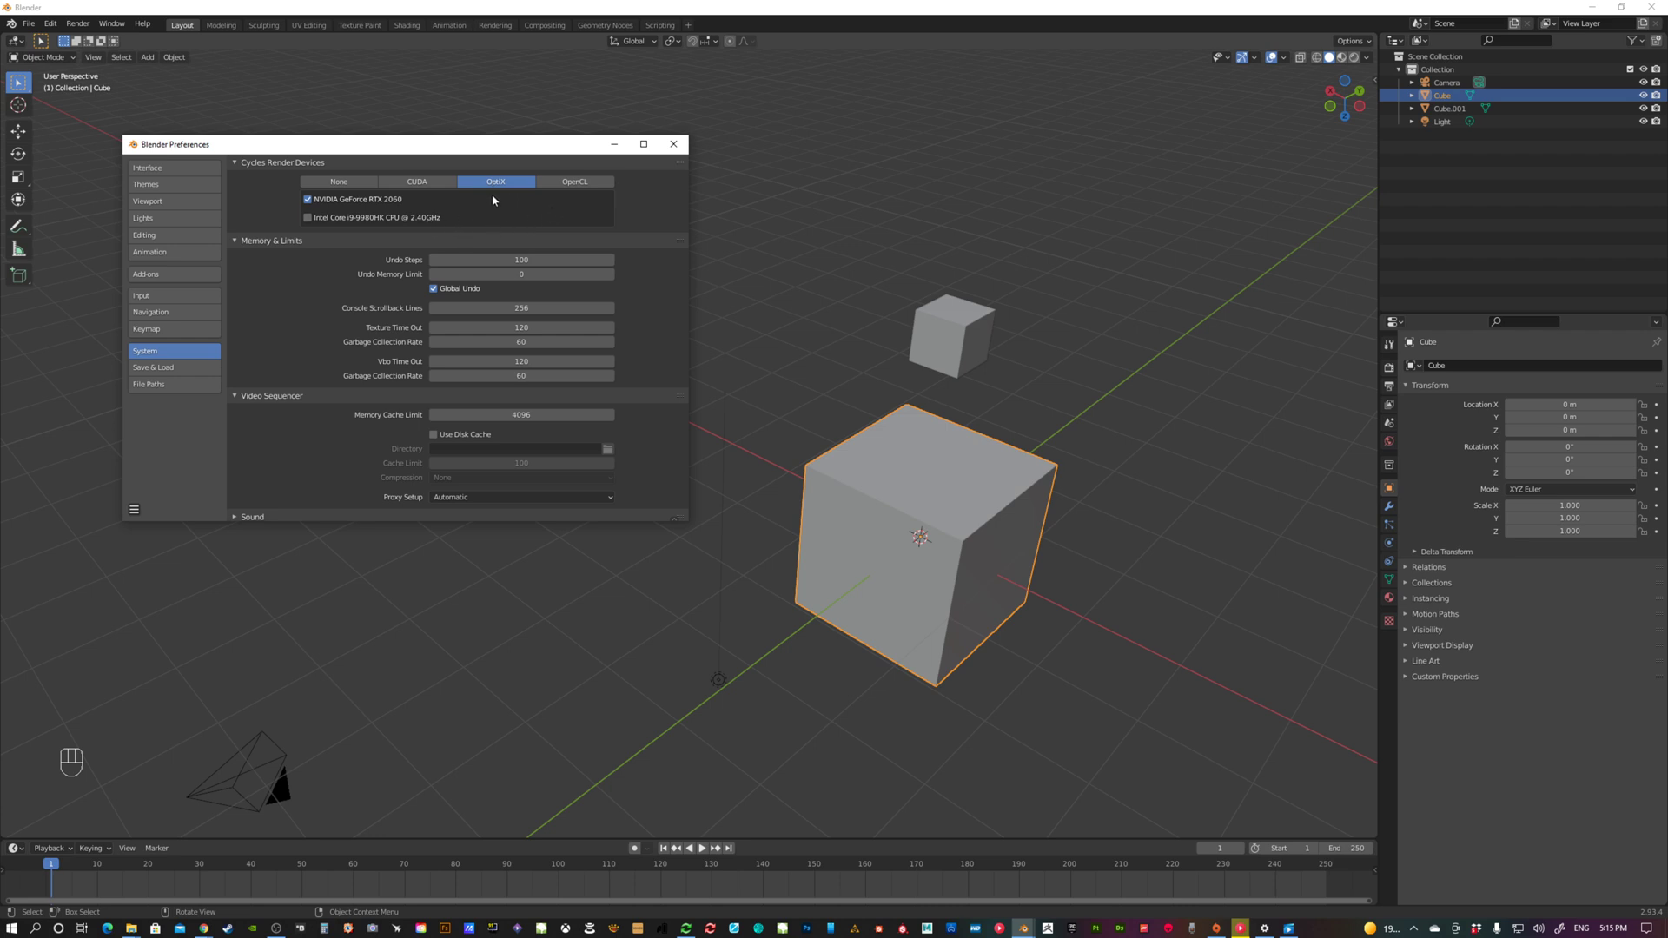
pyautogui.click(429, 183)
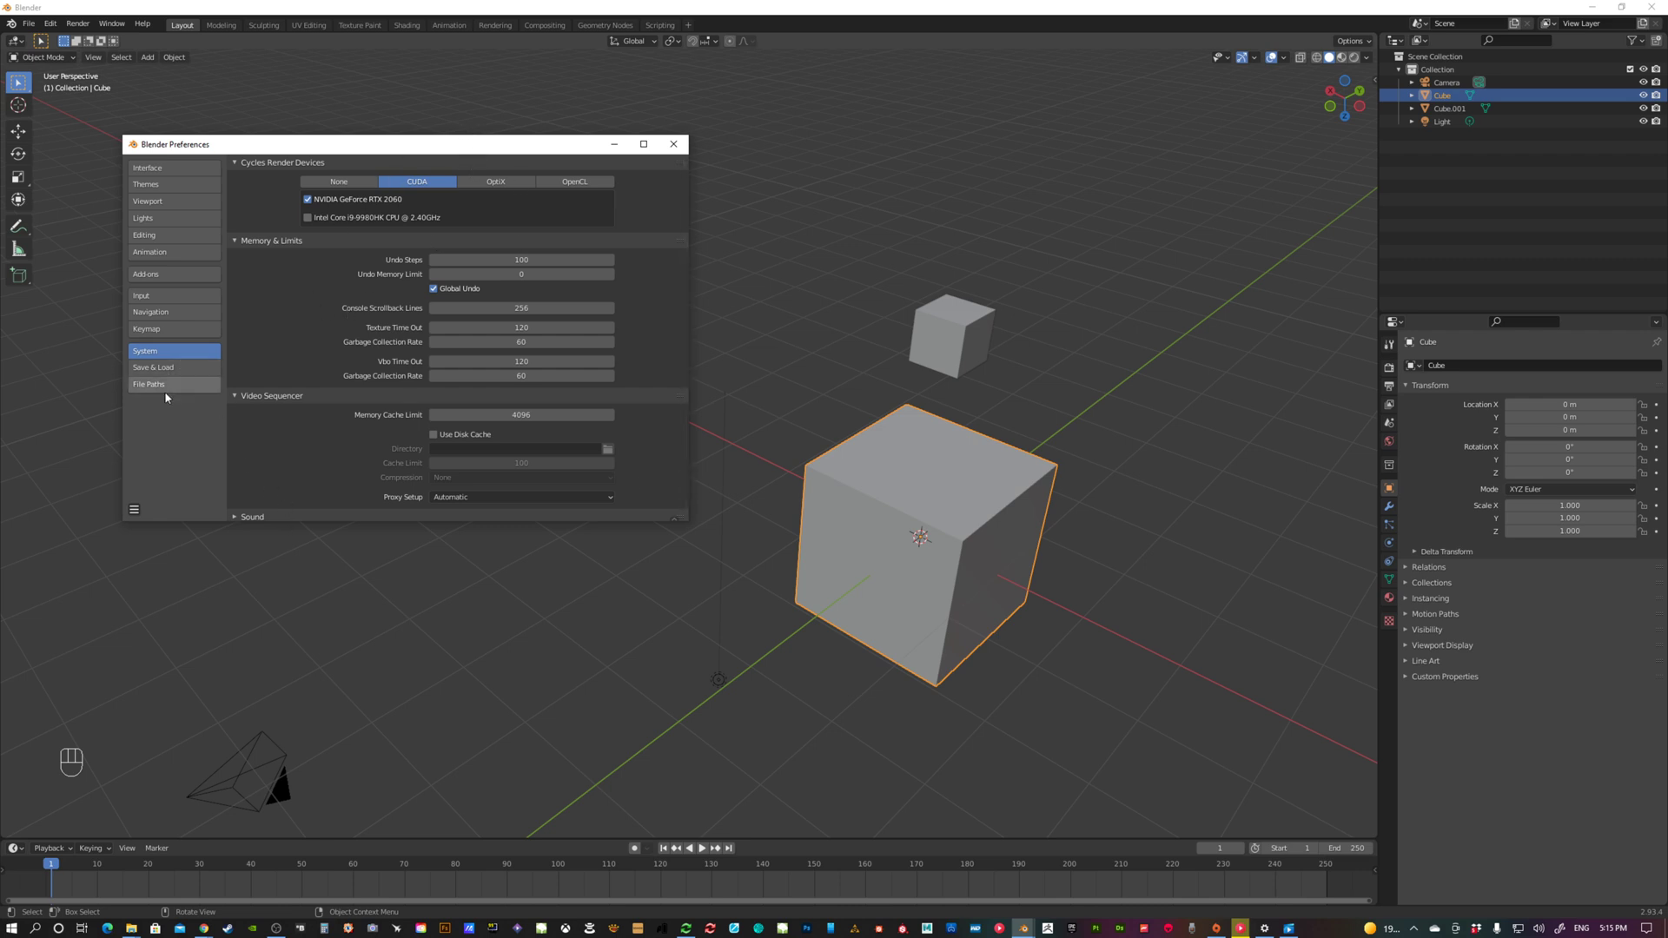
# Step: Open the options for saving the preferences to check the Auto-Save Preferences setting
pyautogui.click(135, 509)
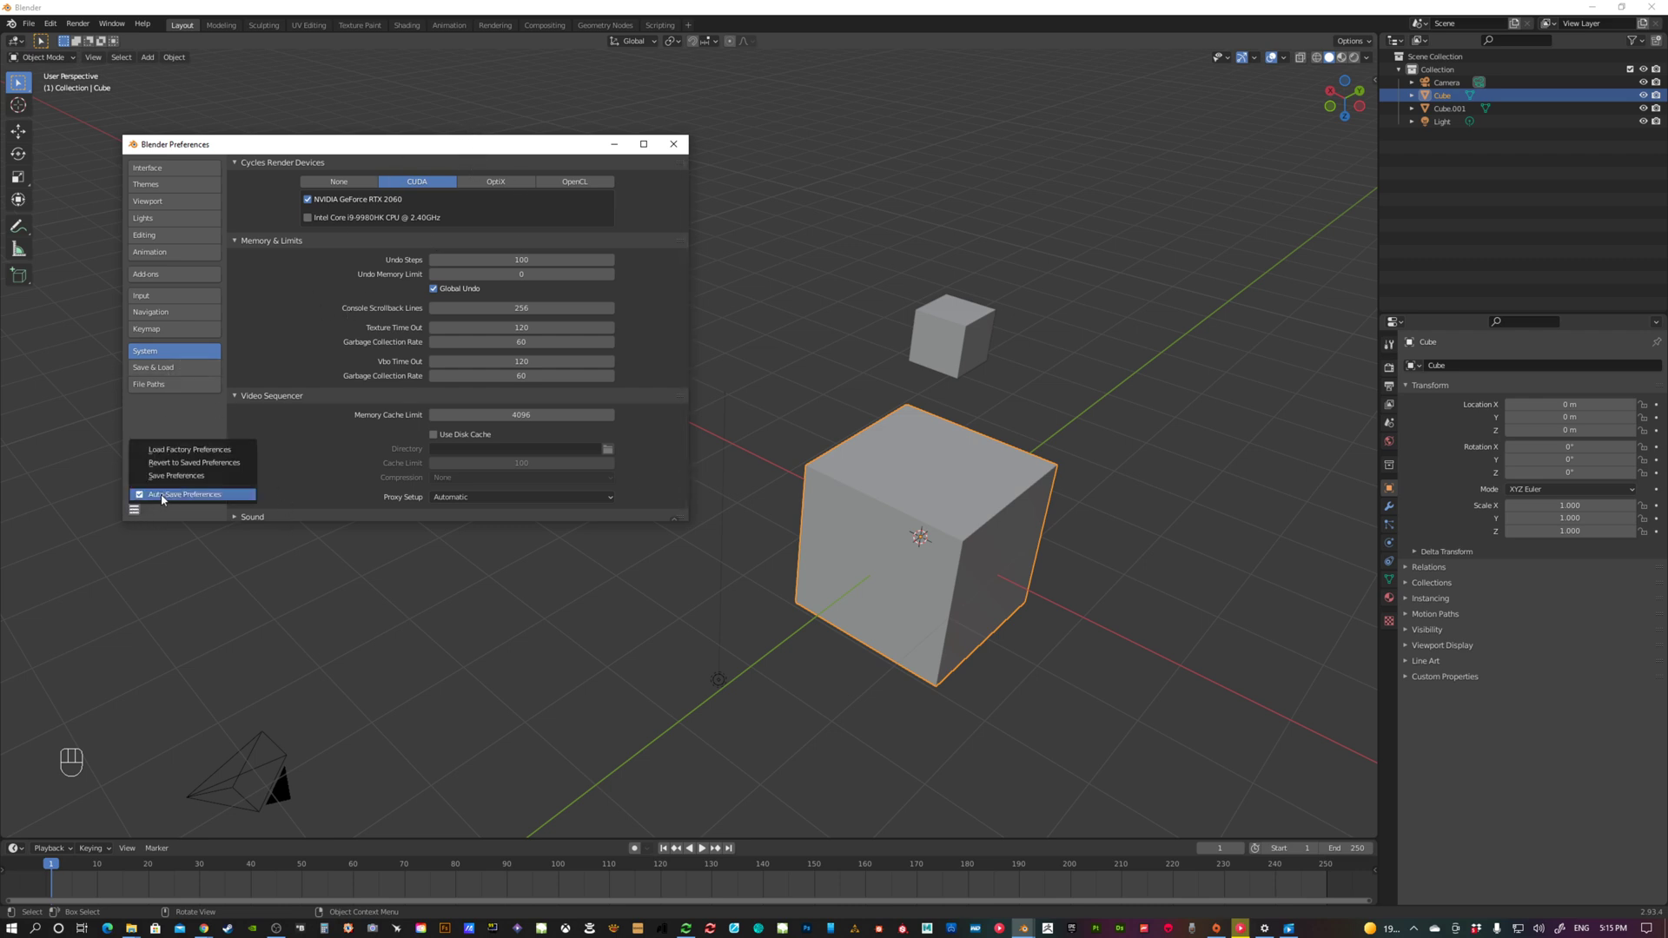